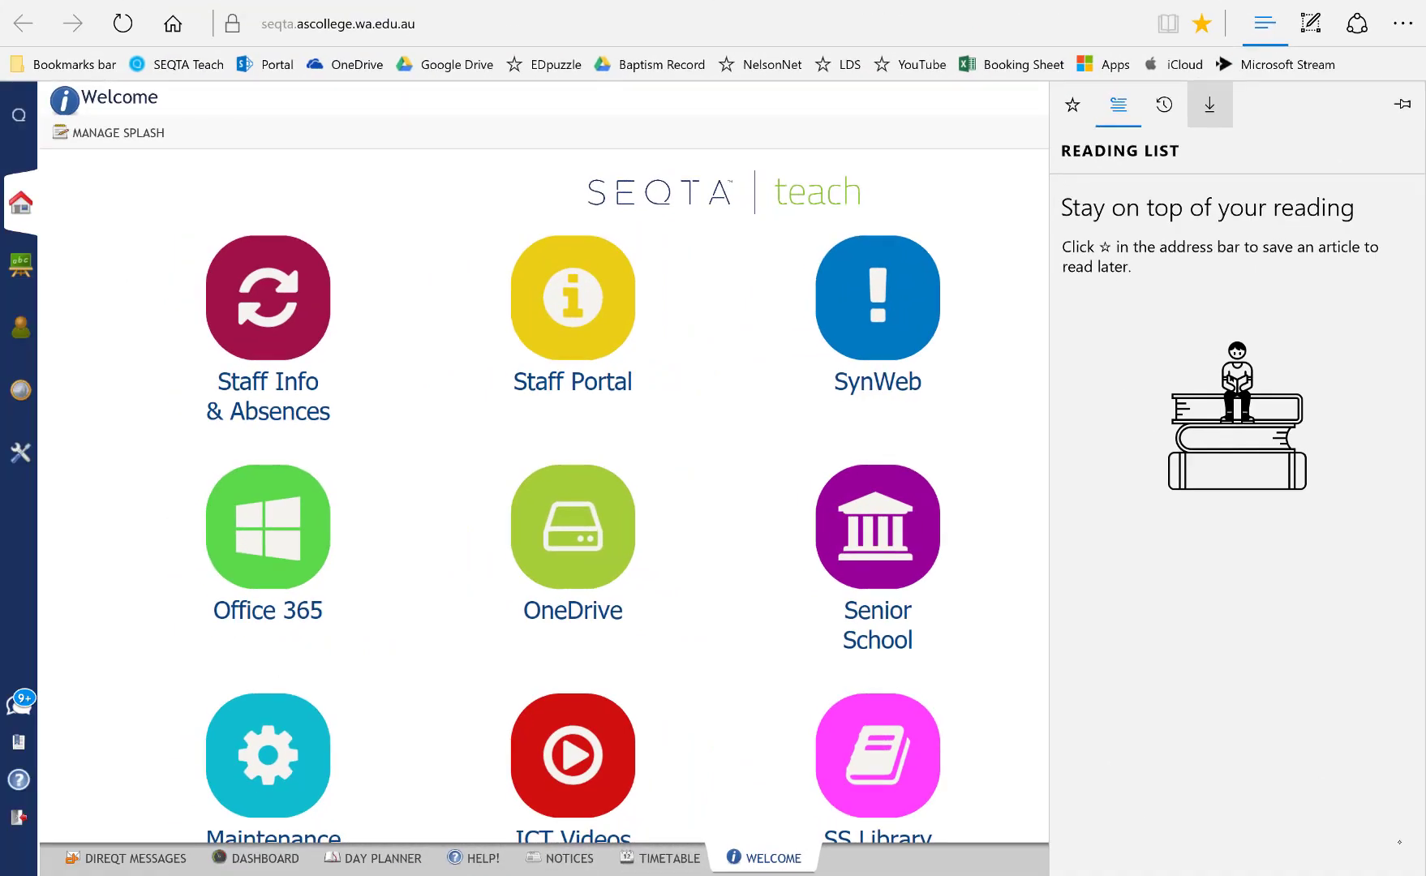
Step: Close the reading list and start a web note on the SEQTA Welcome page
{"action": "left_click", "coordinate": [994, 146]}
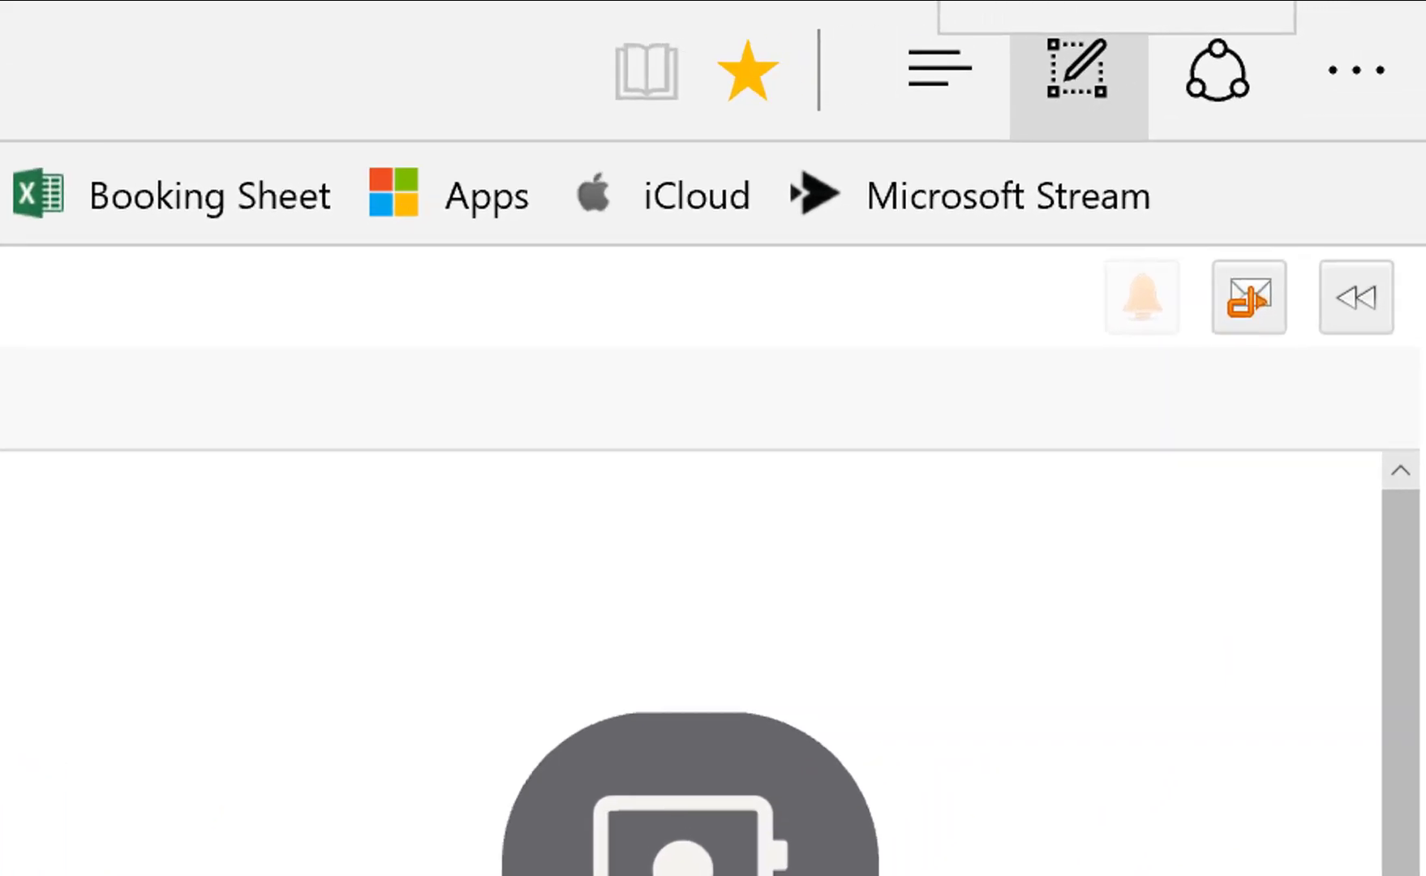
{"action": "left_click", "coordinate": [1077, 69]}
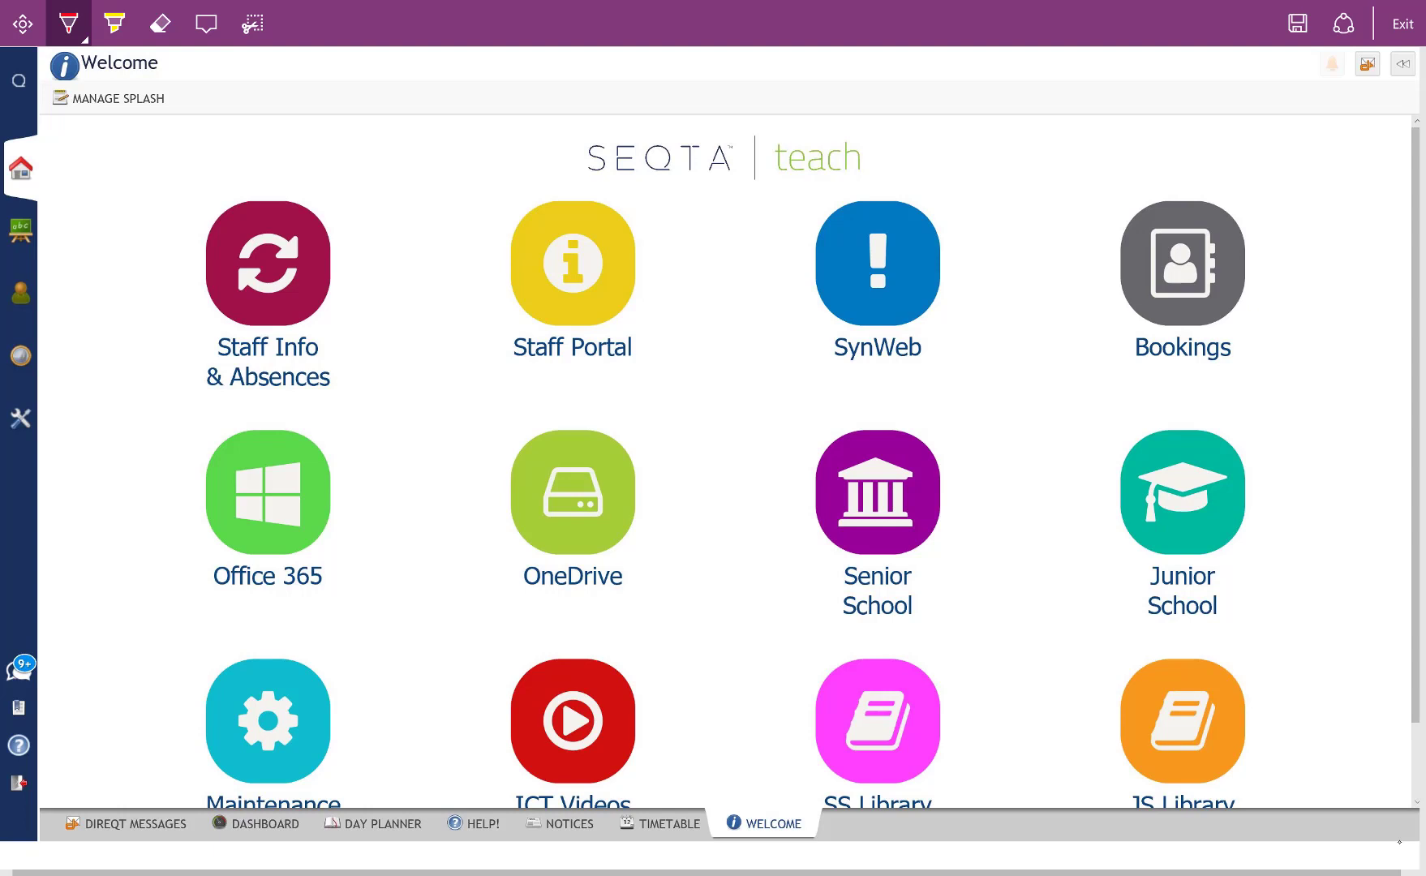
Step: Circle the Staff Portal tile with the orange pen and draw an arrow pointing to the circle
{"action": "left_click", "coordinate": [68, 23]}
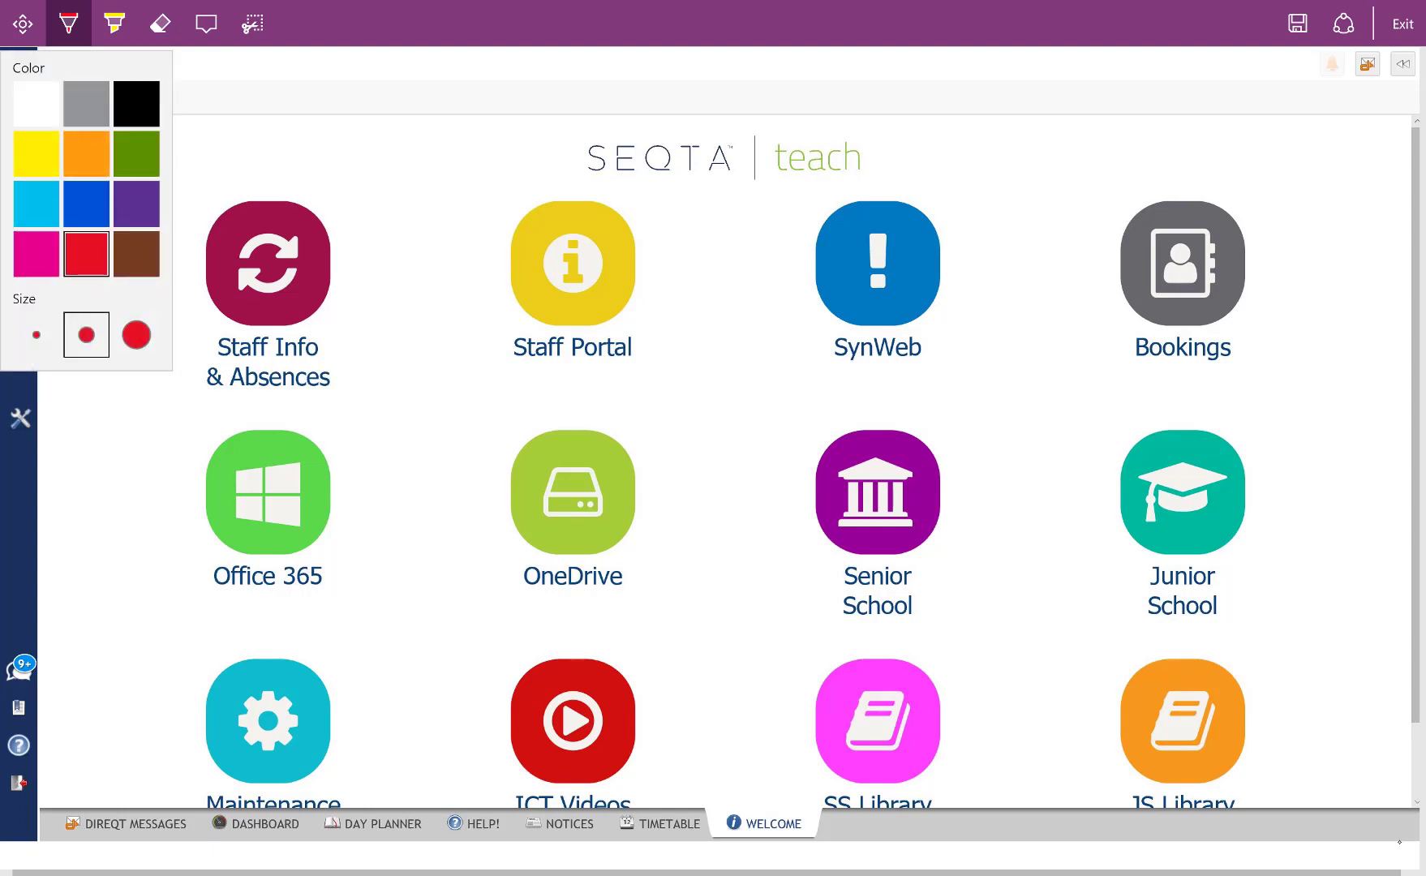
{"action": "left_click", "coordinate": [86, 152]}
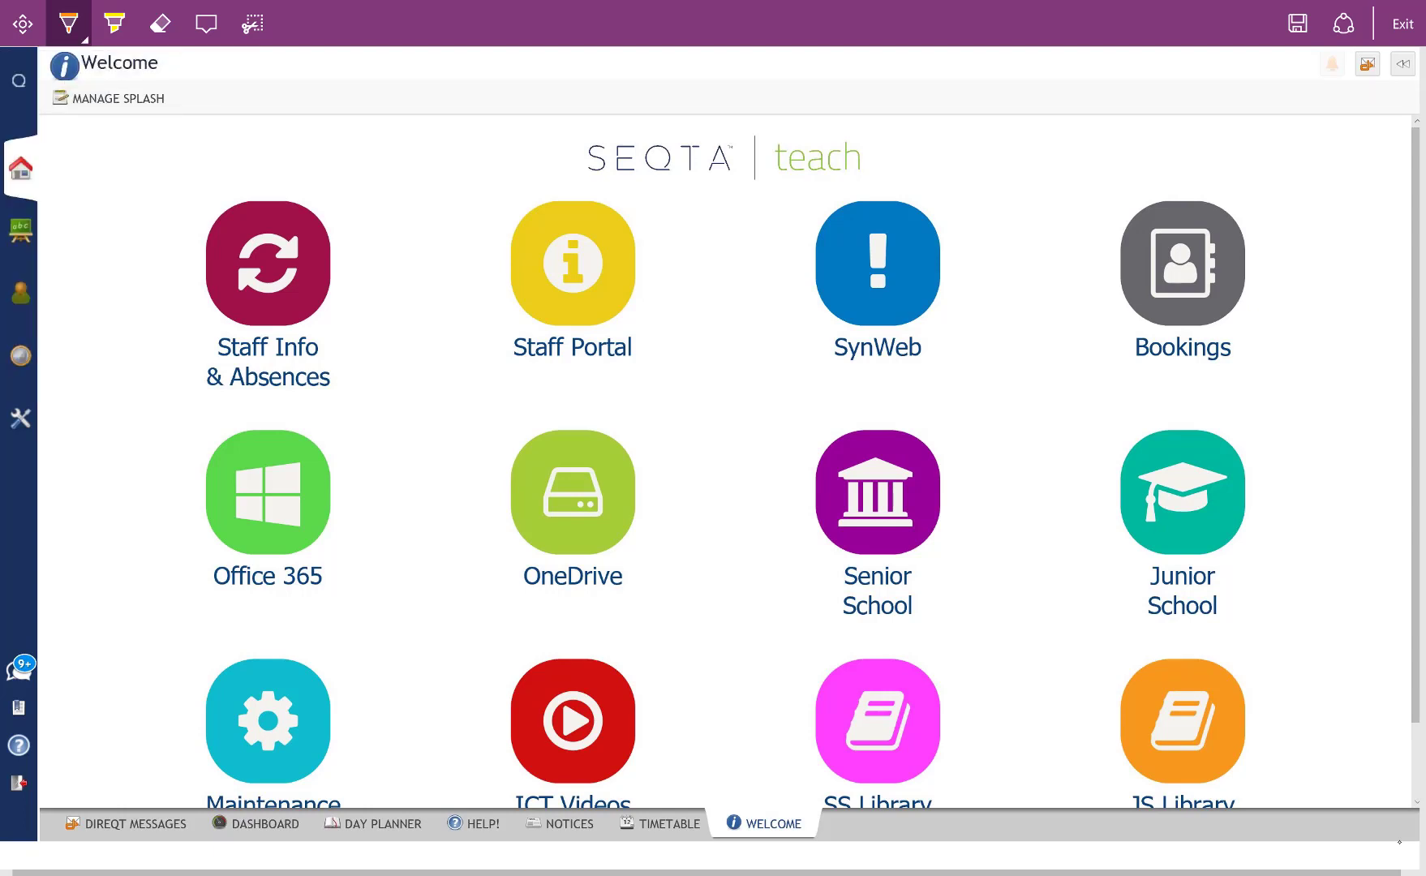
{"action": "mouse_move", "coordinate": [446, 175]}
{"action": "left_mouse_down"}
{"action": "mouse_move", "coordinate": [422, 344]}
{"action": "mouse_move", "coordinate": [443, 159]}
{"action": "left_mouse_up"}
{"action": "mouse_move", "coordinate": [596, 474]}
{"action": "left_mouse_down"}
{"action": "mouse_move", "coordinate": [526, 387]}
{"action": "mouse_move", "coordinate": [571, 365]}
{"action": "left_mouse_up"}
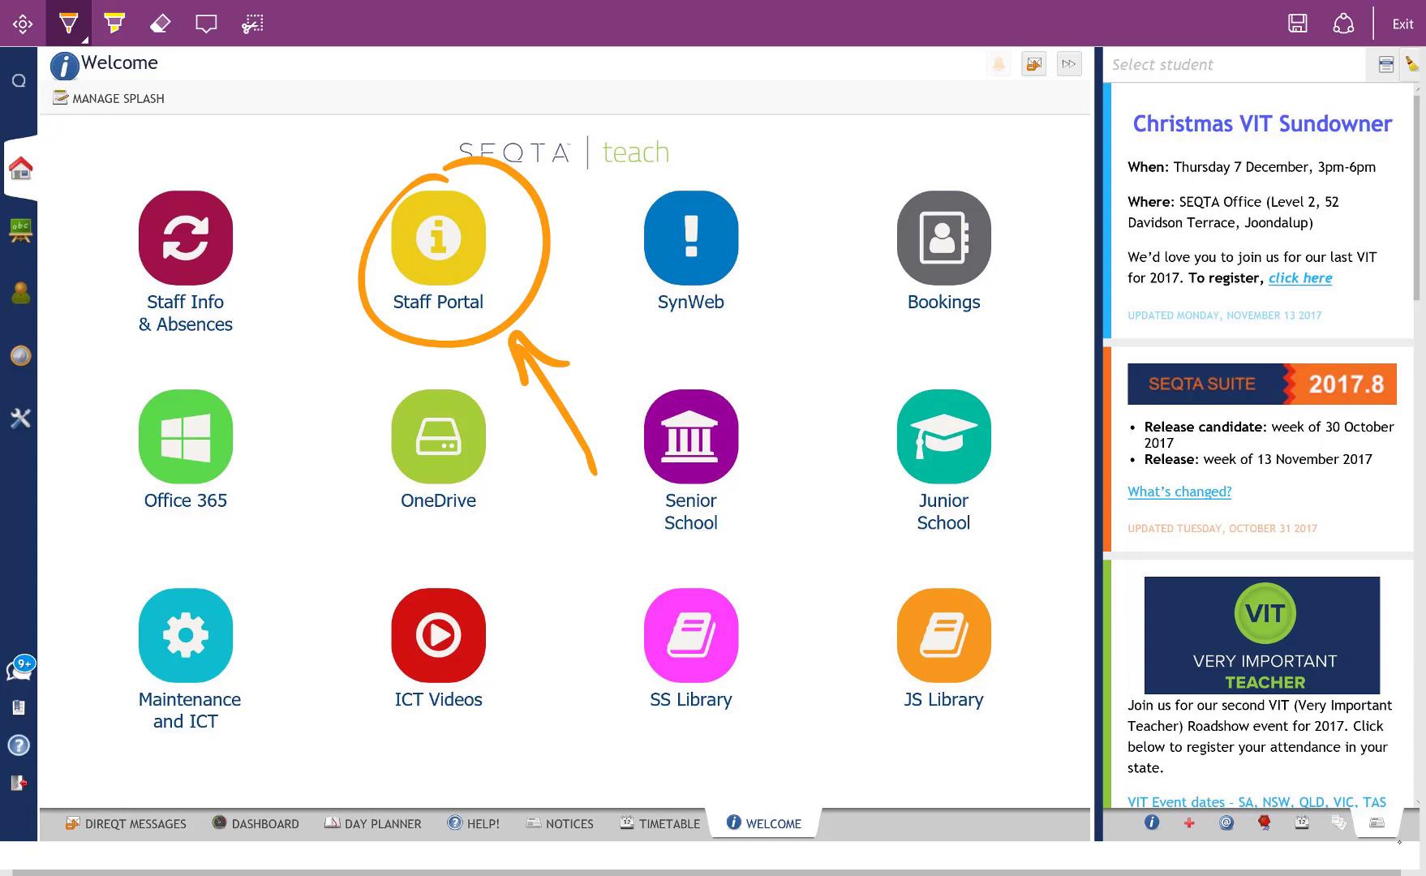
Step: Highlight the Staff Info & Absences label in yellow and clear all ink from the page
{"action": "left_click", "coordinate": [114, 22]}
{"action": "mouse_move", "coordinate": [145, 300]}
{"action": "left_mouse_down"}
{"action": "mouse_move", "coordinate": [227, 302]}
{"action": "mouse_move", "coordinate": [130, 328]}
{"action": "mouse_move", "coordinate": [245, 325]}
{"action": "left_mouse_up"}
{"action": "left_click", "coordinate": [160, 23]}
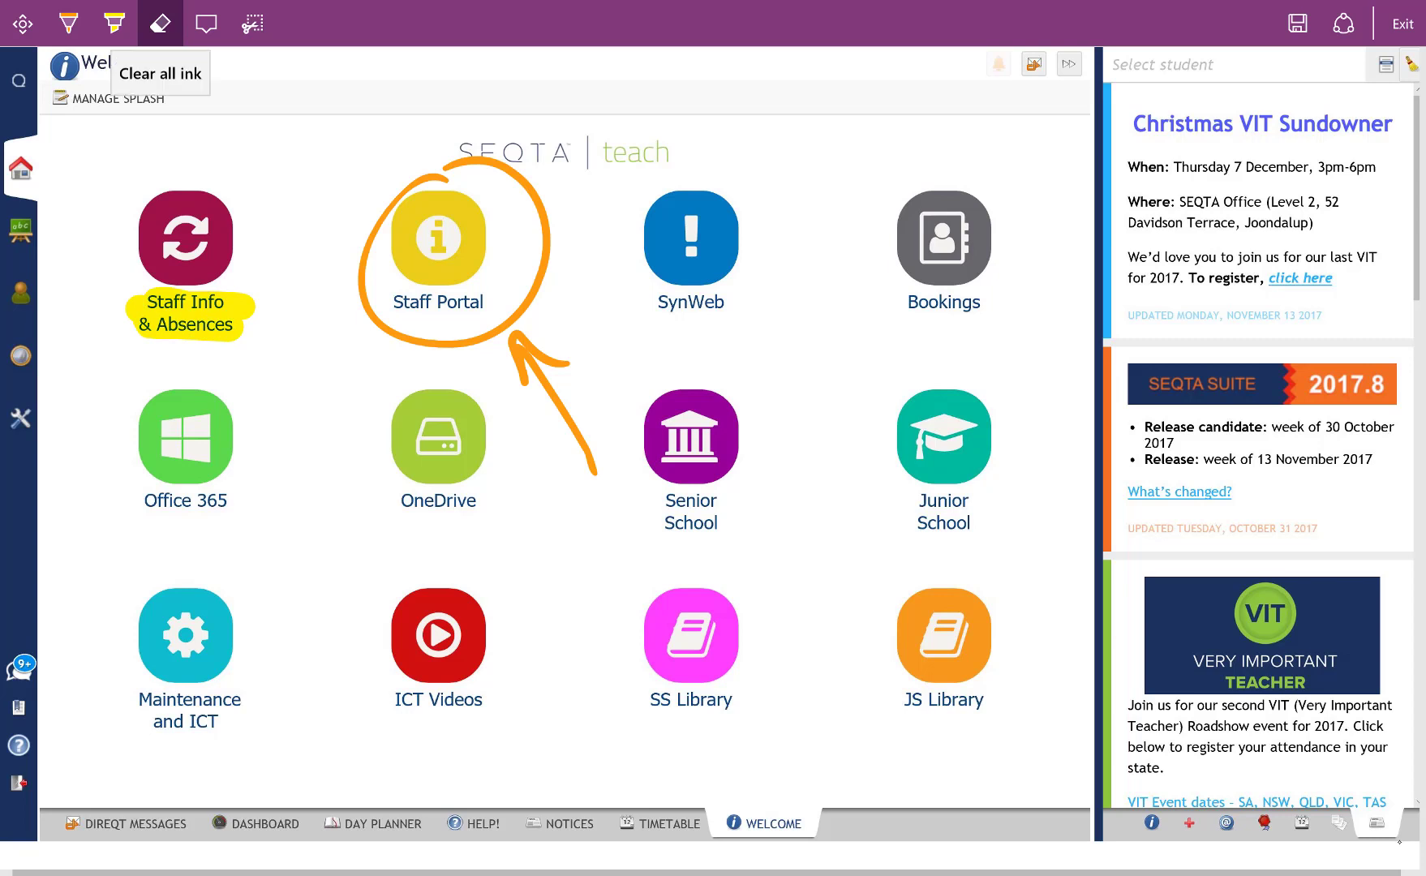
{"action": "left_click", "coordinate": [160, 73]}
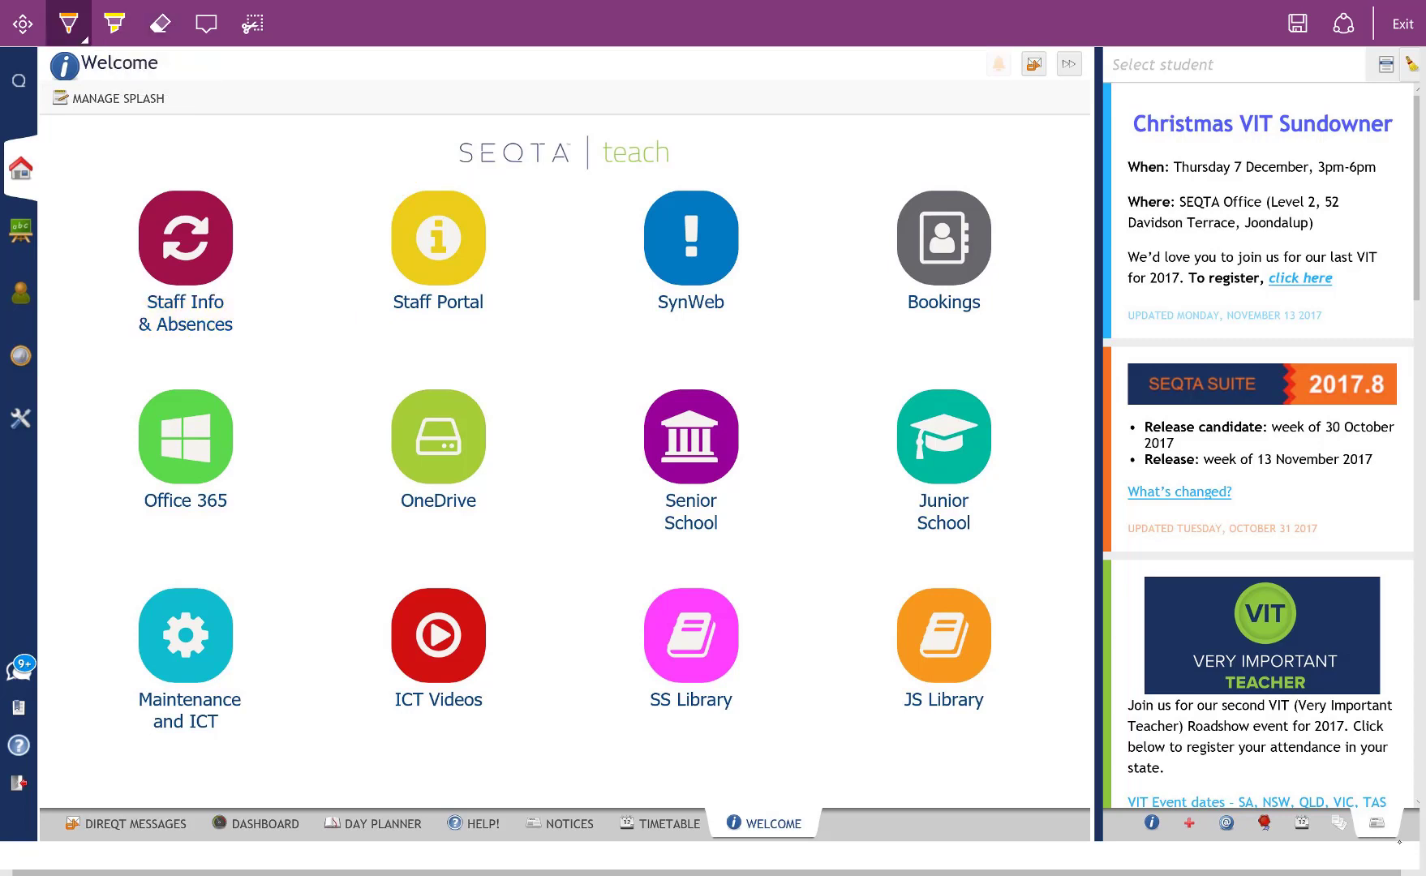
Step: Set the pen colour to blue and draw freehand marks around the Staff Info & Absences tile
{"action": "left_click", "coordinate": [69, 23]}
{"action": "left_click", "coordinate": [86, 203]}
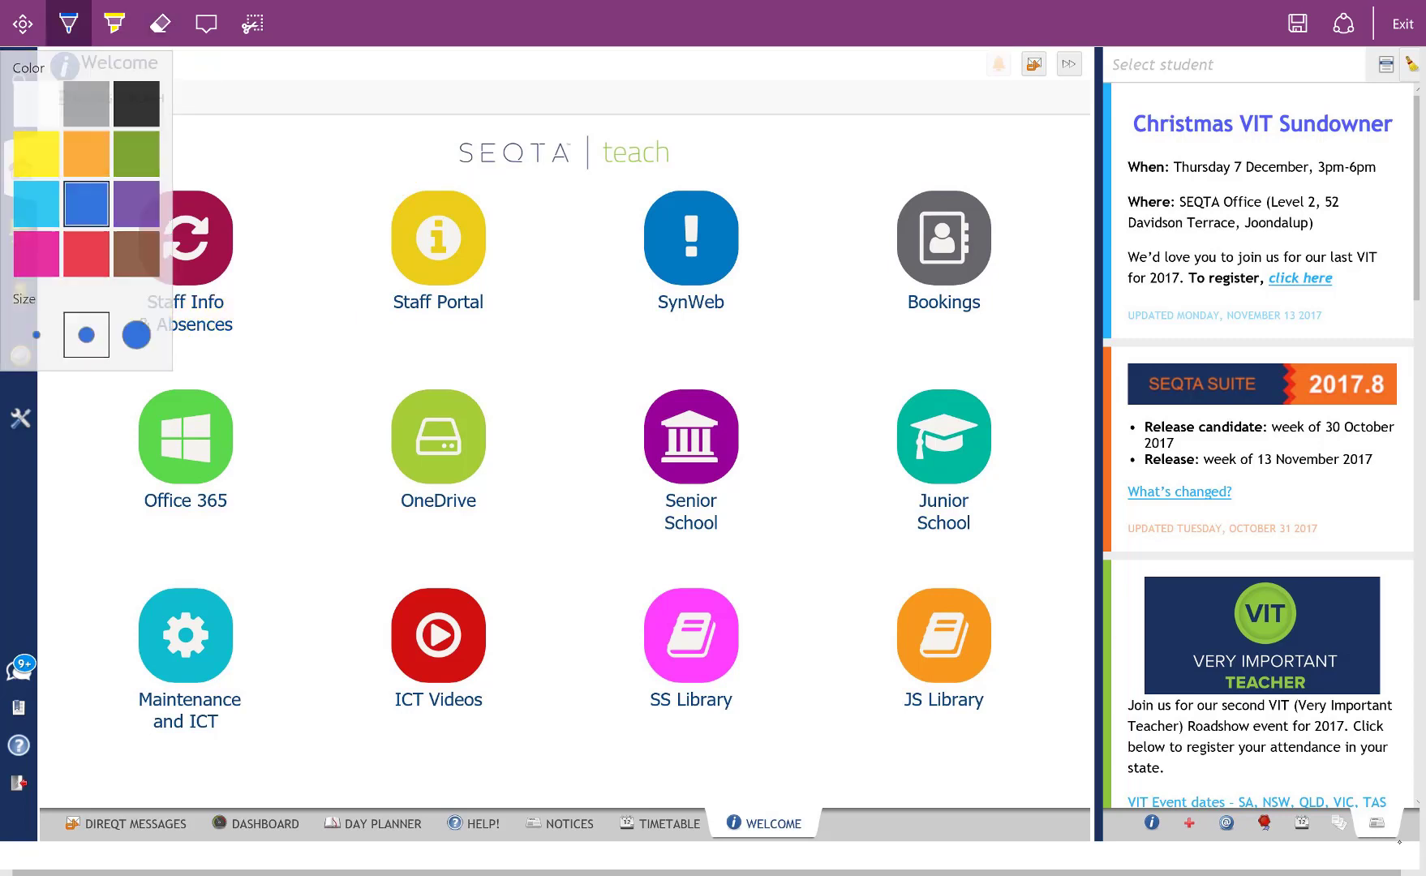
{"action": "mouse_move", "coordinate": [243, 172]}
{"action": "left_mouse_down"}
{"action": "mouse_move", "coordinate": [105, 302]}
{"action": "mouse_move", "coordinate": [211, 190]}
{"action": "left_mouse_up"}
{"action": "mouse_move", "coordinate": [408, 153]}
{"action": "left_mouse_down"}
{"action": "mouse_move", "coordinate": [306, 208]}
{"action": "mouse_move", "coordinate": [348, 194]}
{"action": "left_mouse_up"}
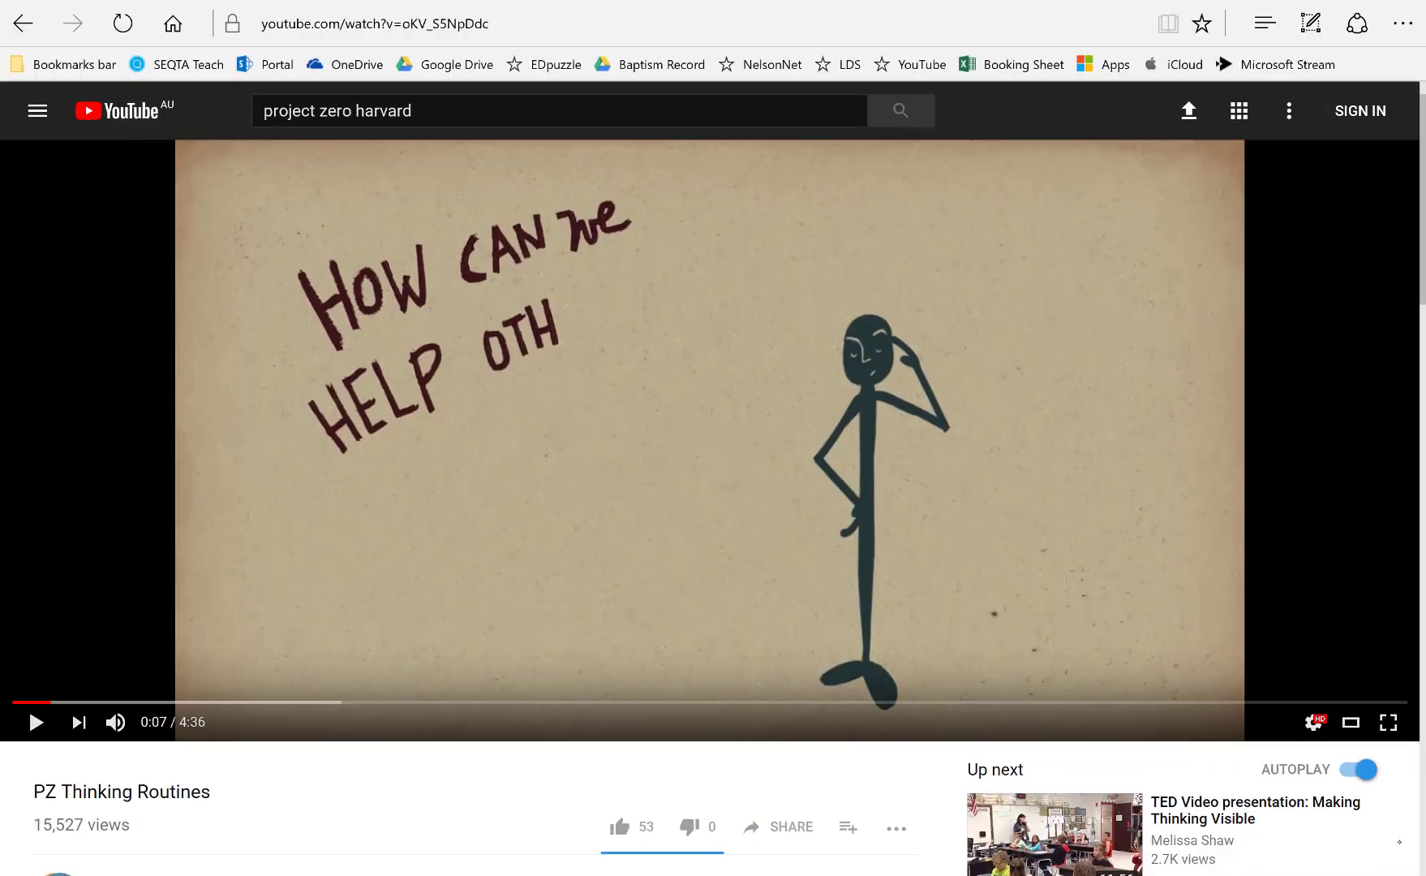
Step: Play the PZ Thinking Routines video on YouTube and pause it at 0:10
{"action": "left_click", "coordinate": [34, 725]}
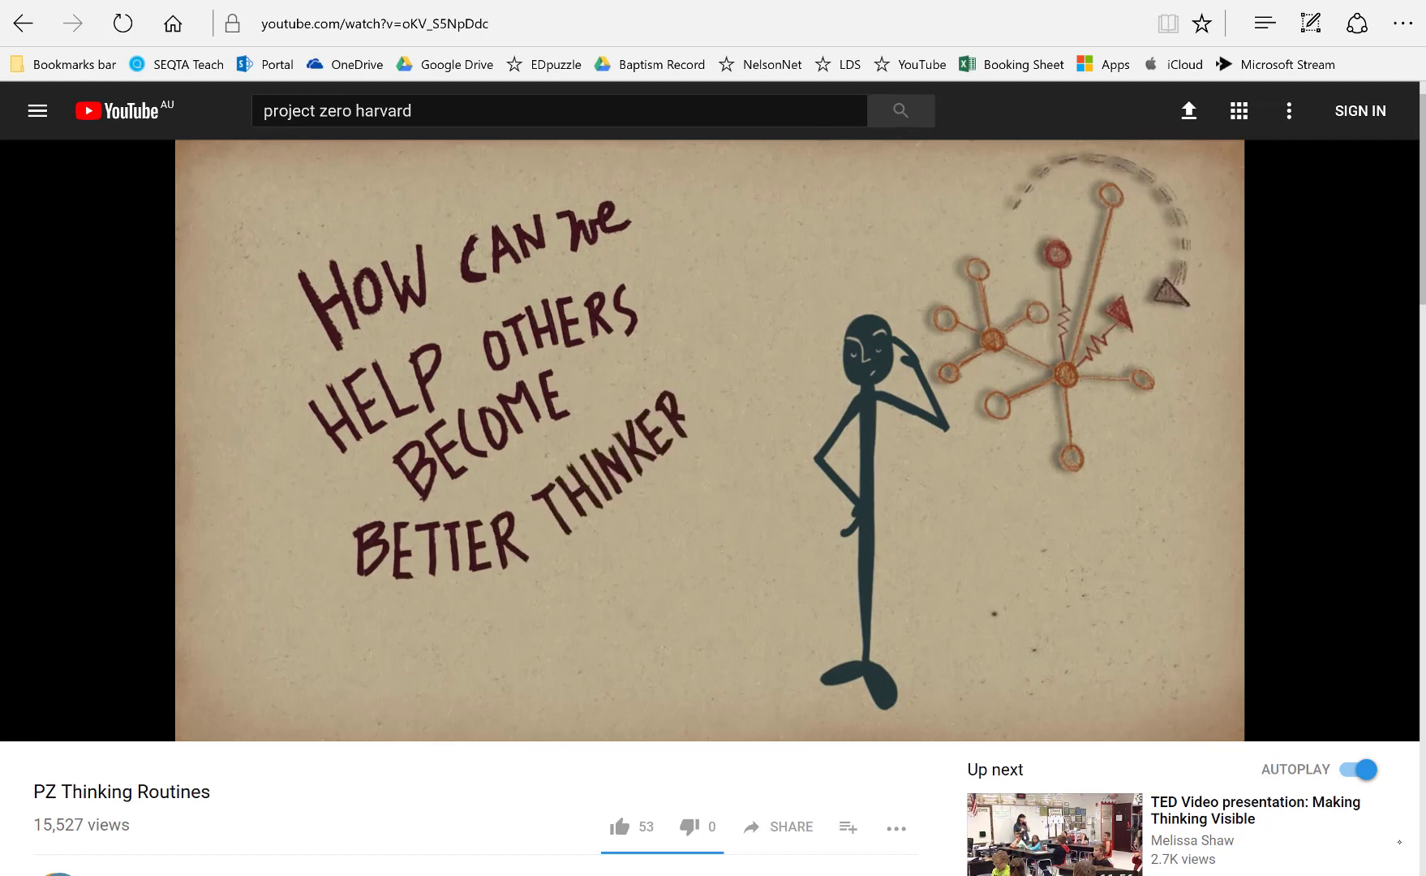
{"action": "key", "text": "space"}
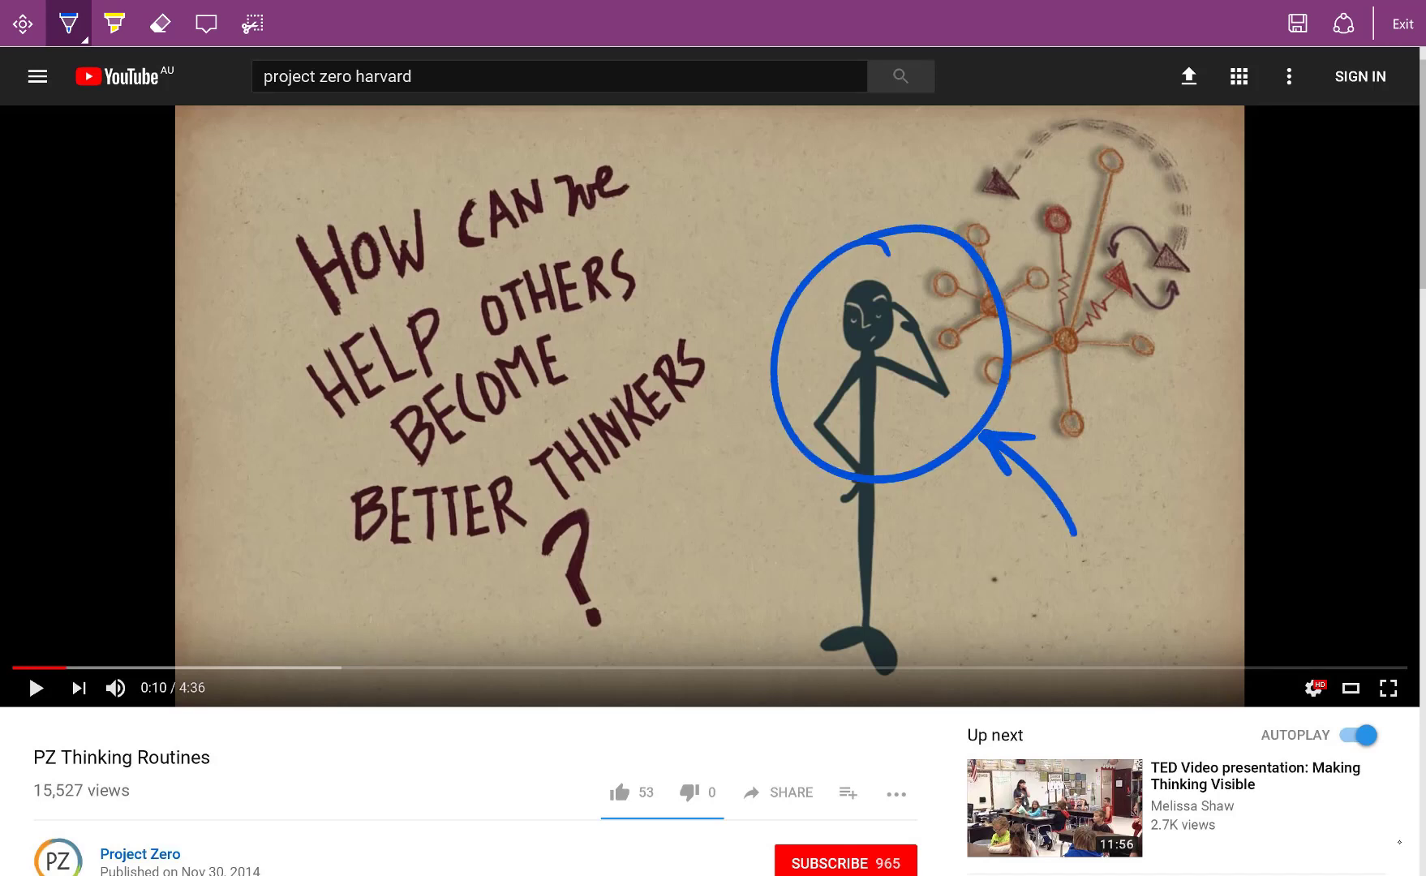
Step: Save the annotated YouTube page to the Quick Notes section of OneNote and open the saved note
{"action": "left_click", "coordinate": [1298, 24]}
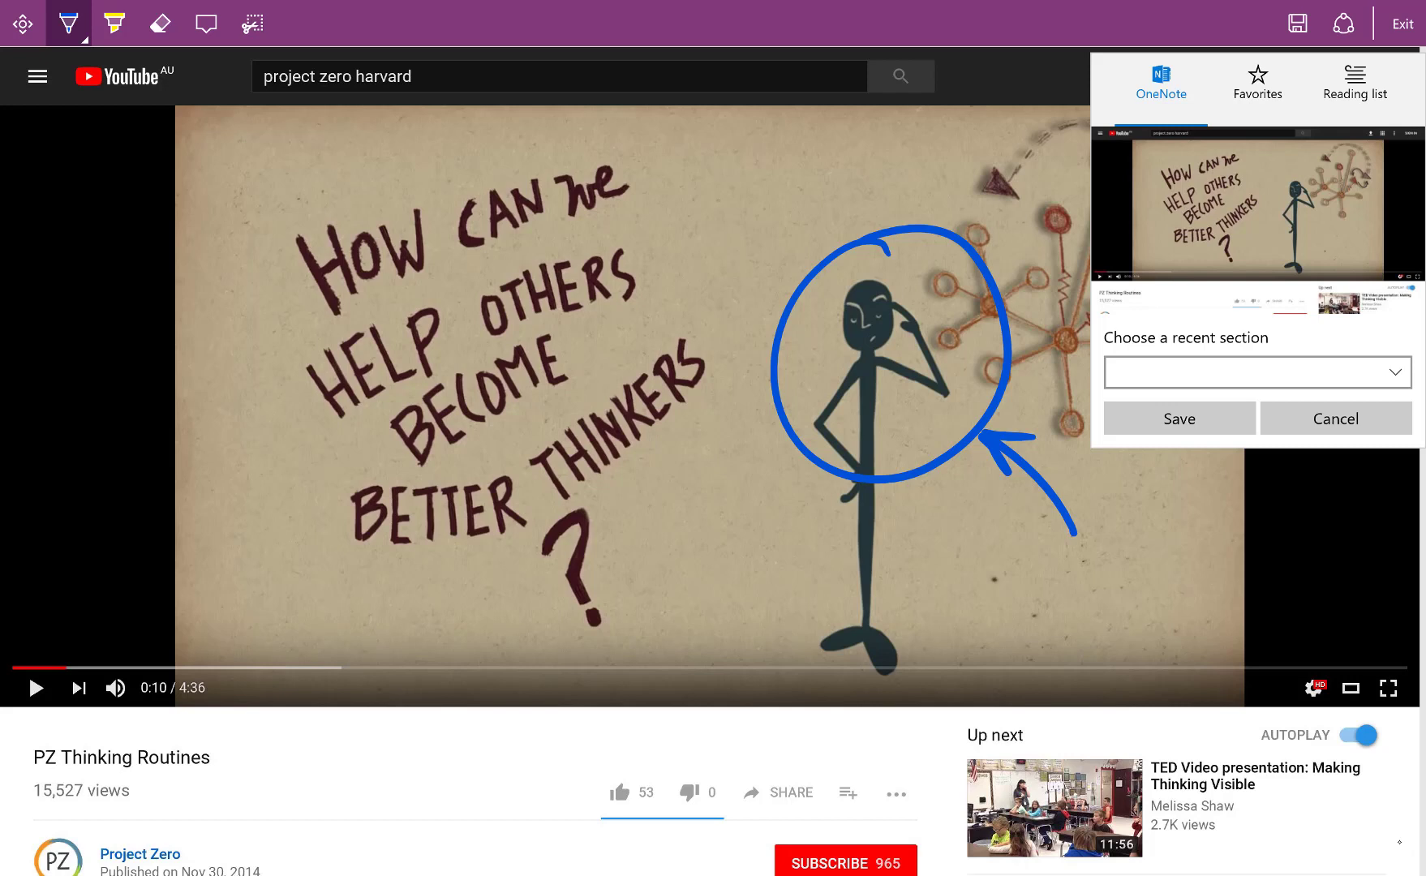
{"action": "left_click", "coordinate": [1257, 373]}
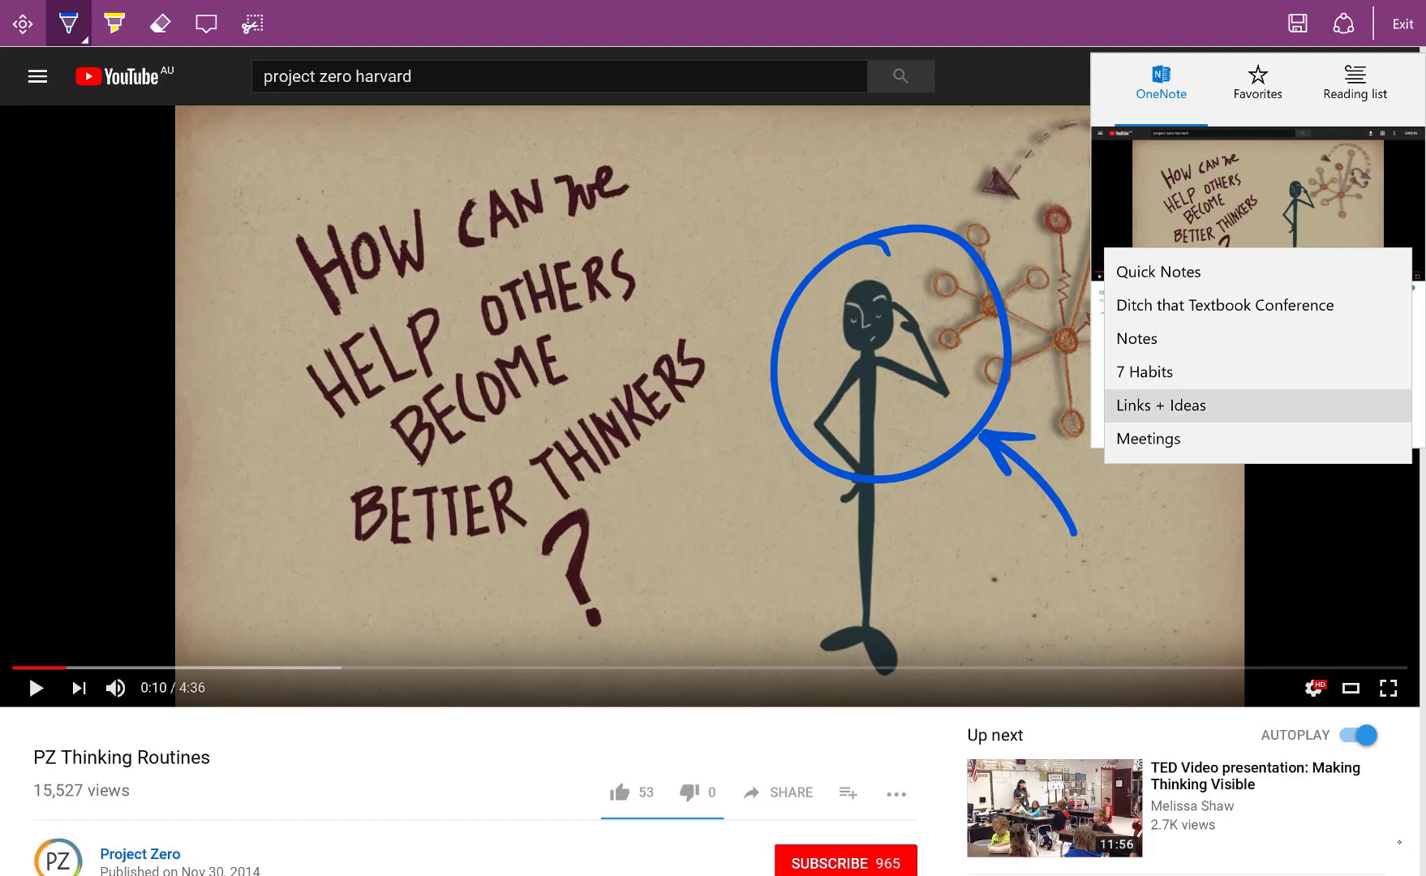
{"action": "left_click", "coordinate": [1258, 272]}
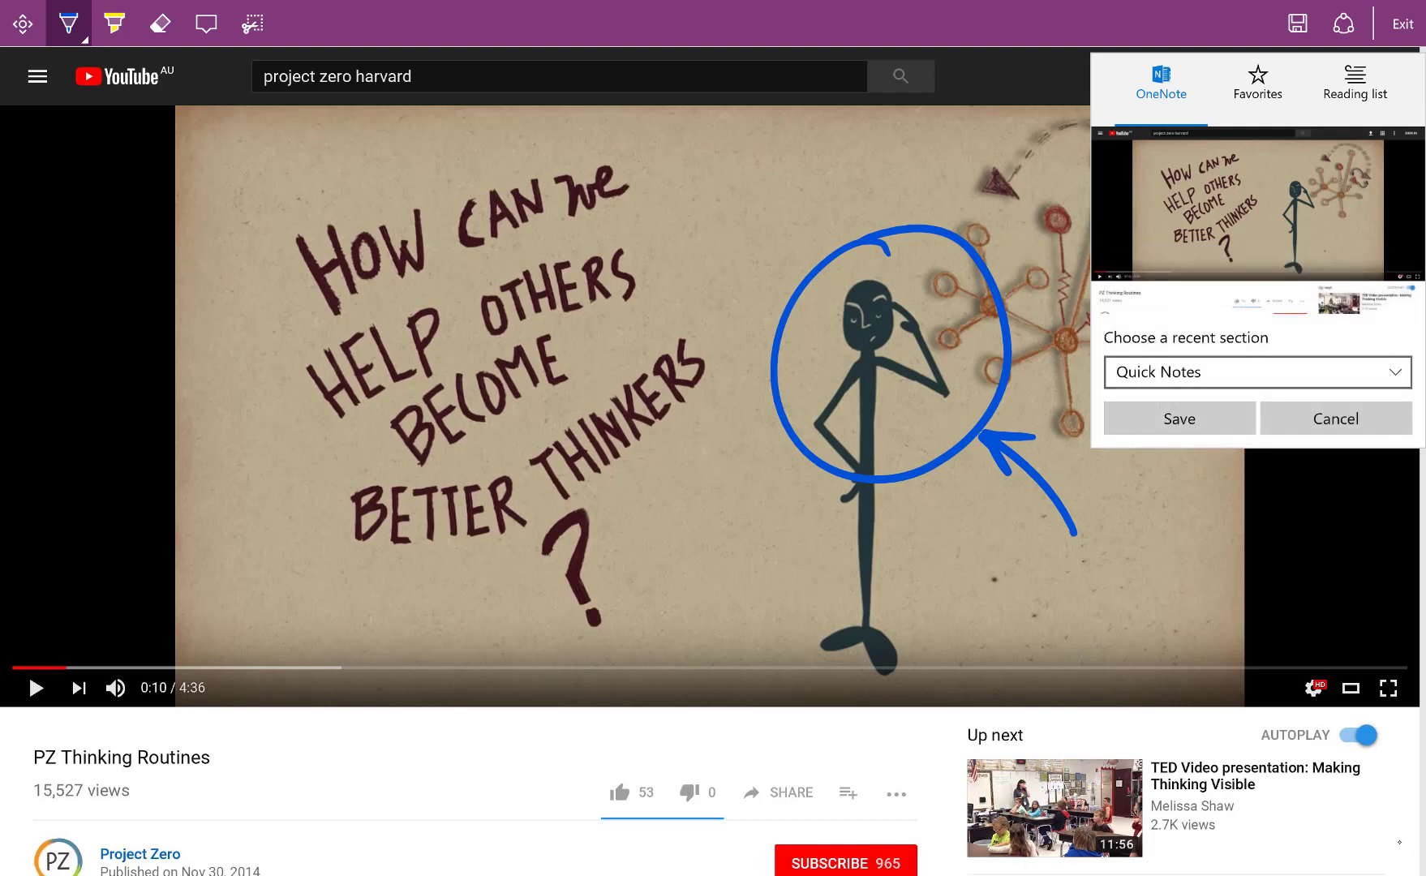
{"action": "left_click", "coordinate": [1258, 372]}
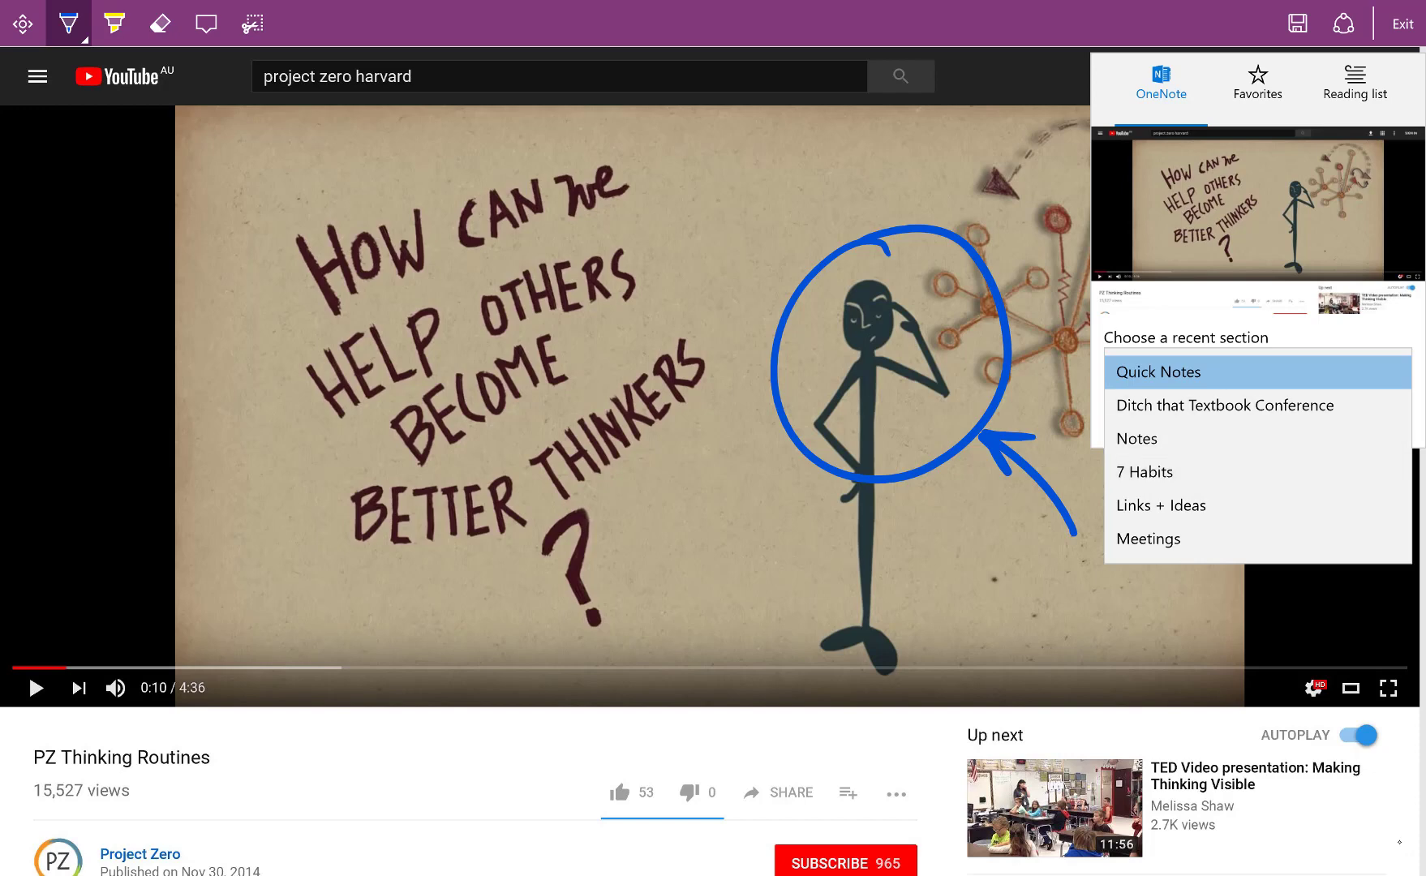
{"action": "left_click", "coordinate": [1177, 372]}
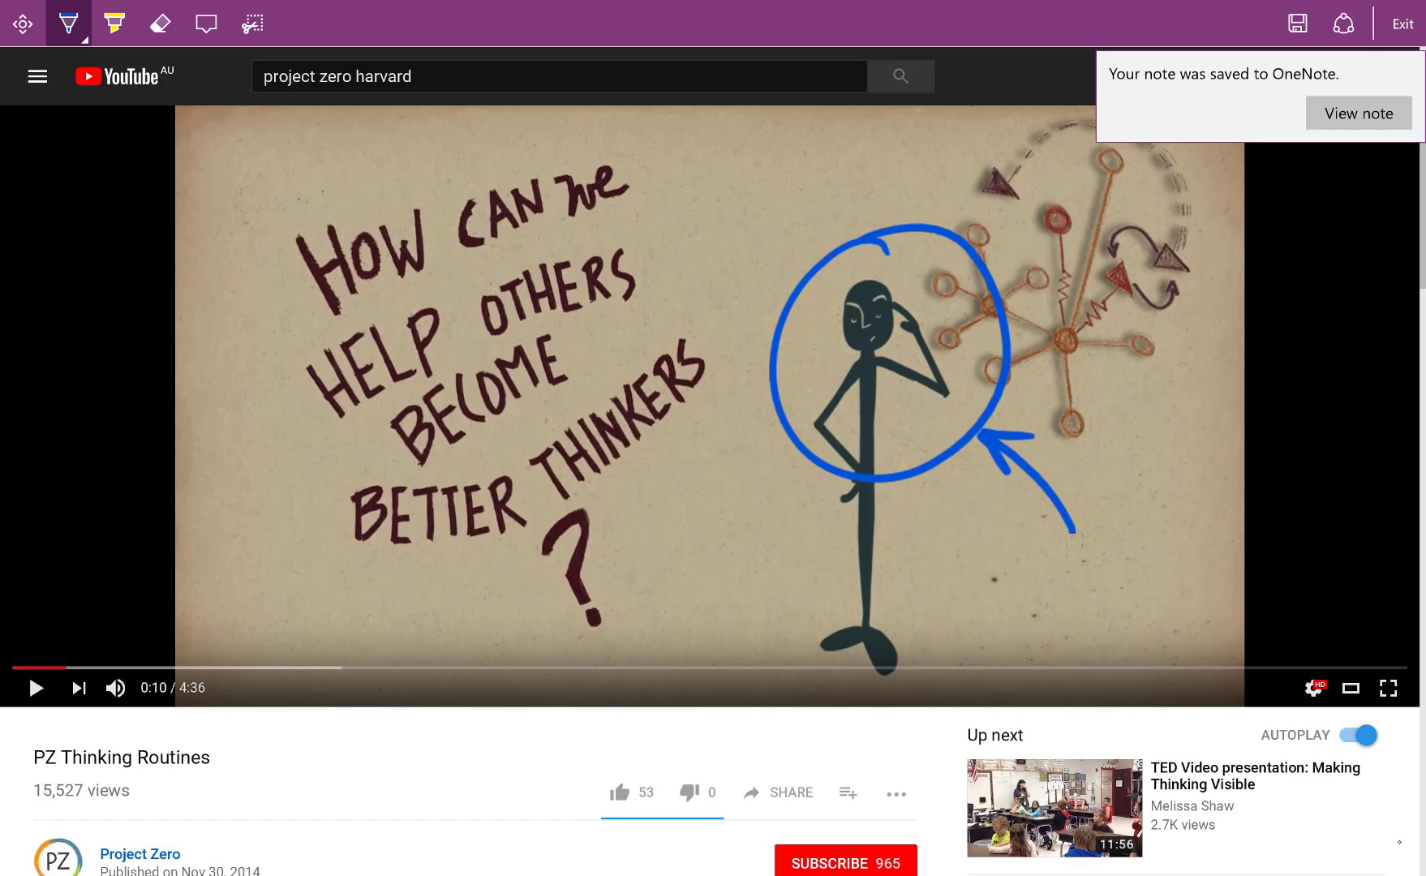
{"action": "left_click", "coordinate": [1359, 114]}
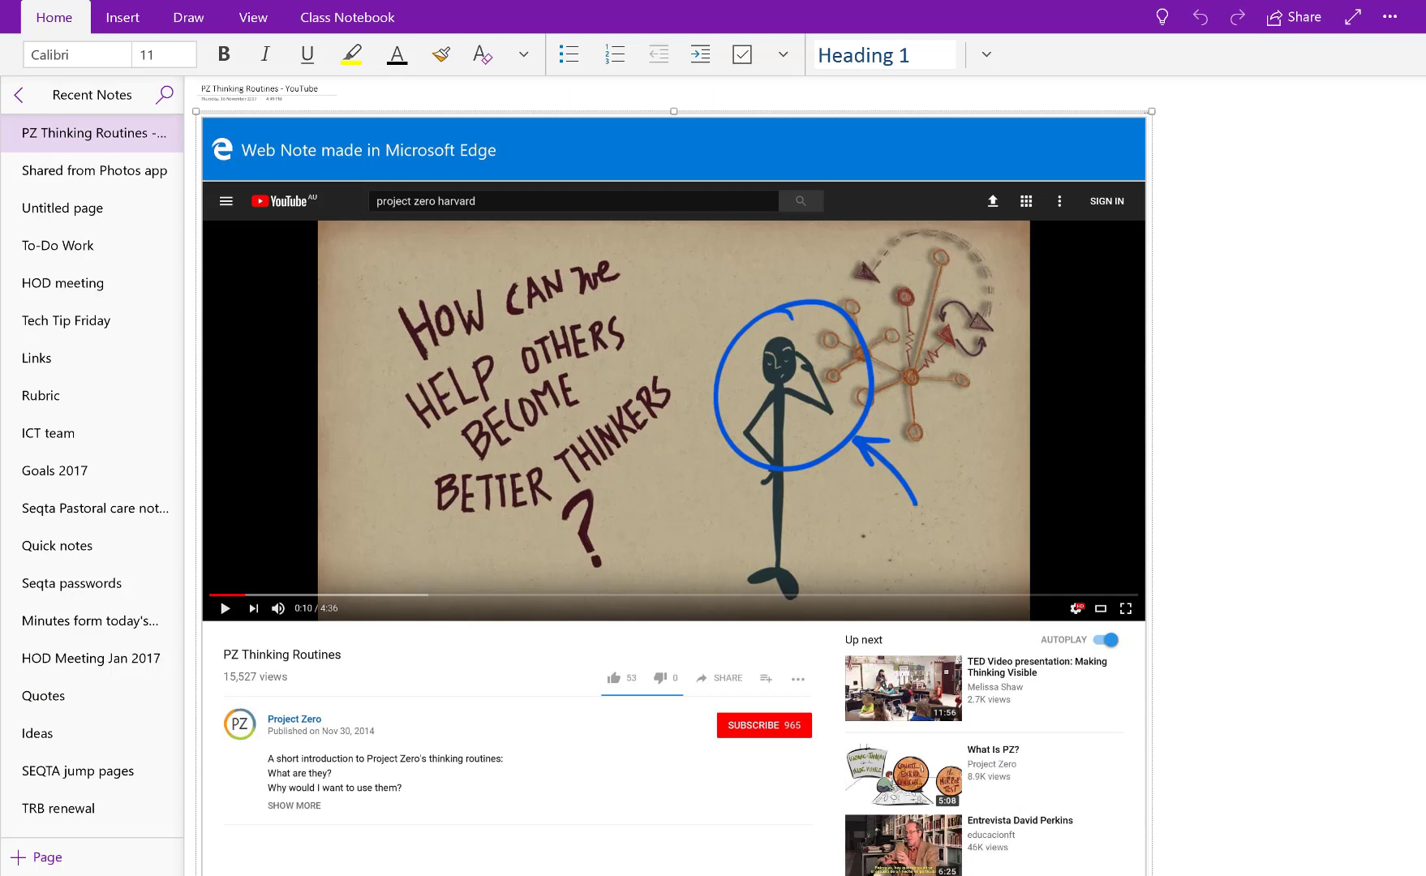
Step: Circle the word HOW in the saved web note with the black pen and draw an arrow pointing to it
{"action": "left_click", "coordinate": [189, 17]}
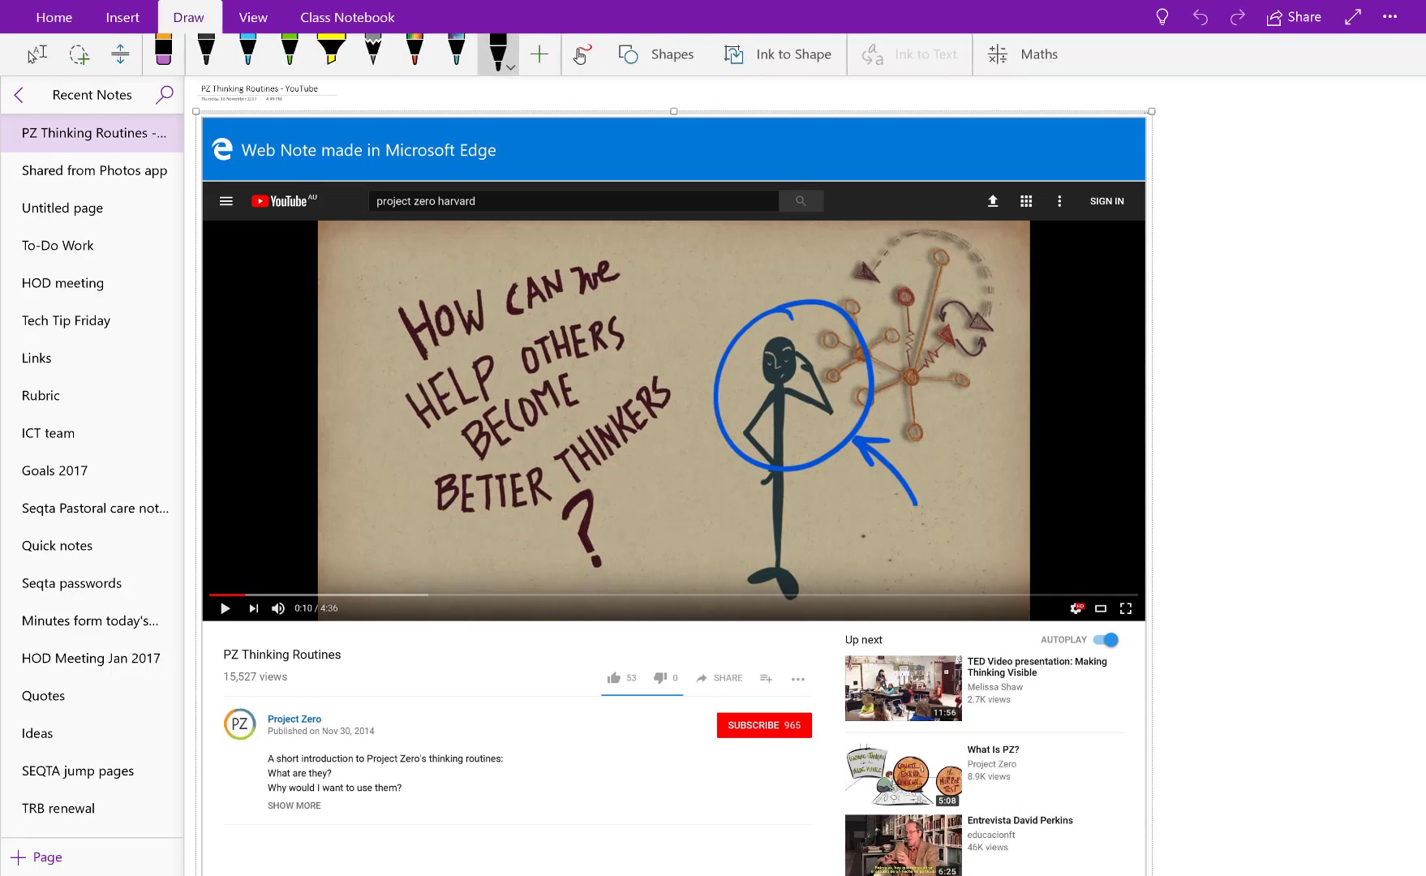
{"action": "left_click", "coordinate": [206, 54]}
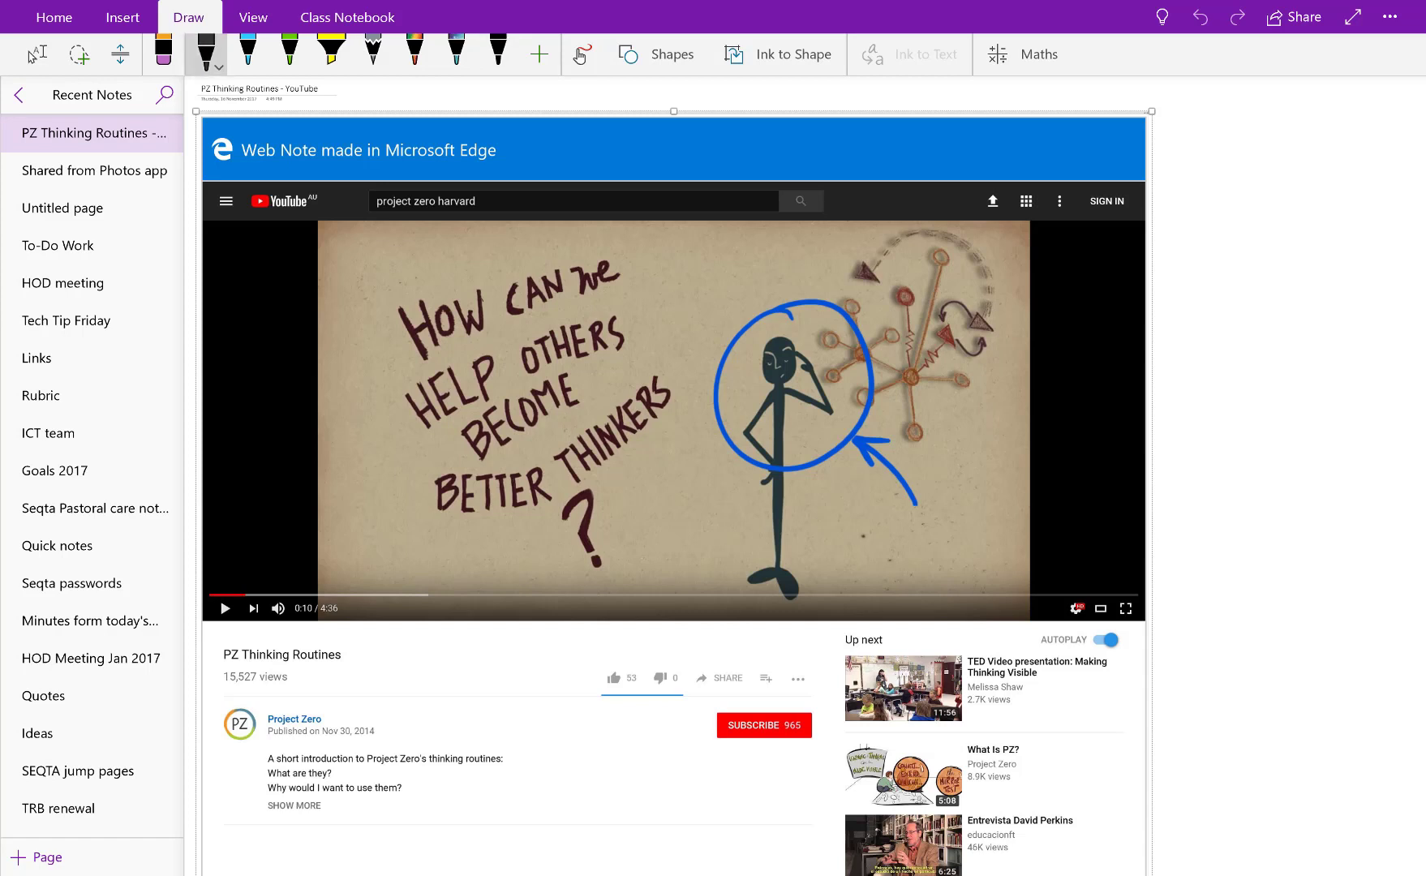
{"action": "left_click_drag", "start_coordinate": [483, 286], "coordinate": [494, 316]}
{"action": "mouse_move", "coordinate": [565, 249]}
{"action": "left_mouse_down"}
{"action": "mouse_move", "coordinate": [517, 284]}
{"action": "mouse_move", "coordinate": [519, 268]}
{"action": "left_mouse_up"}
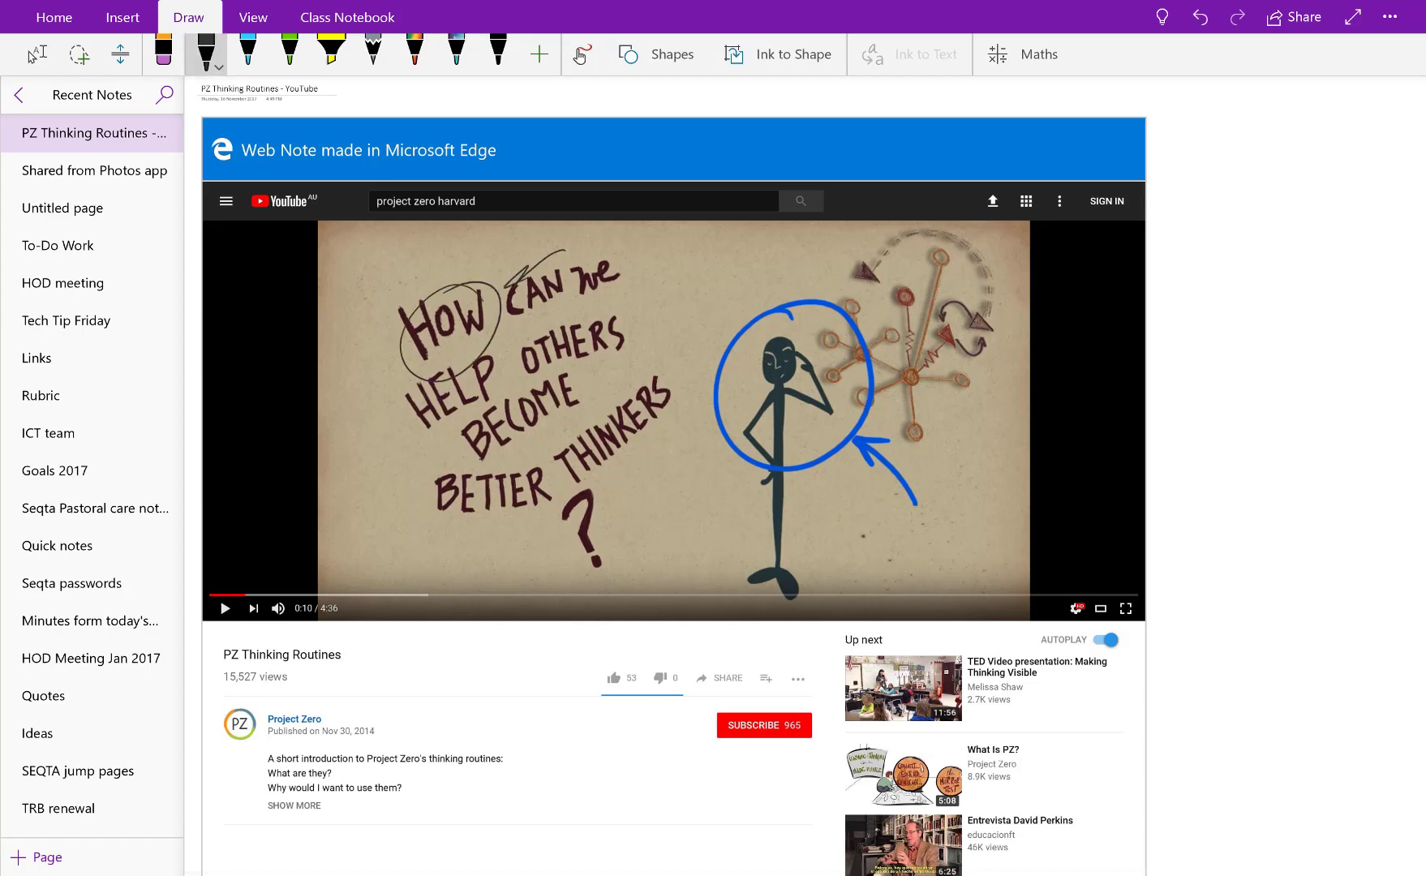
Step: Draw a rainbow curve around the start of the word HOW and an arrow pointing to it from the lower left
{"action": "left_click", "coordinate": [415, 54]}
{"action": "mouse_move", "coordinate": [418, 260]}
{"action": "left_mouse_down"}
{"action": "mouse_move", "coordinate": [375, 369]}
{"action": "mouse_move", "coordinate": [454, 288]}
{"action": "left_mouse_up"}
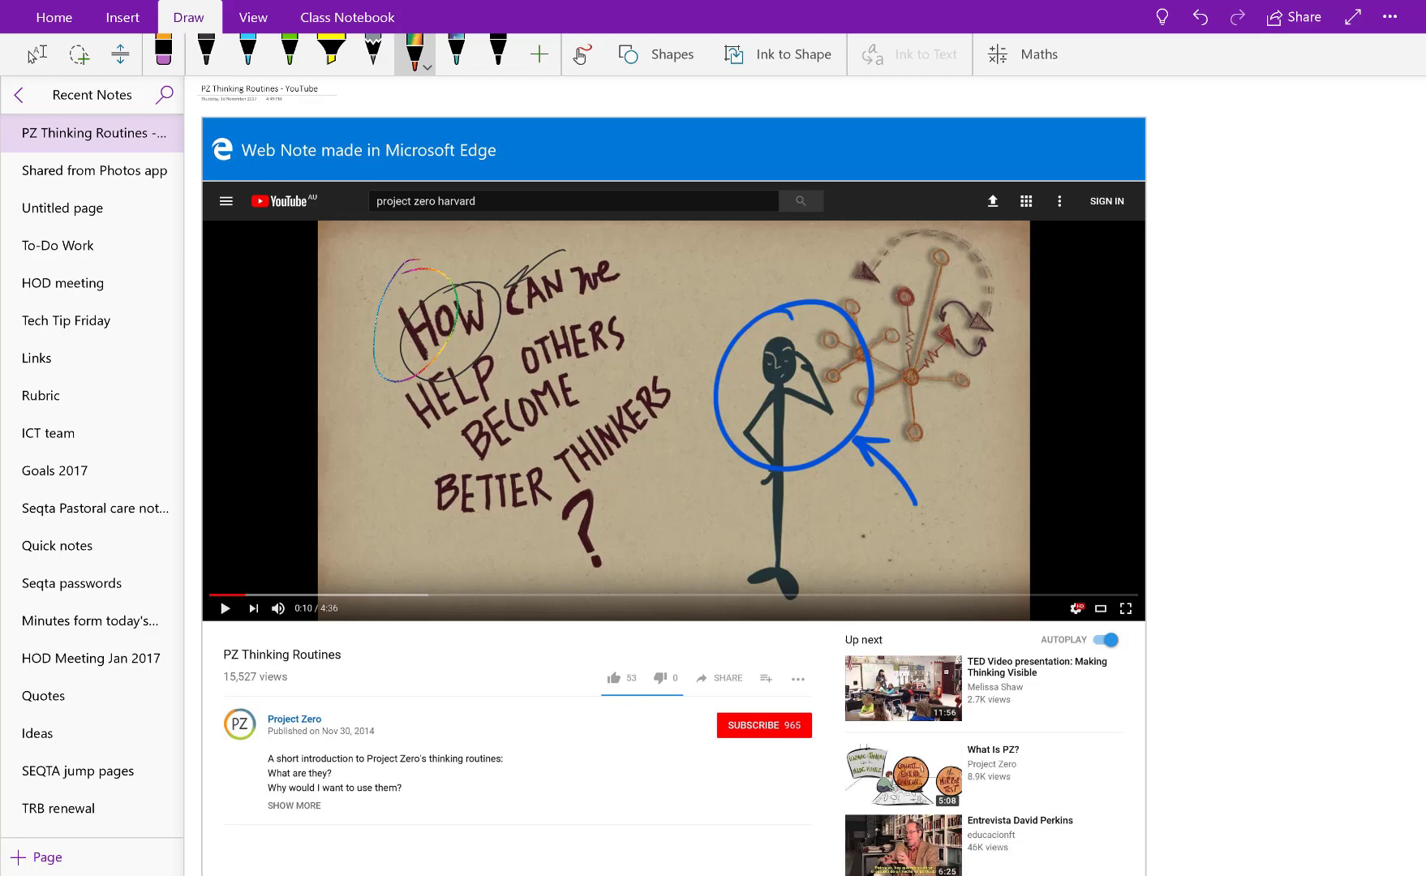
{"action": "mouse_move", "coordinate": [383, 375]}
{"action": "left_mouse_down"}
{"action": "mouse_move", "coordinate": [314, 471]}
{"action": "mouse_move", "coordinate": [398, 408]}
{"action": "left_mouse_up"}
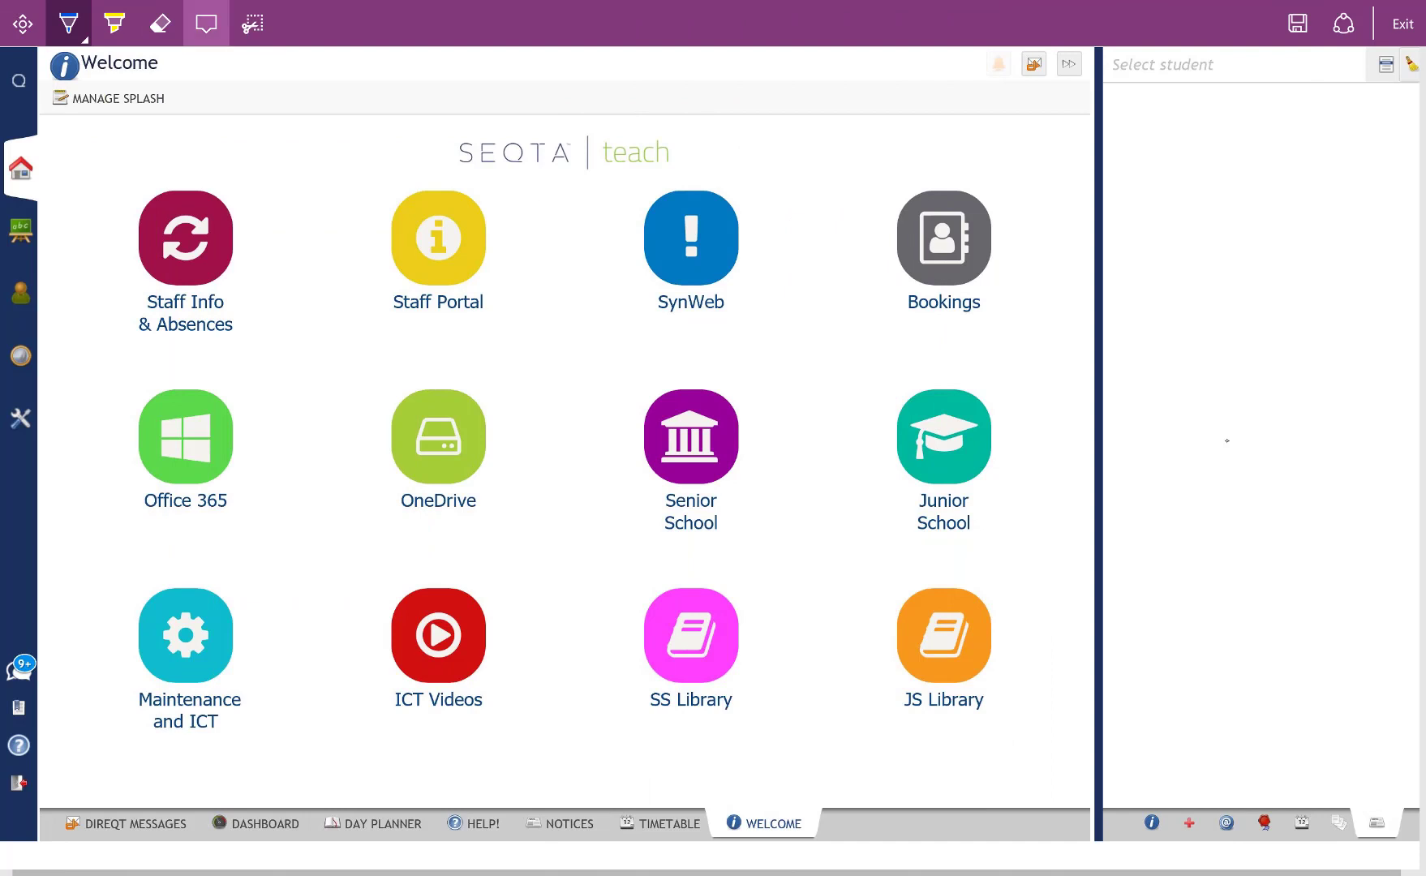
Step: Add two typed notes to the SEQTA Welcome page in Edge, reading "Comment" beside Staff Info & Absences and "Comment 2" below SynWeb and Bookings
{"action": "left_click", "coordinate": [206, 24]}
{"action": "left_click", "coordinate": [269, 292]}
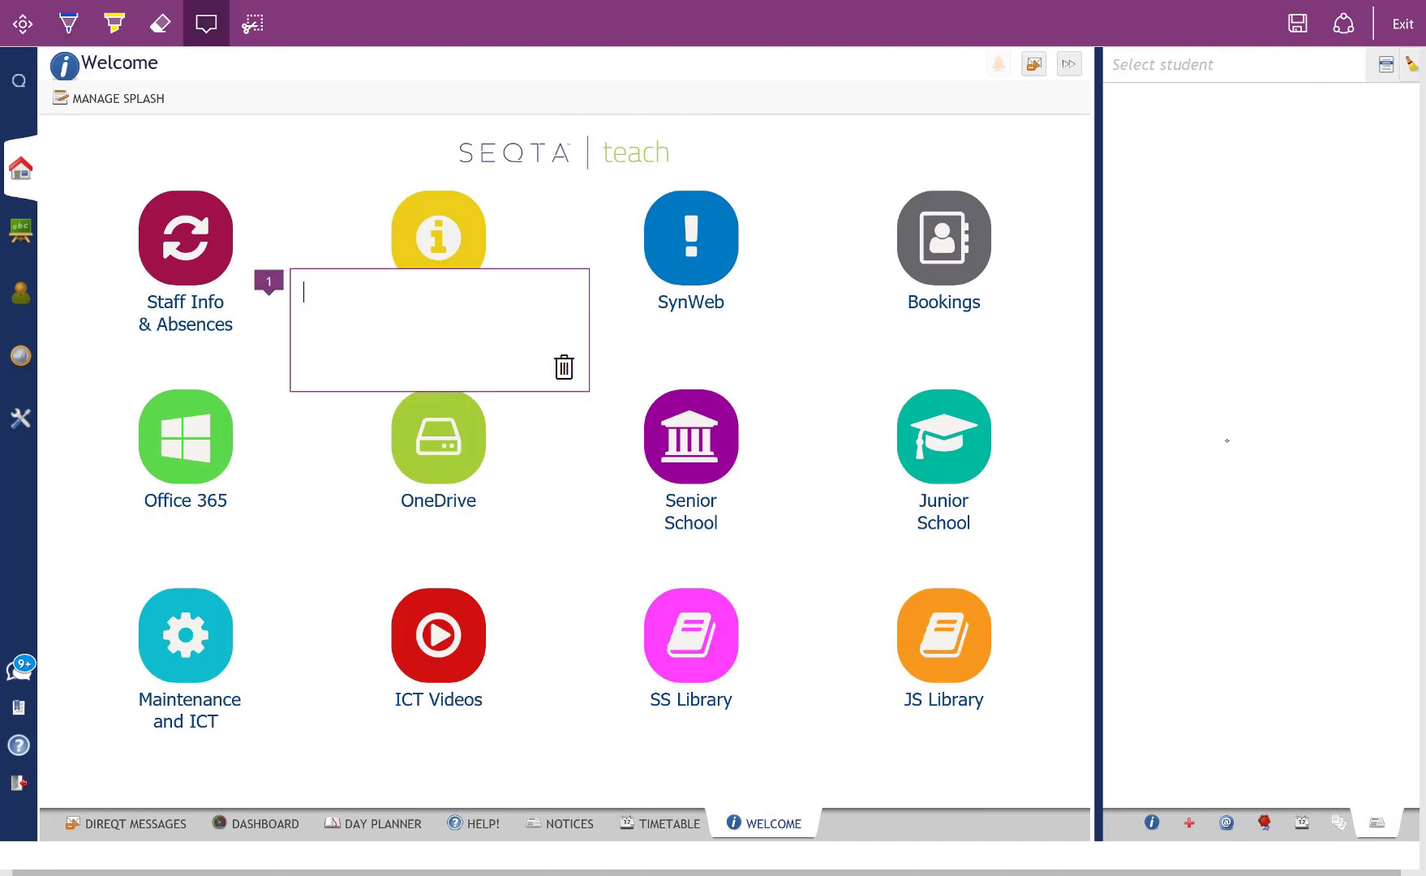
{"action": "type", "text": "Comment"}
{"action": "left_click", "coordinate": [816, 341]}
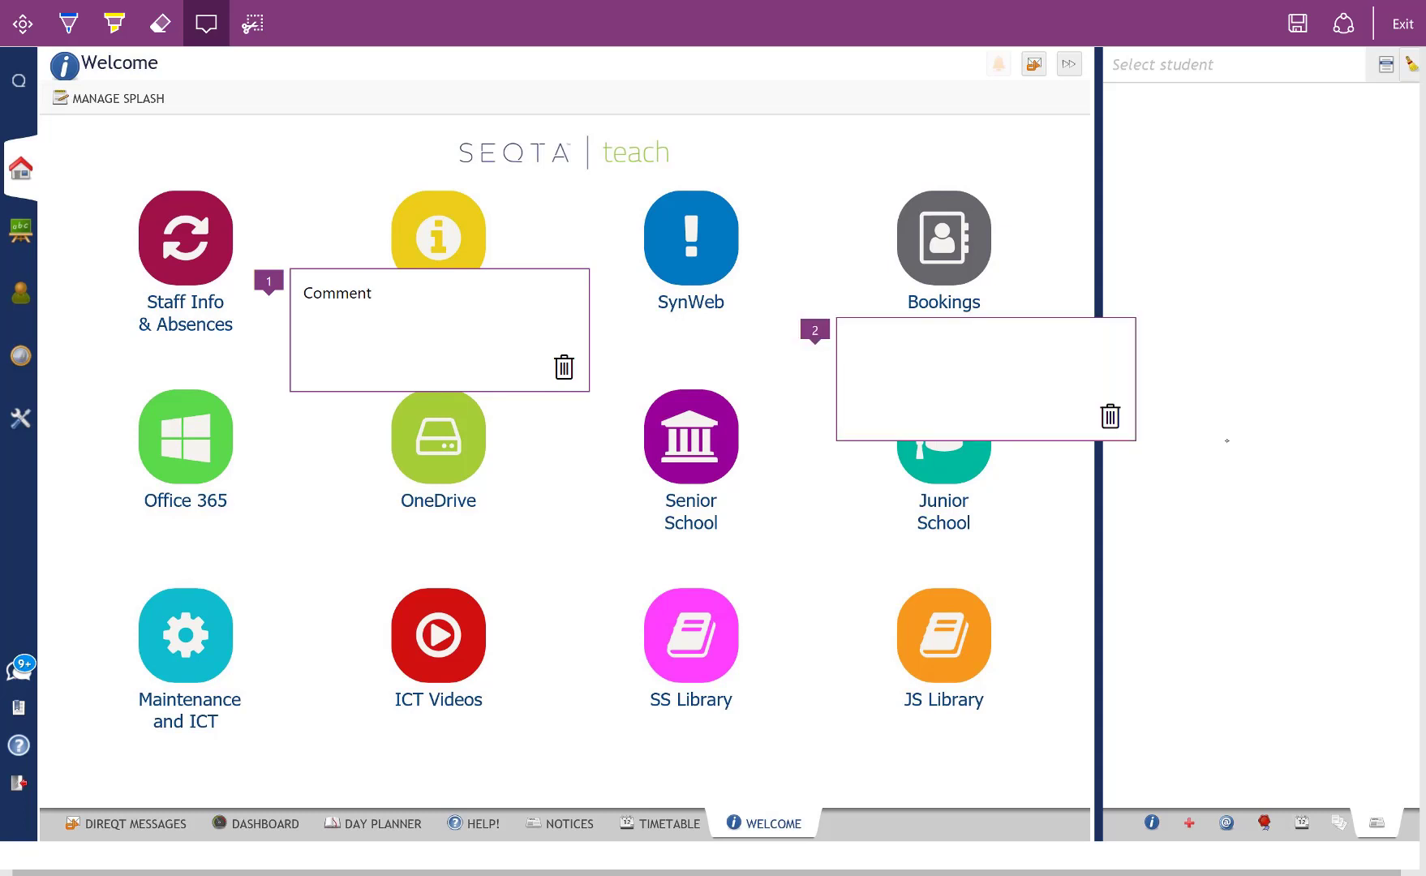
{"action": "type", "text": "Comment 2"}
Step: Clip the Maintenance and ICT tile from the web page and paste it into the PZ Thinking Routines page in OneNote
{"action": "left_click", "coordinate": [251, 25]}
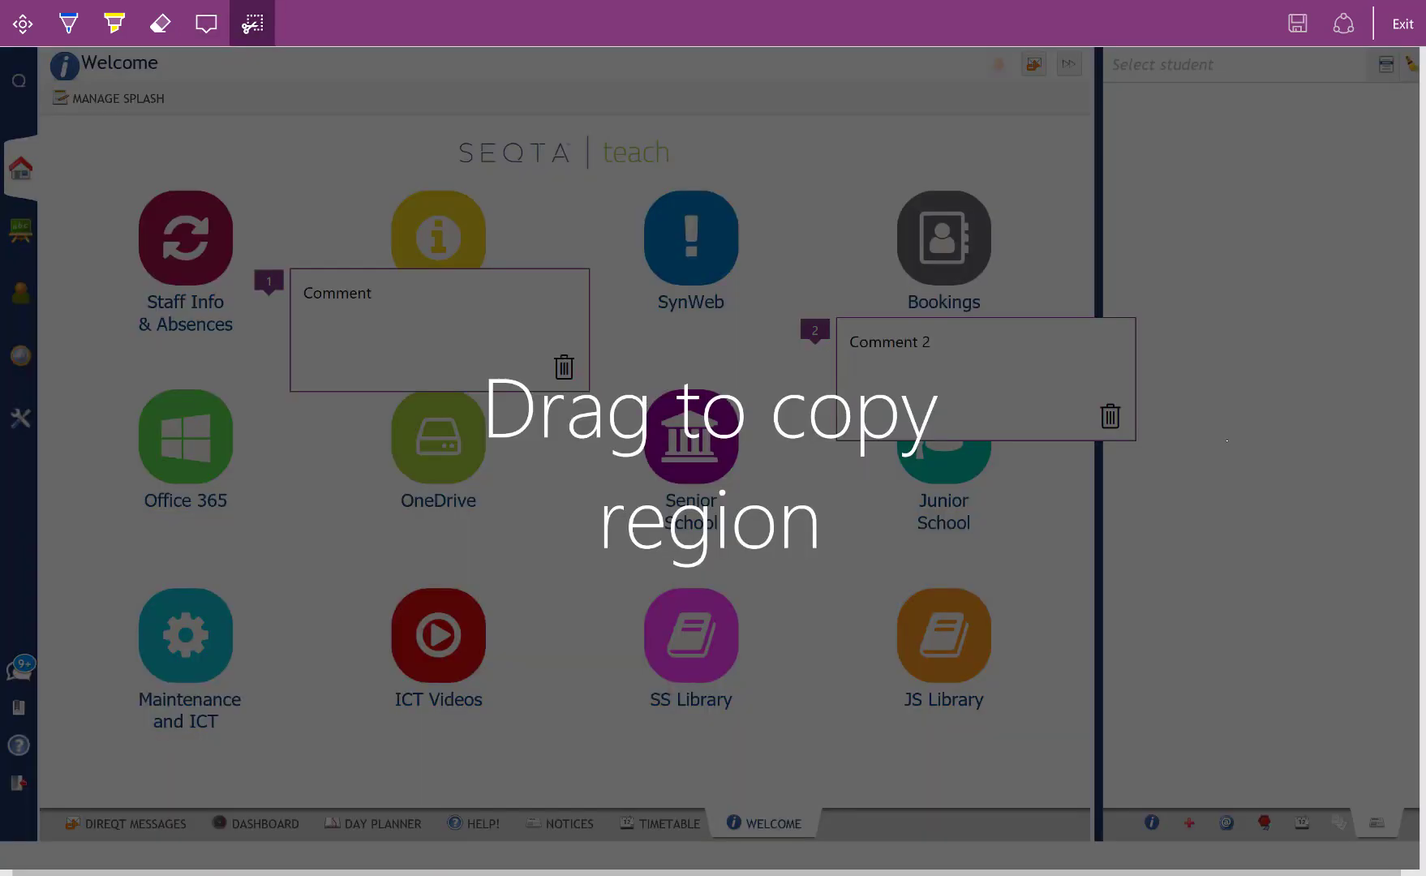
{"action": "left_click_drag", "start_coordinate": [96, 572], "coordinate": [272, 754]}
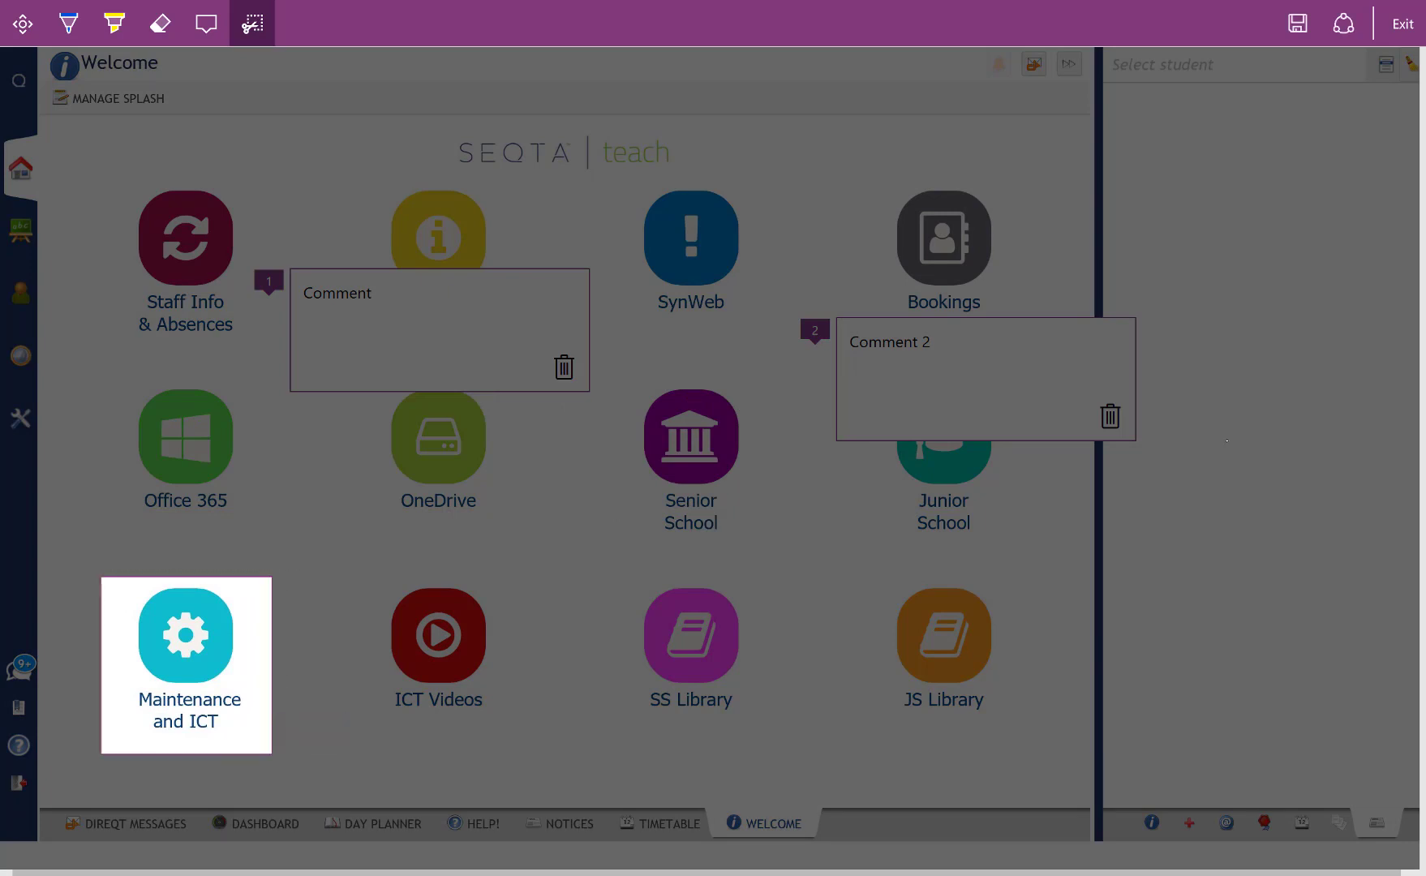
{"action": "key", "text": "alt+Tab"}
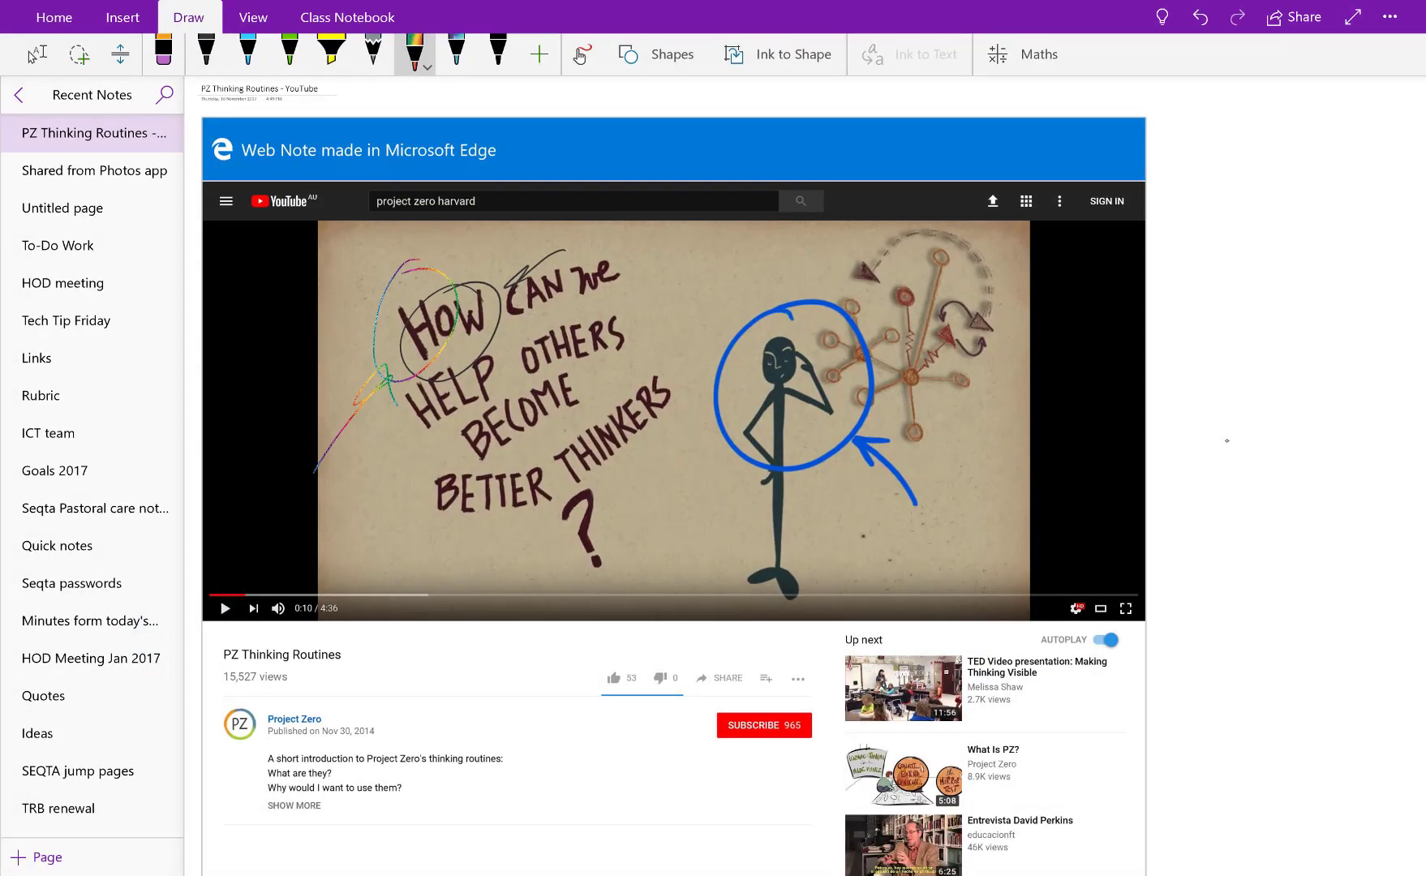
{"action": "key", "text": "ctrl+v"}
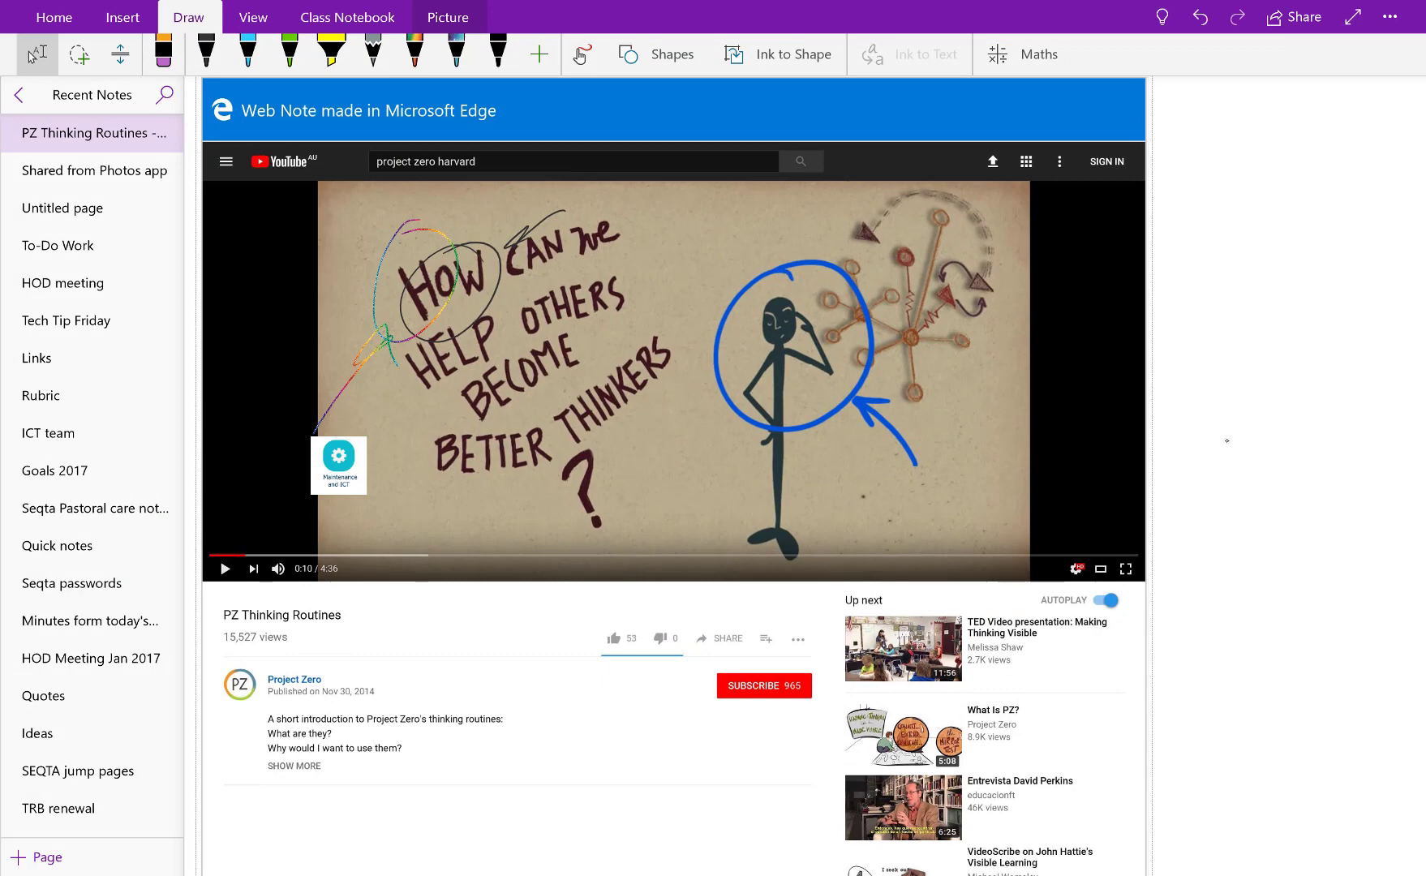
Step: Create a new blank OneNote page and paste the clipped Maintenance and ICT tile into it
{"action": "left_click", "coordinate": [18, 95]}
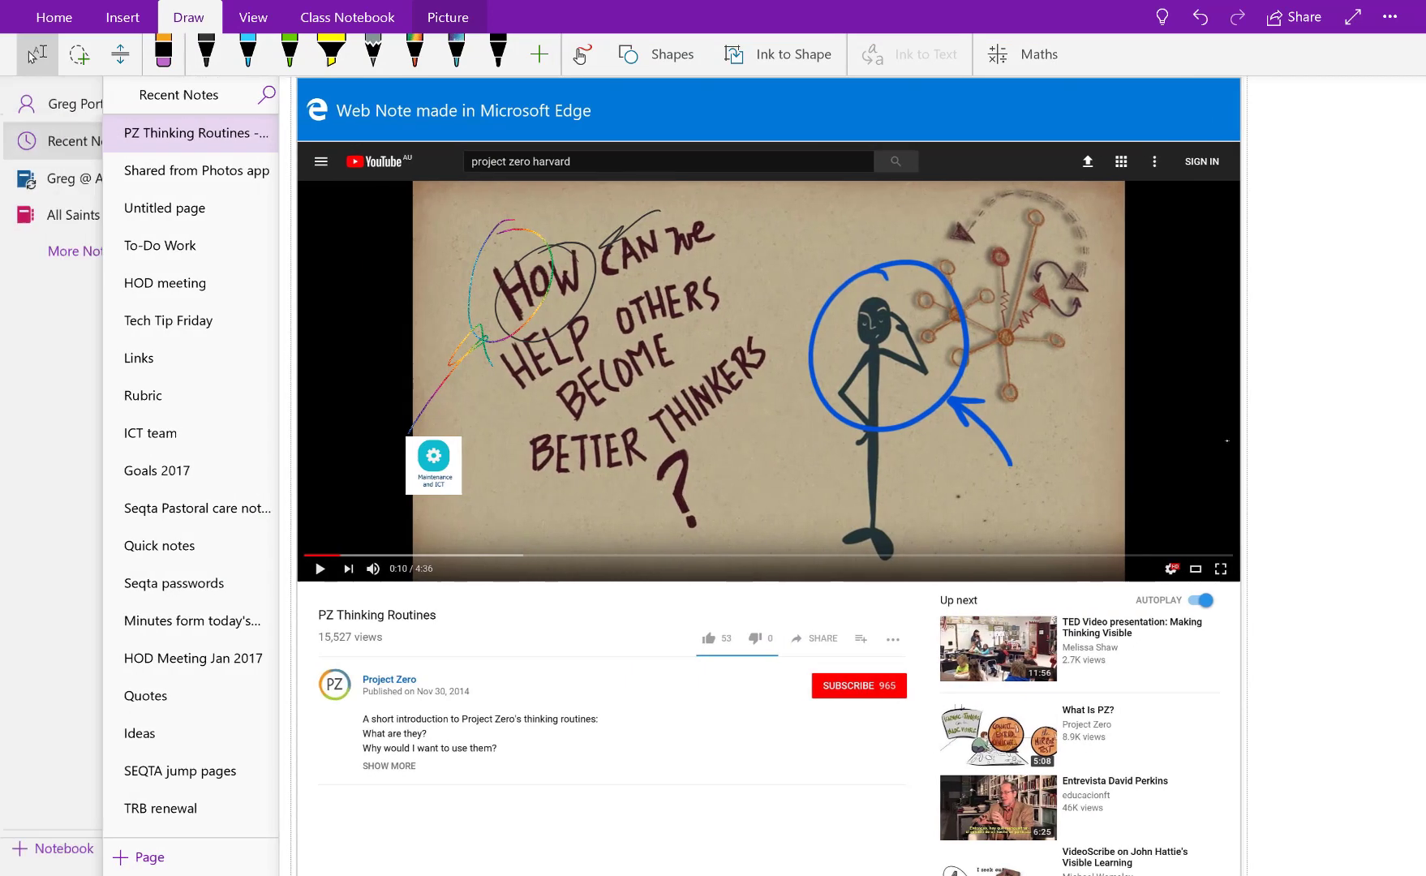
{"action": "left_click", "coordinate": [1226, 441]}
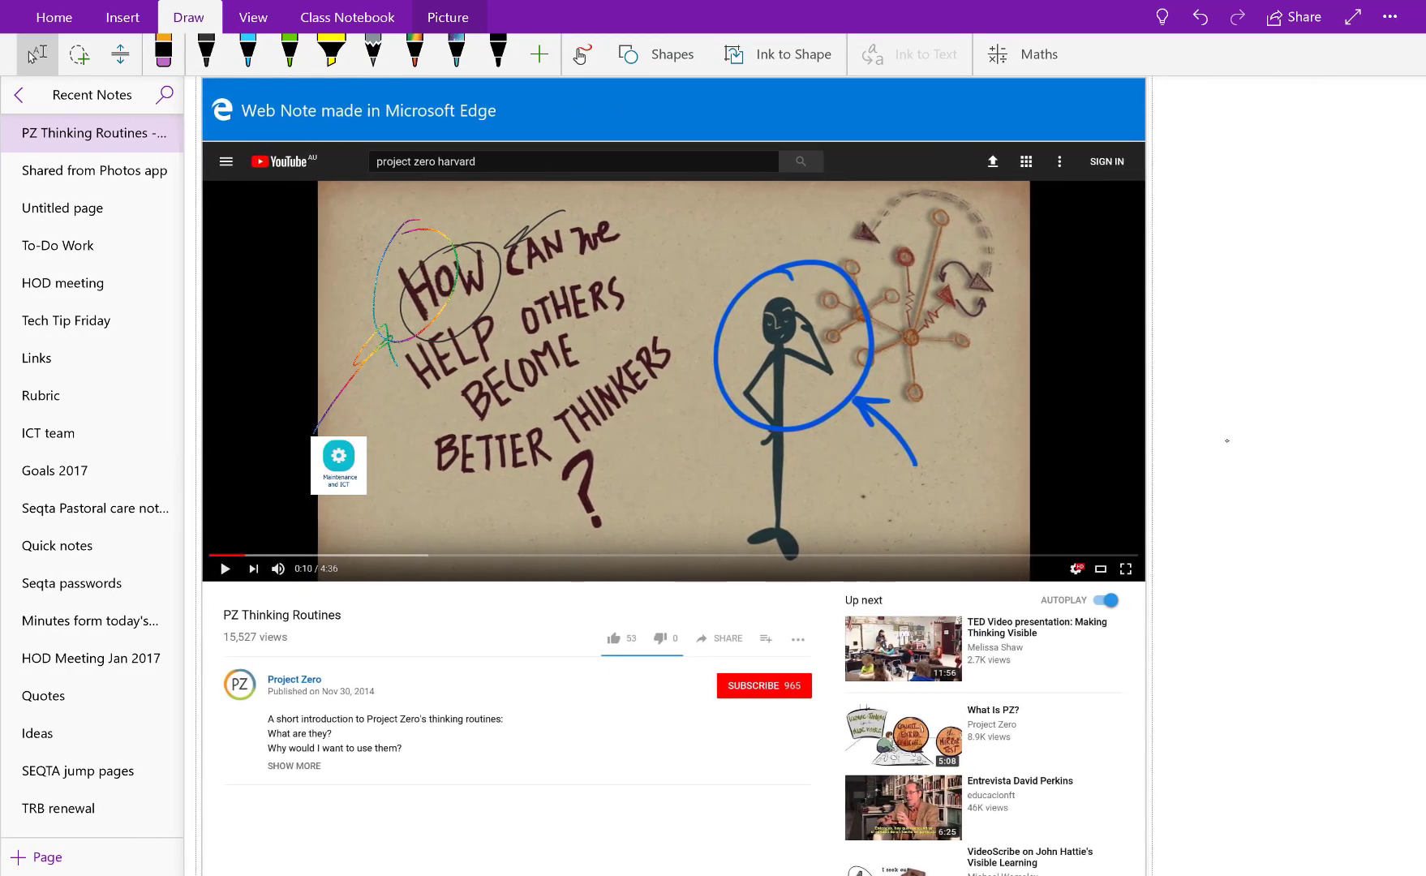
{"action": "left_click", "coordinate": [39, 857]}
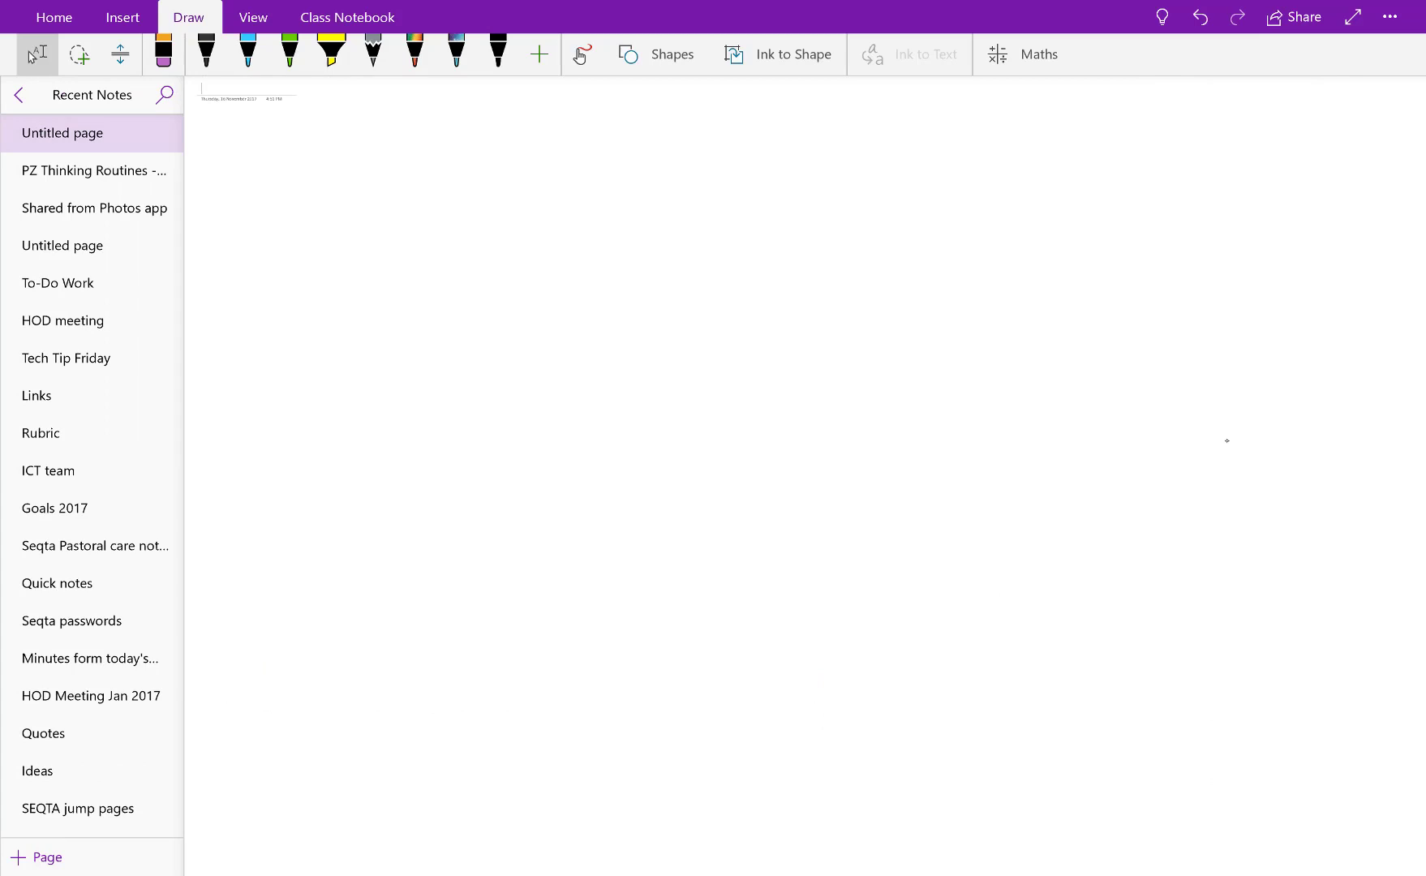
{"action": "key", "text": "ctrl+v"}
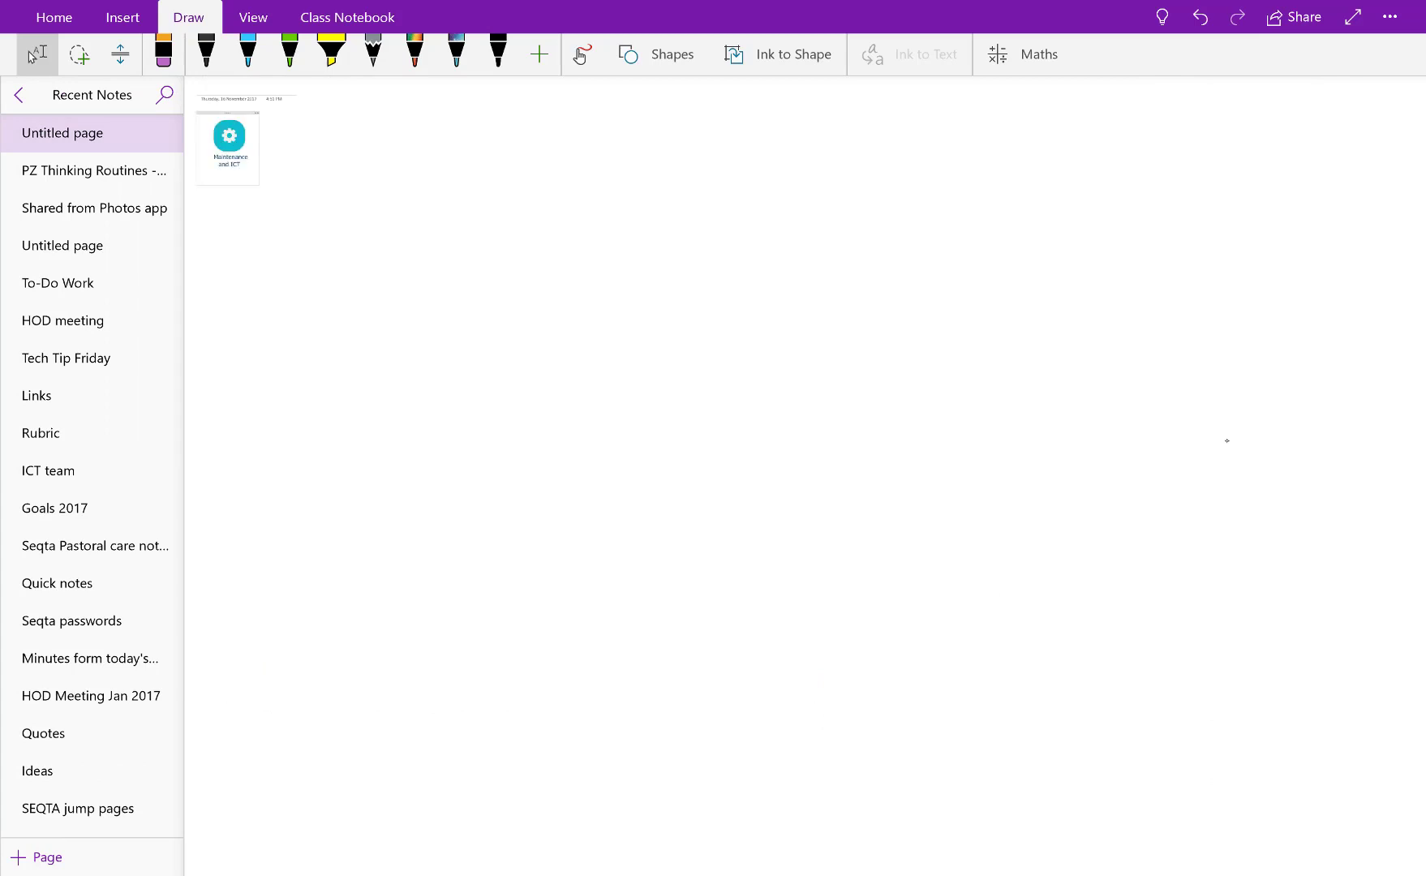
Step: Circle the pasted Maintenance and ICT tile with the rainbow pen and draw an arrow pointing to it from the right
{"action": "left_click", "coordinate": [414, 52]}
{"action": "left_click", "coordinate": [36, 54]}
{"action": "scroll", "coordinate": [404, 213], "scroll_direction": "up", "scroll_amount": 5}
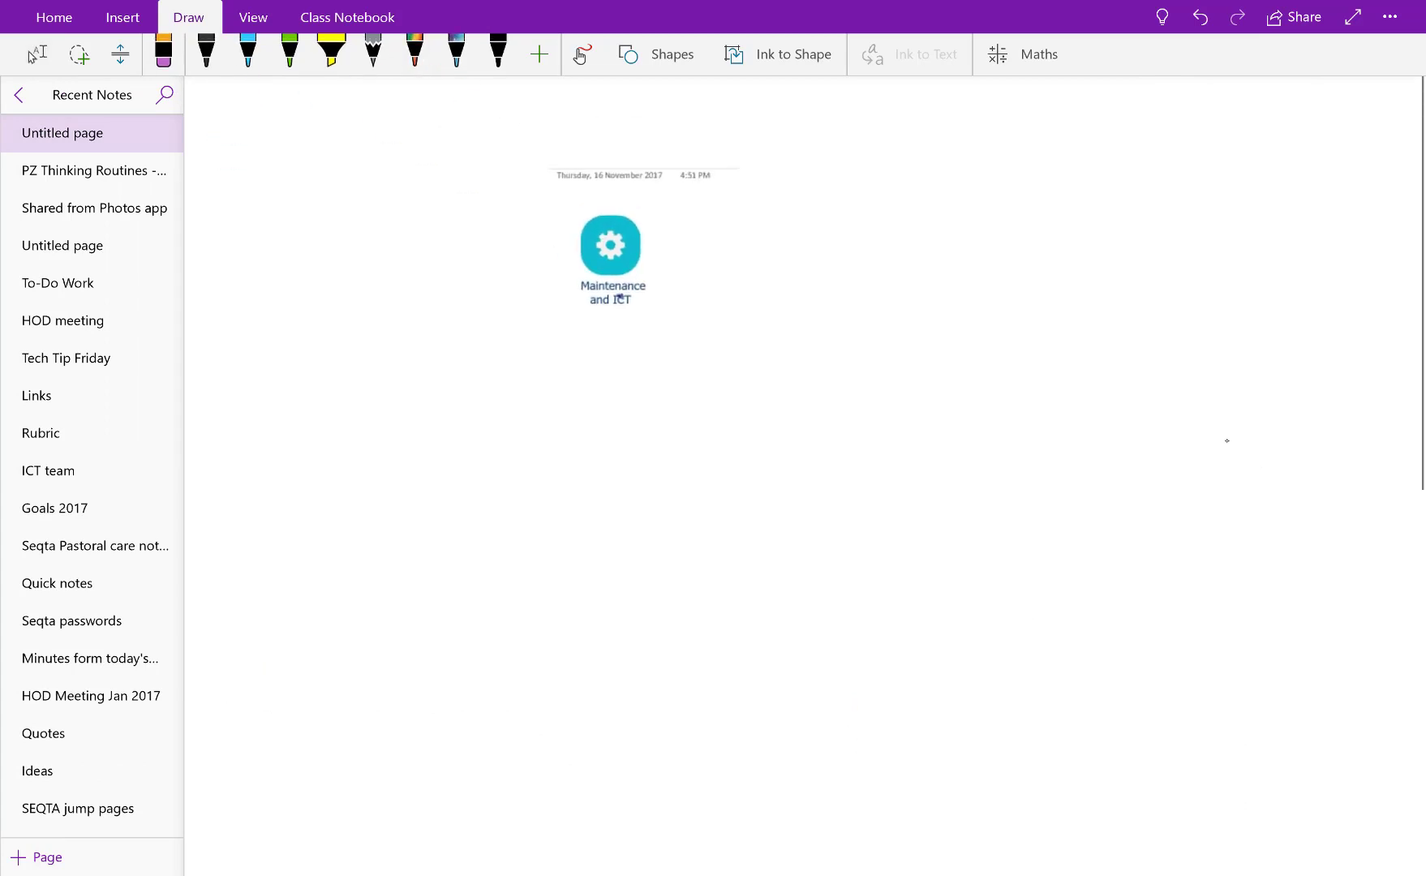
{"action": "scroll", "coordinate": [1226, 441], "scroll_direction": "right", "scroll_amount": 1}
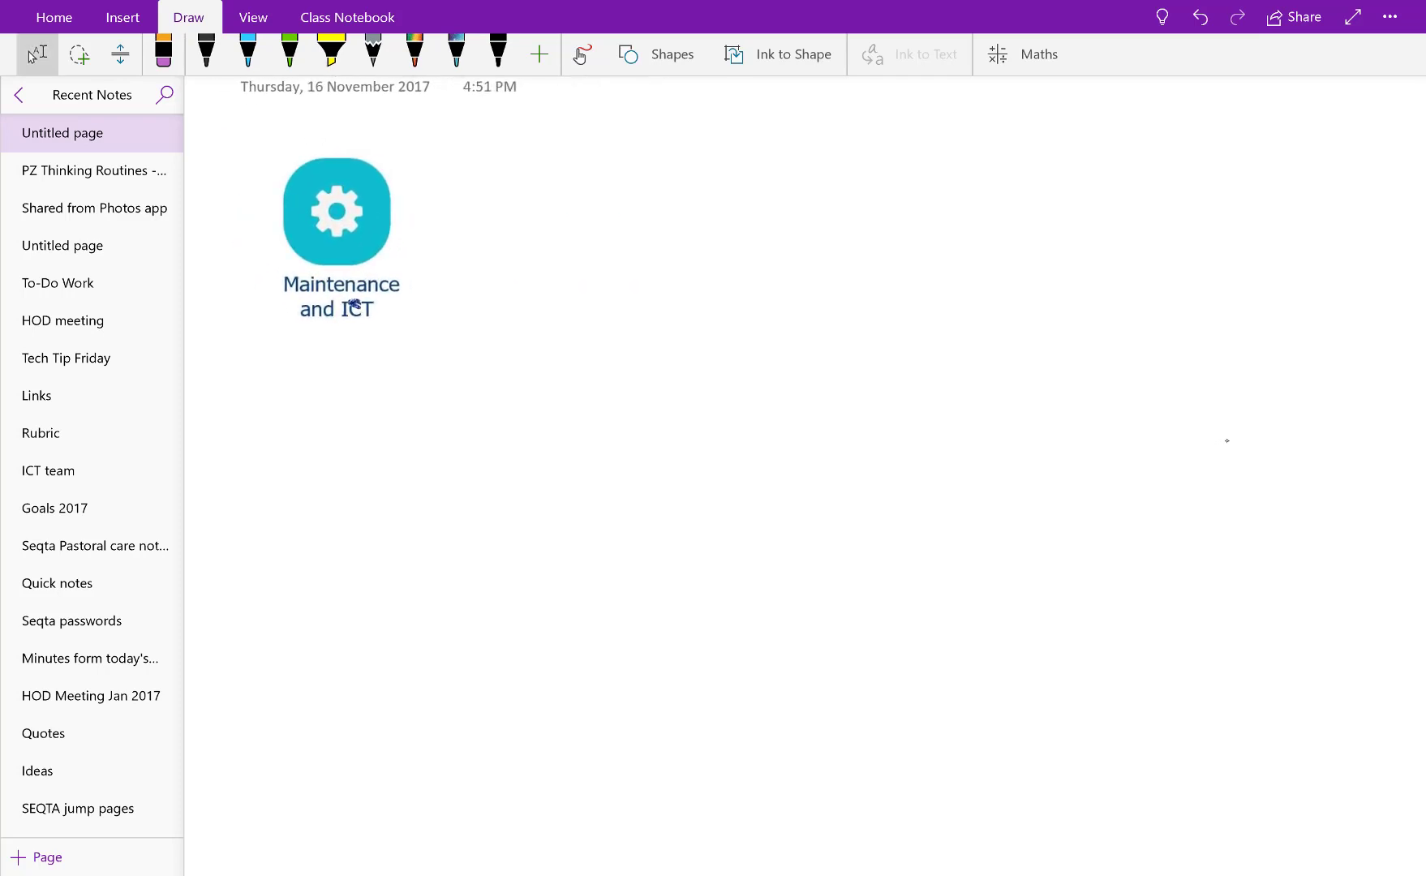
{"action": "left_click", "coordinate": [415, 52]}
{"action": "mouse_move", "coordinate": [325, 124]}
{"action": "left_mouse_down"}
{"action": "mouse_move", "coordinate": [434, 271]}
{"action": "mouse_move", "coordinate": [357, 114]}
{"action": "left_mouse_up"}
{"action": "left_click_drag", "start_coordinate": [602, 178], "coordinate": [456, 210]}
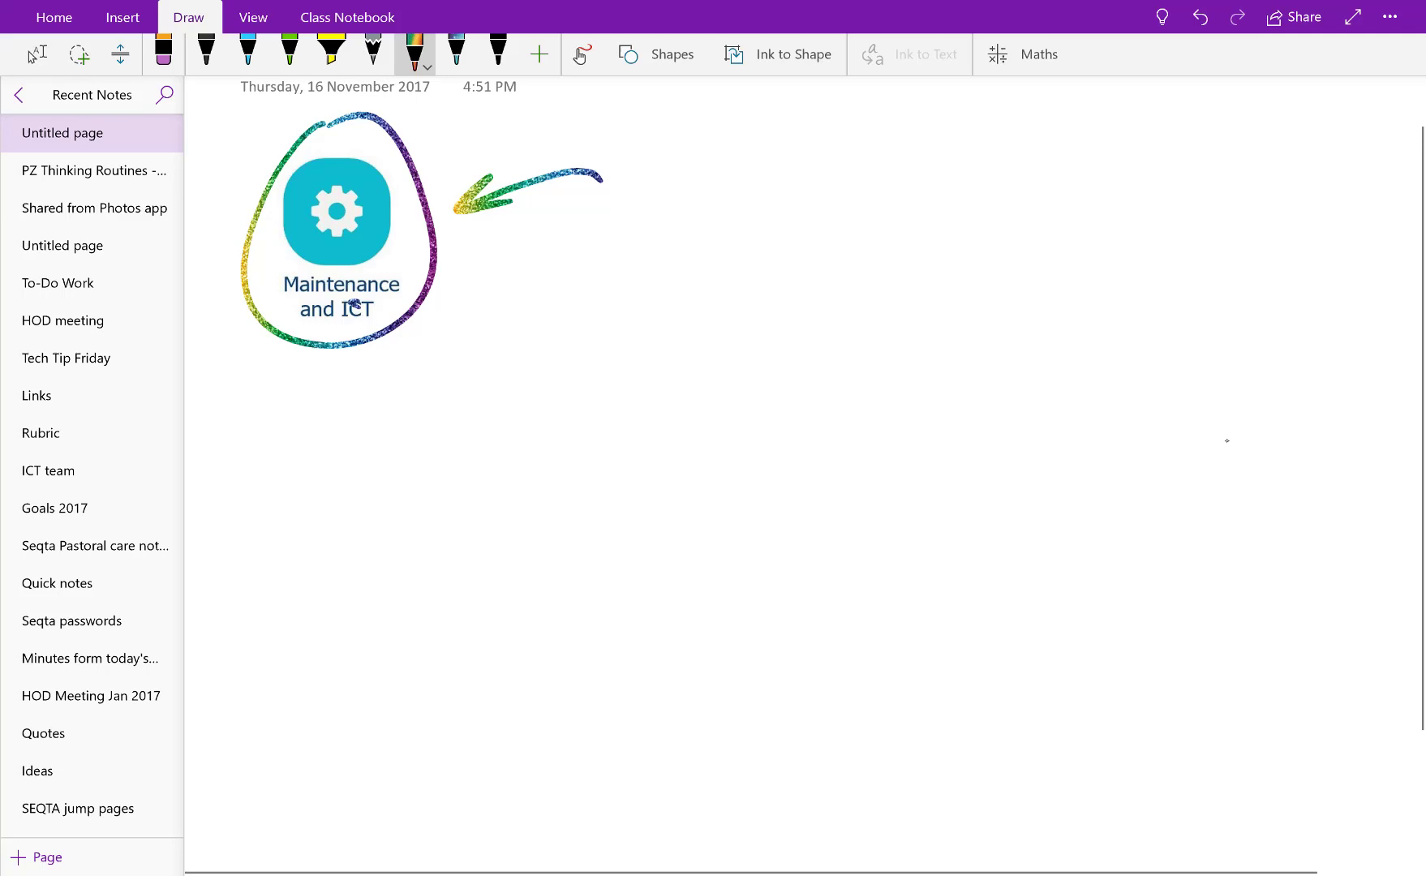
Step: Handwrite "OneNote" with the rainbow pen to the right of the circled Maintenance and ICT tile, followed by a U-shaped stroke
{"action": "left_click_drag", "start_coordinate": [568, 240], "coordinate": [564, 243]}
{"action": "mouse_move", "coordinate": [593, 306]}
{"action": "left_mouse_down"}
{"action": "mouse_move", "coordinate": [639, 272]}
{"action": "mouse_move", "coordinate": [678, 285]}
{"action": "left_mouse_up"}
{"action": "mouse_move", "coordinate": [699, 244]}
{"action": "left_mouse_down"}
{"action": "mouse_move", "coordinate": [698, 288]}
{"action": "mouse_move", "coordinate": [740, 213]}
{"action": "mouse_move", "coordinate": [759, 260]}
{"action": "left_mouse_up"}
{"action": "left_click_drag", "start_coordinate": [805, 189], "coordinate": [805, 280]}
{"action": "left_click_drag", "start_coordinate": [773, 264], "coordinate": [815, 255]}
{"action": "mouse_move", "coordinate": [826, 261]}
{"action": "left_mouse_down"}
{"action": "mouse_move", "coordinate": [843, 235]}
{"action": "mouse_move", "coordinate": [876, 258]}
{"action": "left_mouse_up"}
{"action": "left_click_drag", "start_coordinate": [901, 219], "coordinate": [973, 203]}
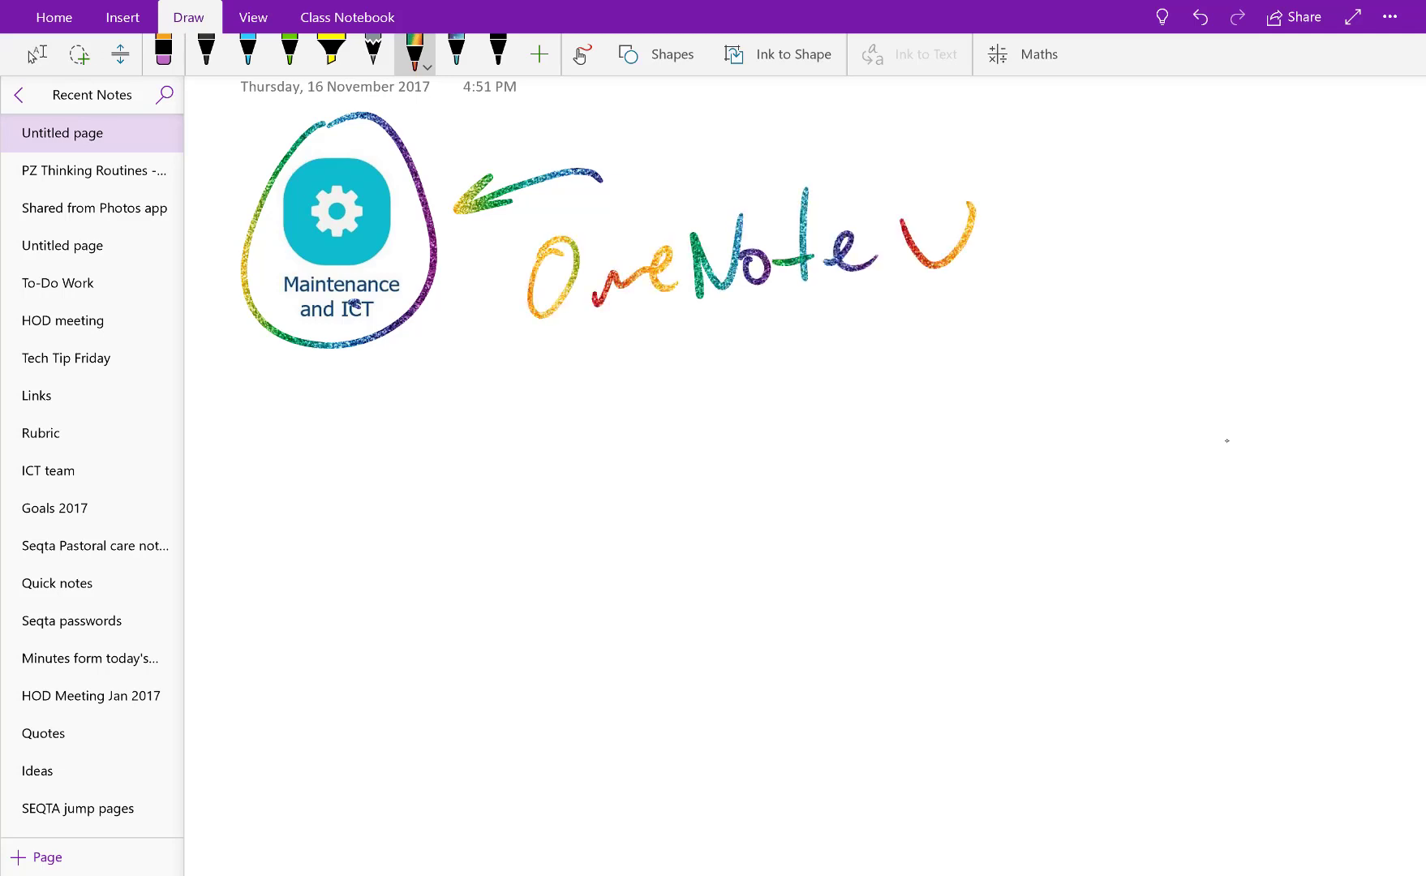
Step: Switch to Edge, start a sticky note from the Windows Ink Workspace and handwrite "Sticky note" on it
{"action": "key", "text": "alt+Tab"}
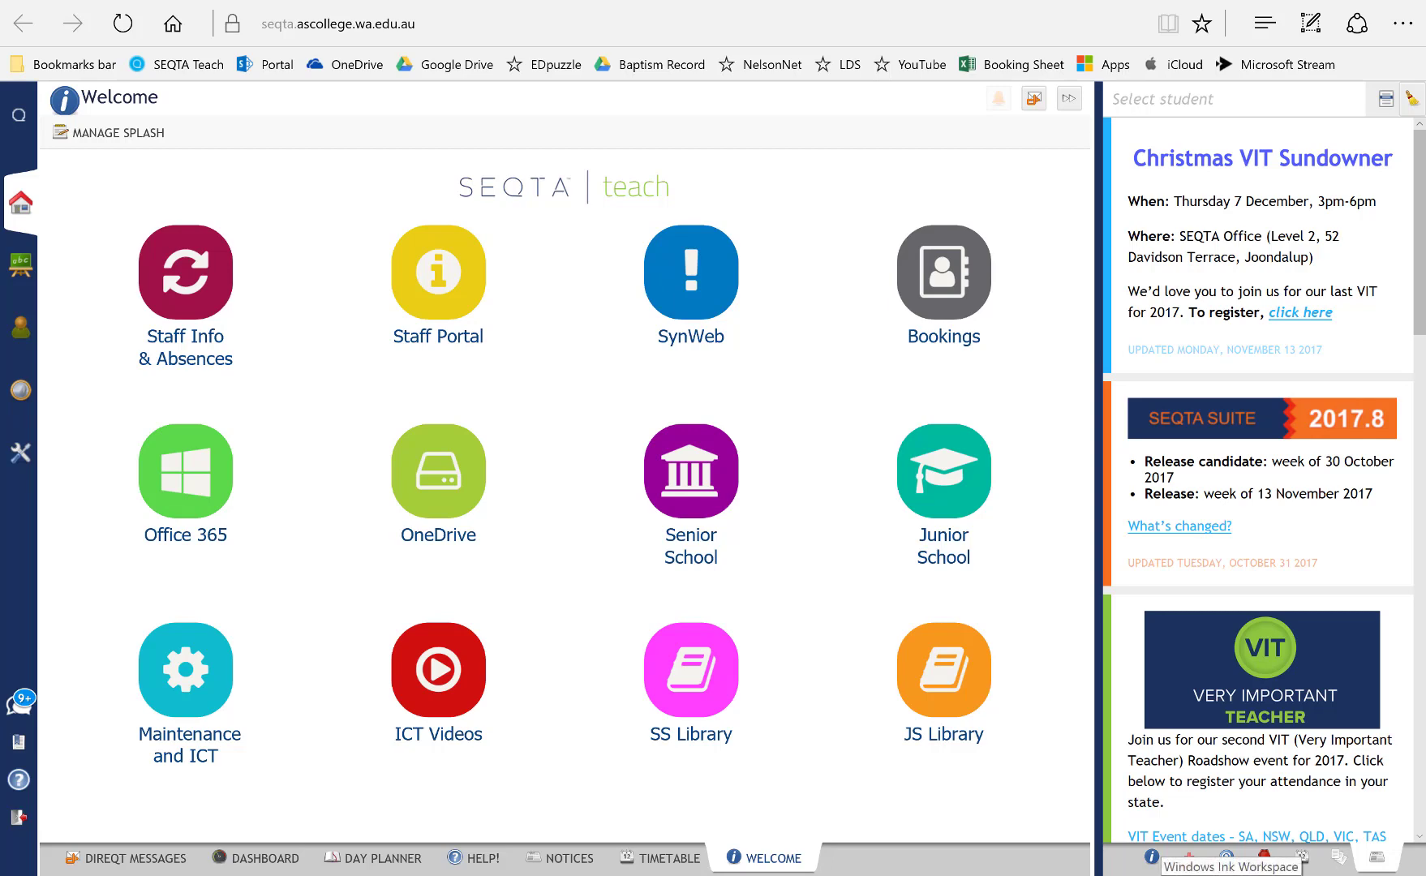
{"action": "left_click", "coordinate": [1227, 858]}
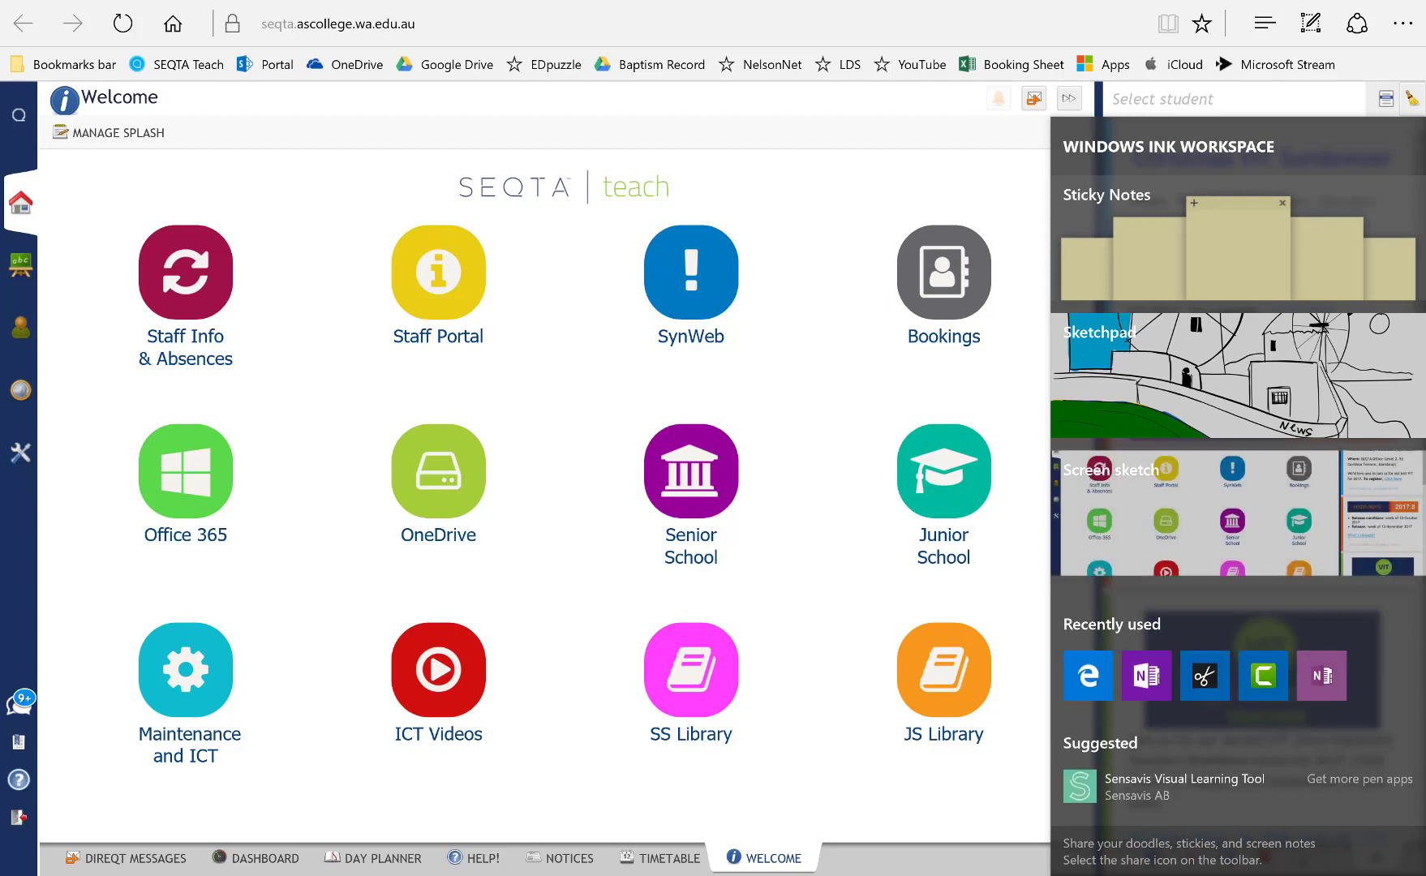
{"action": "left_click", "coordinate": [1238, 244]}
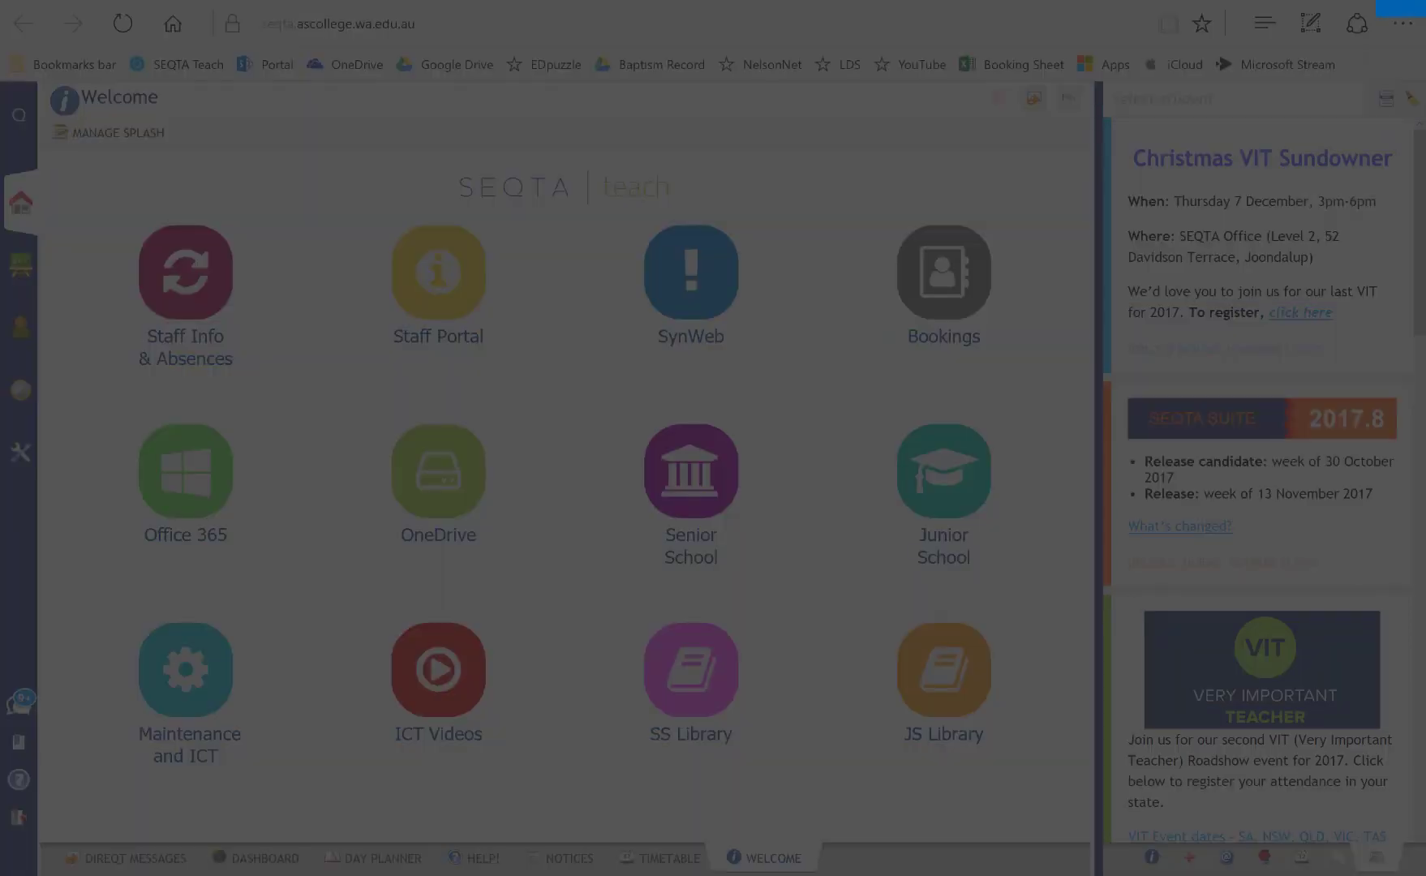
{"action": "left_click_drag", "start_coordinate": [592, 308], "coordinate": [574, 352]}
{"action": "left_click_drag", "start_coordinate": [614, 297], "coordinate": [621, 346]}
{"action": "left_click_drag", "start_coordinate": [611, 329], "coordinate": [629, 327]}
{"action": "mouse_move", "coordinate": [642, 323]}
{"action": "left_mouse_down"}
{"action": "mouse_move", "coordinate": [645, 344]}
{"action": "mouse_move", "coordinate": [704, 341]}
{"action": "left_mouse_up"}
{"action": "left_click", "coordinate": [643, 310]}
{"action": "mouse_move", "coordinate": [712, 320]}
{"action": "left_mouse_down"}
{"action": "mouse_move", "coordinate": [733, 318]}
{"action": "mouse_move", "coordinate": [711, 391]}
{"action": "left_mouse_up"}
{"action": "mouse_move", "coordinate": [766, 325]}
{"action": "left_mouse_down"}
{"action": "mouse_move", "coordinate": [756, 347]}
{"action": "mouse_move", "coordinate": [787, 347]}
{"action": "left_mouse_up"}
{"action": "mouse_move", "coordinate": [813, 295]}
{"action": "left_mouse_down"}
{"action": "mouse_move", "coordinate": [813, 343]}
{"action": "mouse_move", "coordinate": [825, 323]}
{"action": "left_mouse_up"}
{"action": "left_click_drag", "start_coordinate": [834, 328], "coordinate": [849, 335]}
Step: Change the sticky note's colour to green and move the note a little to the right
{"action": "left_click", "coordinate": [834, 271]}
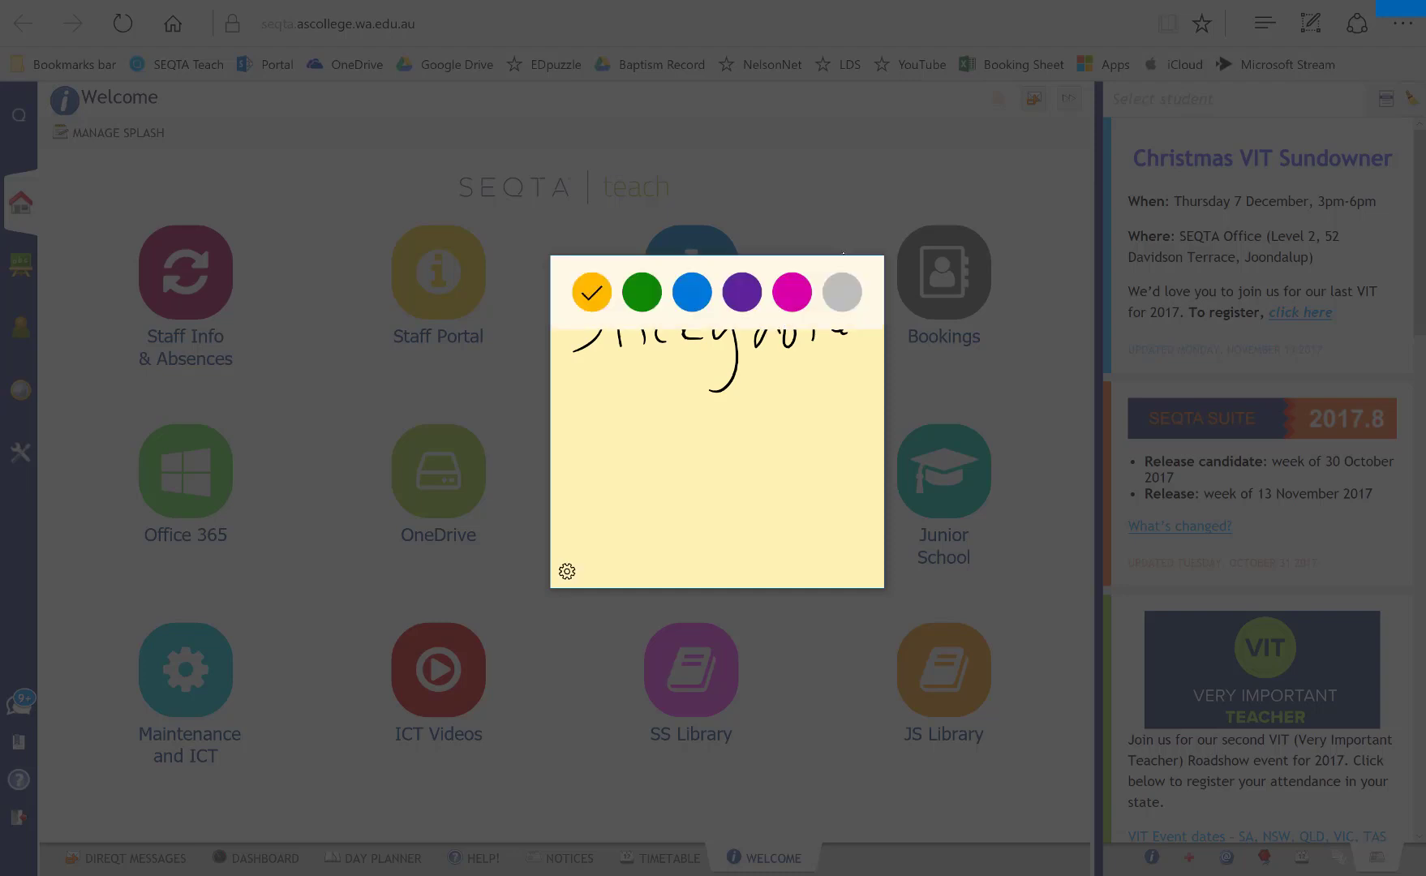
{"action": "left_click", "coordinate": [642, 292]}
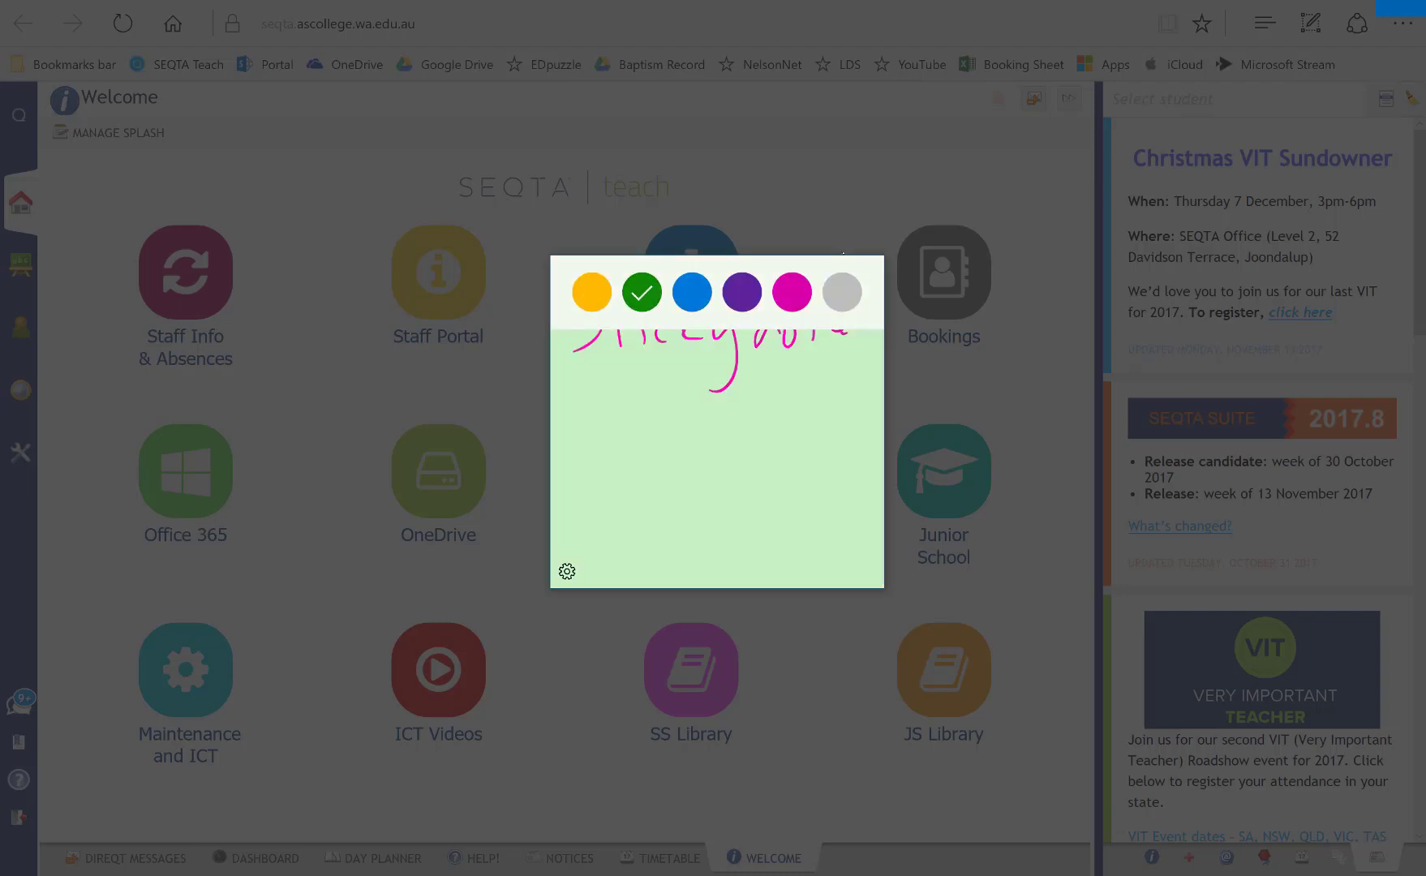
{"action": "left_click", "coordinate": [843, 253]}
{"action": "left_click_drag", "start_coordinate": [843, 254], "coordinate": [962, 262]}
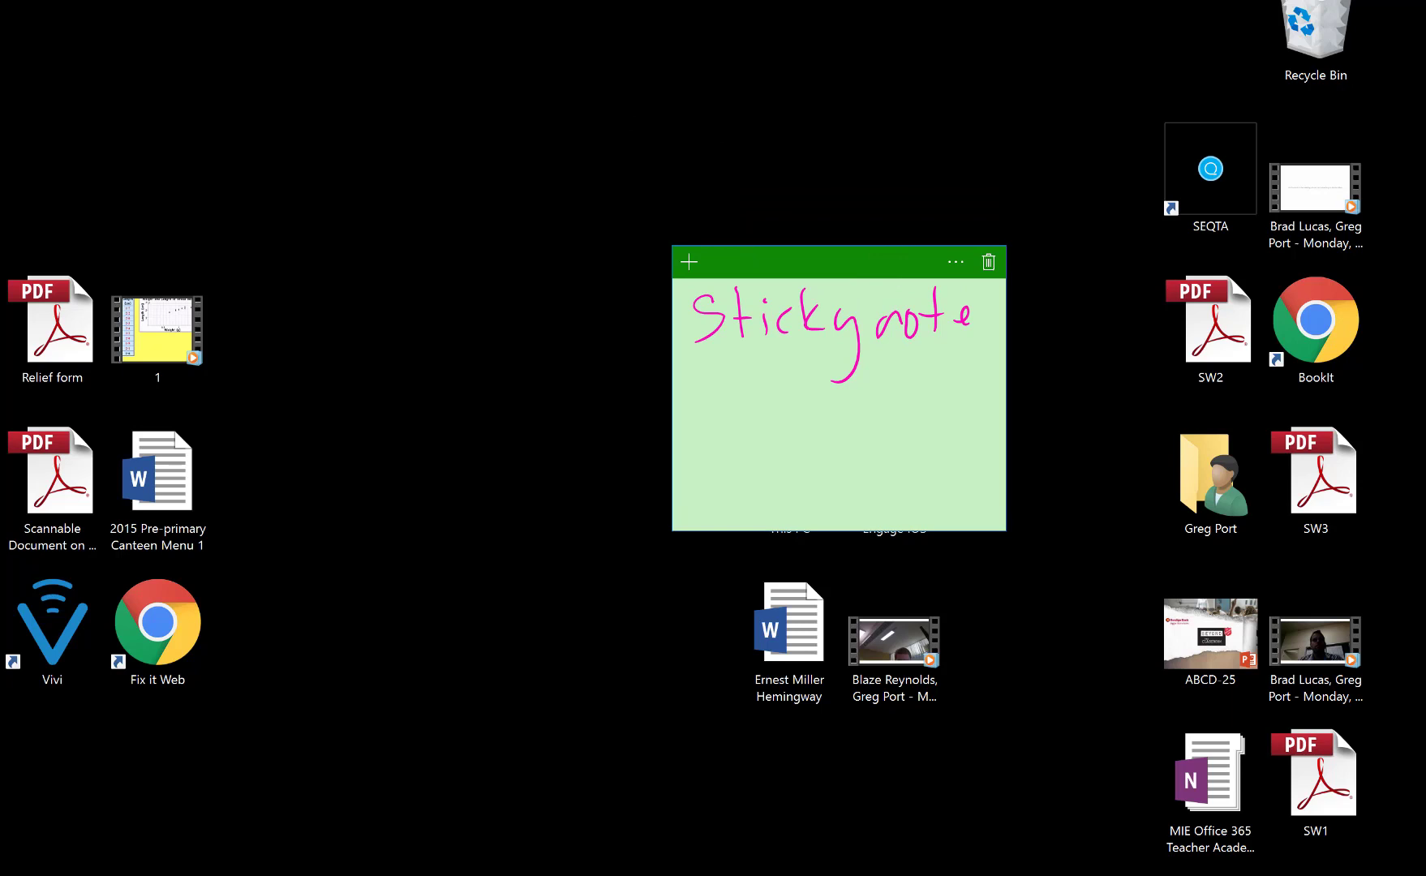
Step: Open Sketchpad from the Windows Ink Workspace and add a thick purple pen stroke beside the large windmill
{"action": "key", "text": "super+w"}
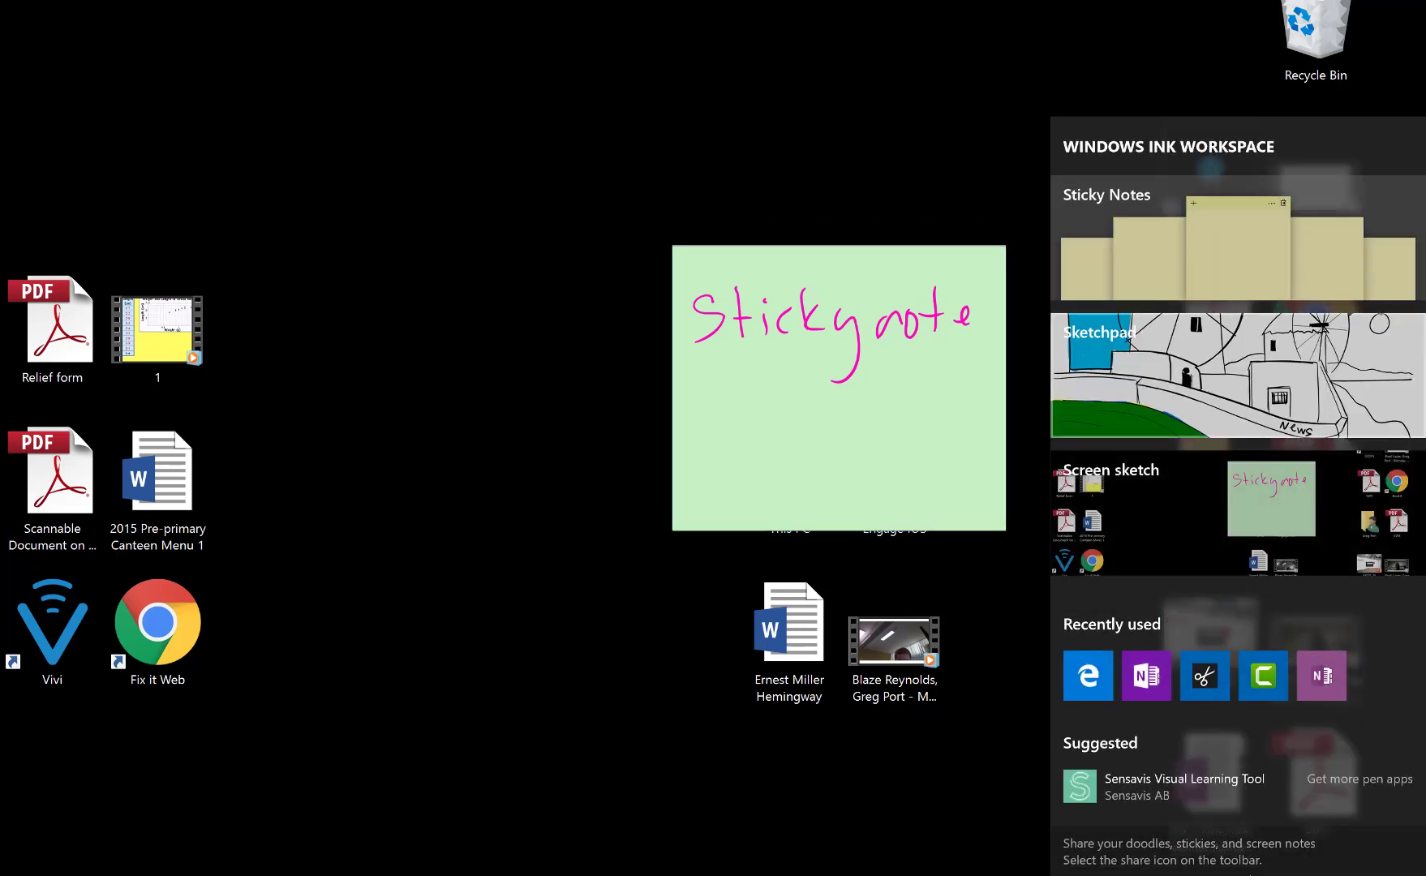
{"action": "left_click", "coordinate": [1238, 375]}
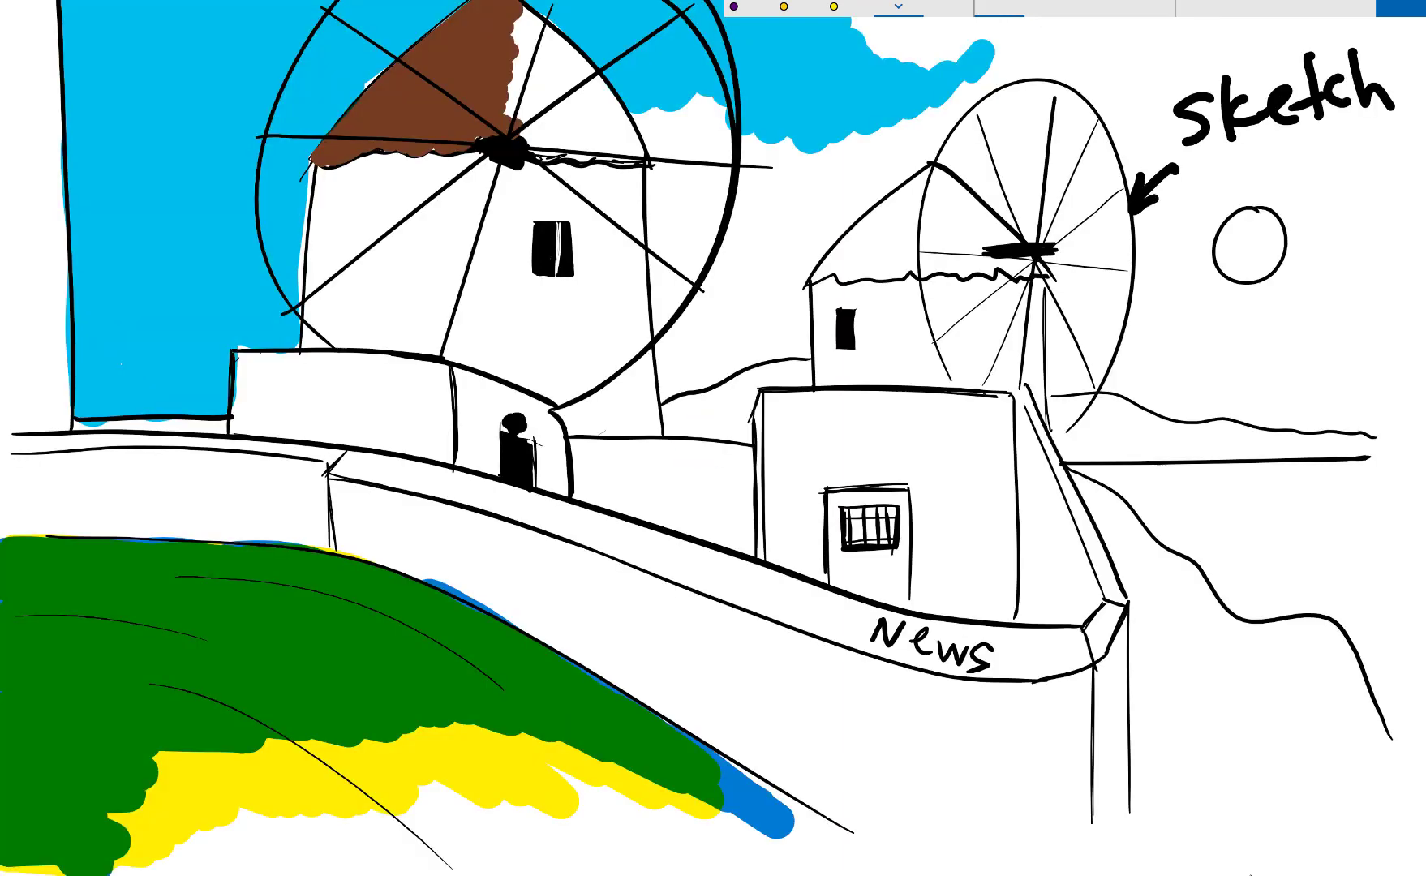
{"action": "left_click", "coordinate": [748, 8]}
{"action": "mouse_move", "coordinate": [708, 283]}
{"action": "left_mouse_down"}
{"action": "mouse_move", "coordinate": [663, 357]}
{"action": "mouse_move", "coordinate": [659, 333]}
{"action": "mouse_move", "coordinate": [669, 383]}
{"action": "mouse_move", "coordinate": [664, 361]}
{"action": "left_mouse_up"}
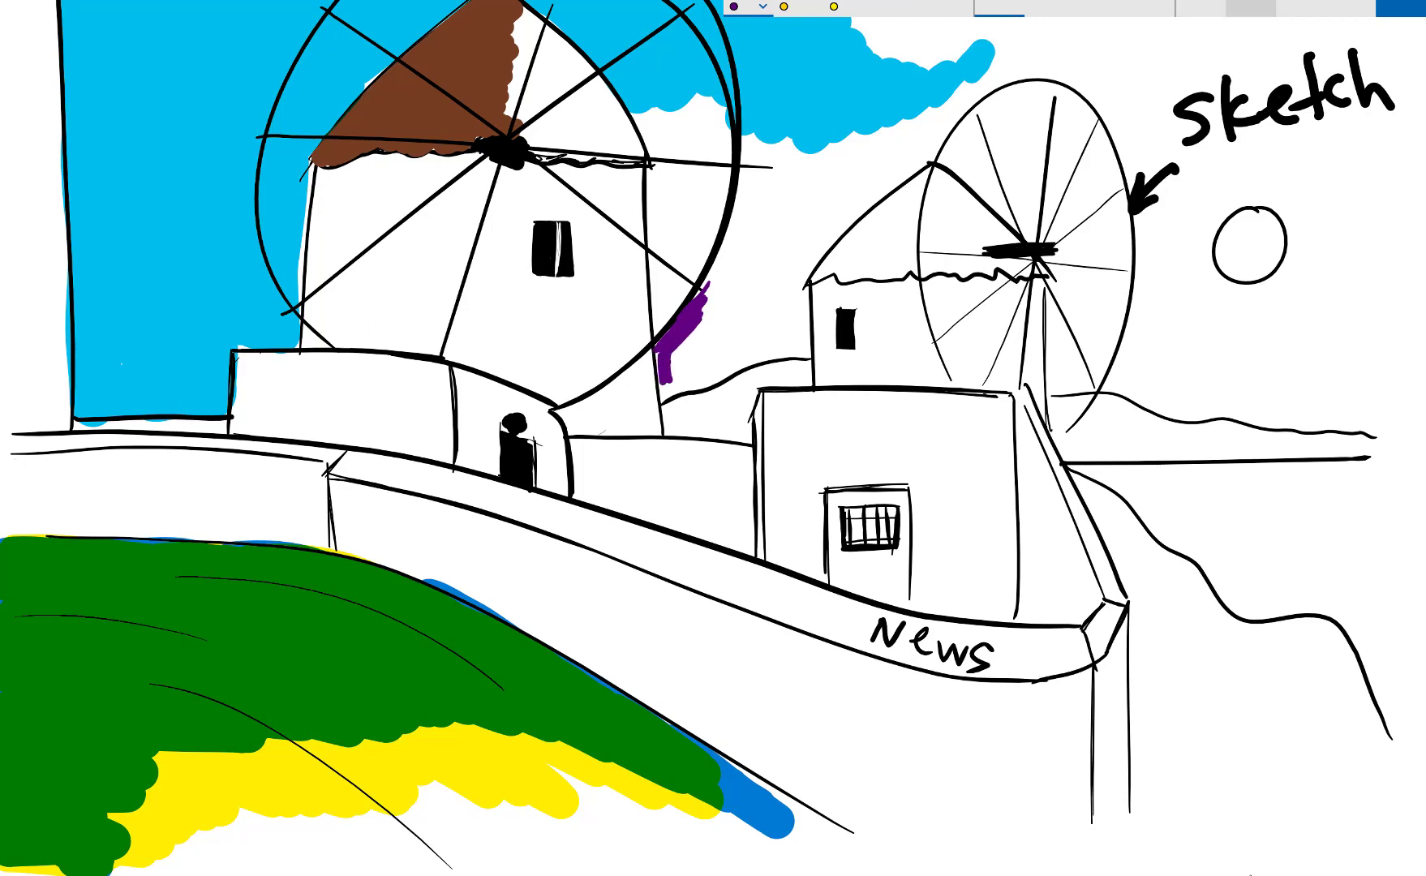
Step: Clear the Sketchpad canvas and draw a slanted purple oval with an arrow pointing at its upper right
{"action": "left_click", "coordinate": [1301, 8]}
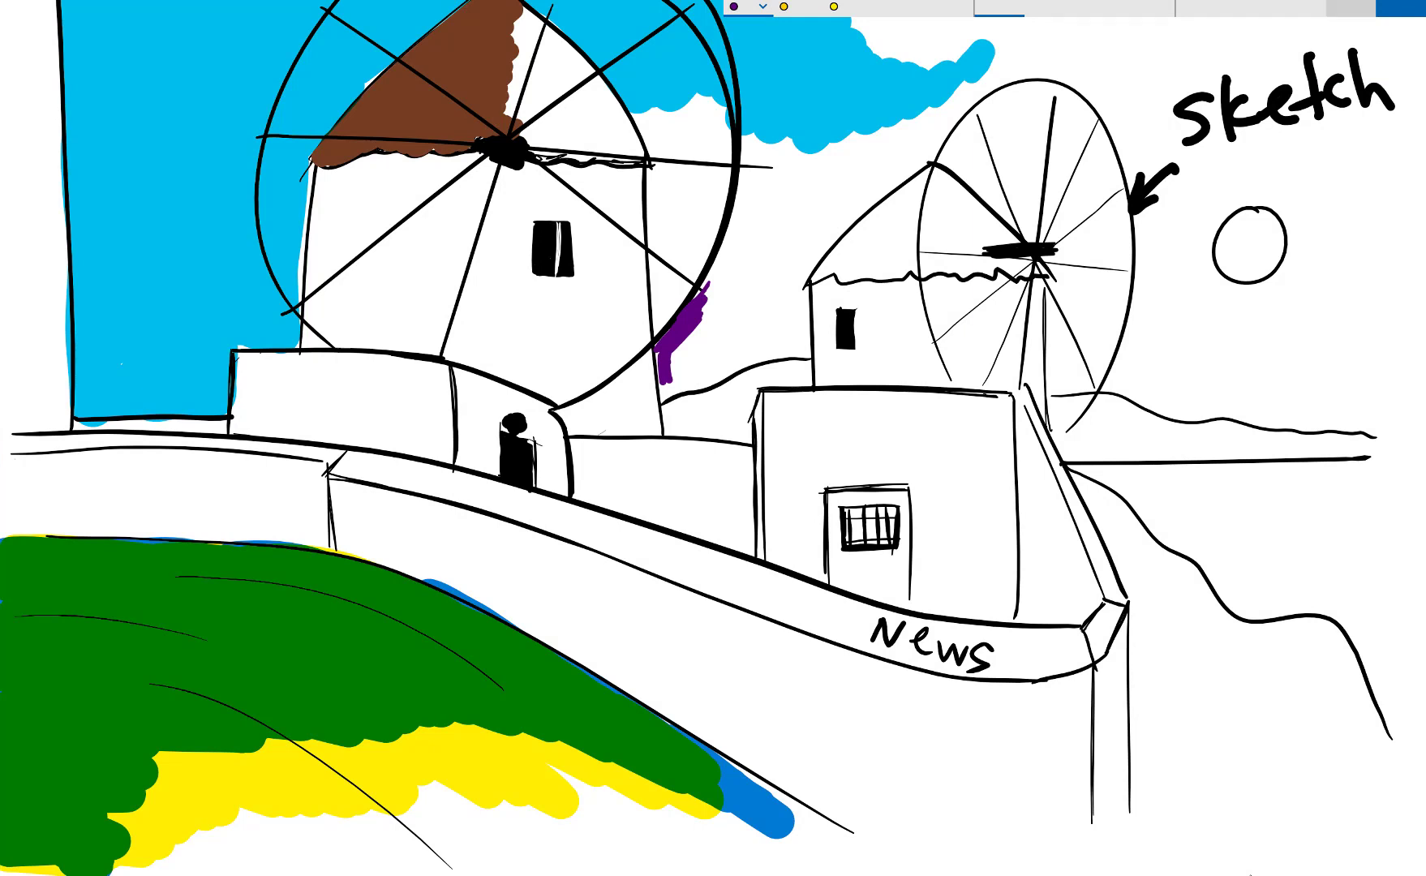
{"action": "mouse_move", "coordinate": [498, 188]}
{"action": "left_mouse_down"}
{"action": "mouse_move", "coordinate": [510, 296]}
{"action": "mouse_move", "coordinate": [450, 229]}
{"action": "left_mouse_up"}
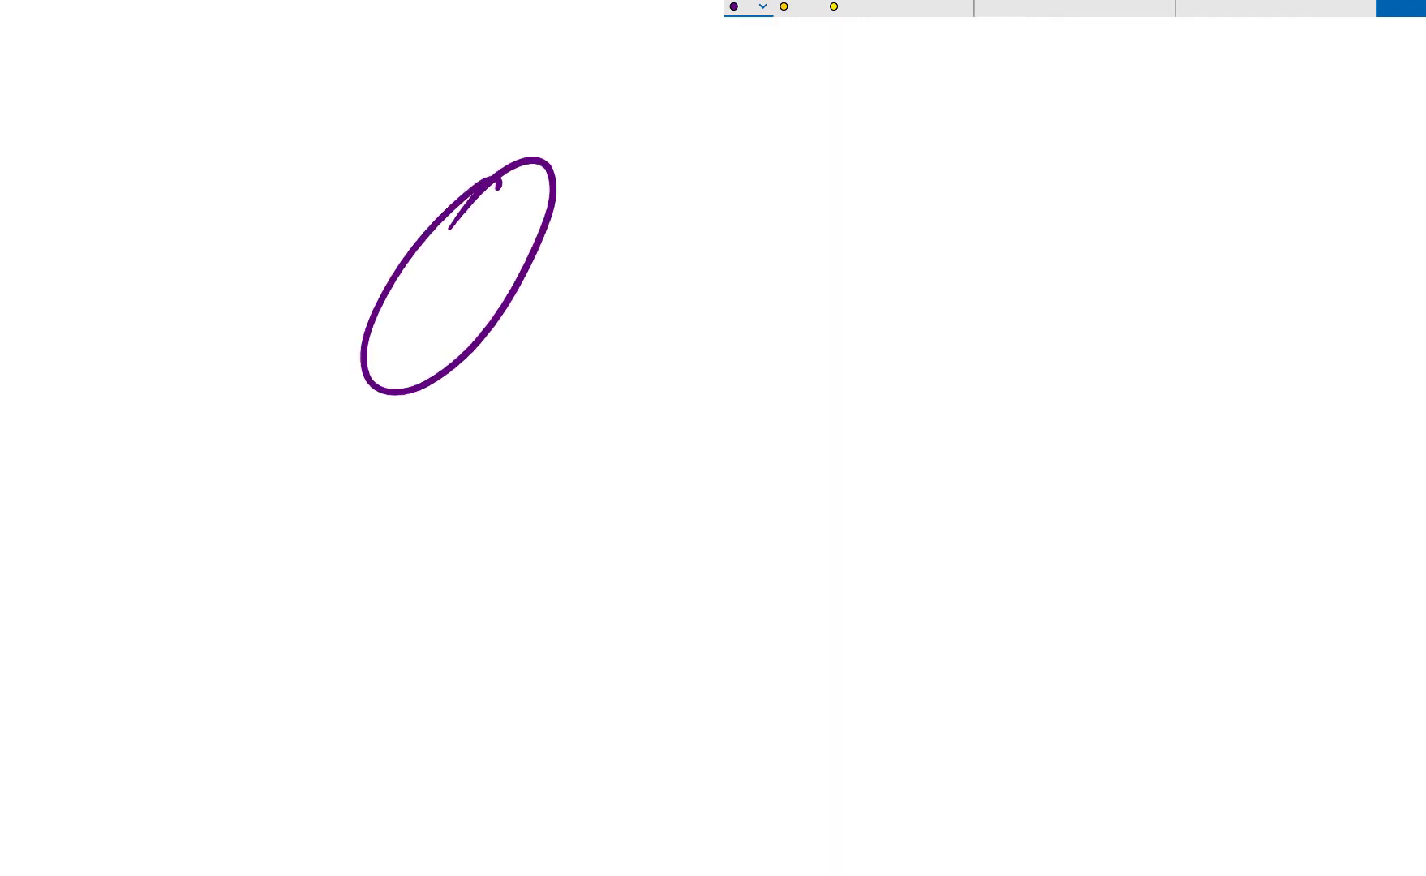
{"action": "mouse_move", "coordinate": [697, 120]}
{"action": "left_mouse_down"}
{"action": "mouse_move", "coordinate": [553, 170]}
{"action": "mouse_move", "coordinate": [607, 158]}
{"action": "left_mouse_up"}
Step: Draw a yellow pencil arrow pointing to the purple oval, and a partly filled yellow highlighter oval beside it
{"action": "left_click", "coordinate": [799, 8]}
{"action": "mouse_move", "coordinate": [792, 164]}
{"action": "left_mouse_down"}
{"action": "mouse_move", "coordinate": [552, 238]}
{"action": "mouse_move", "coordinate": [607, 240]}
{"action": "left_mouse_up"}
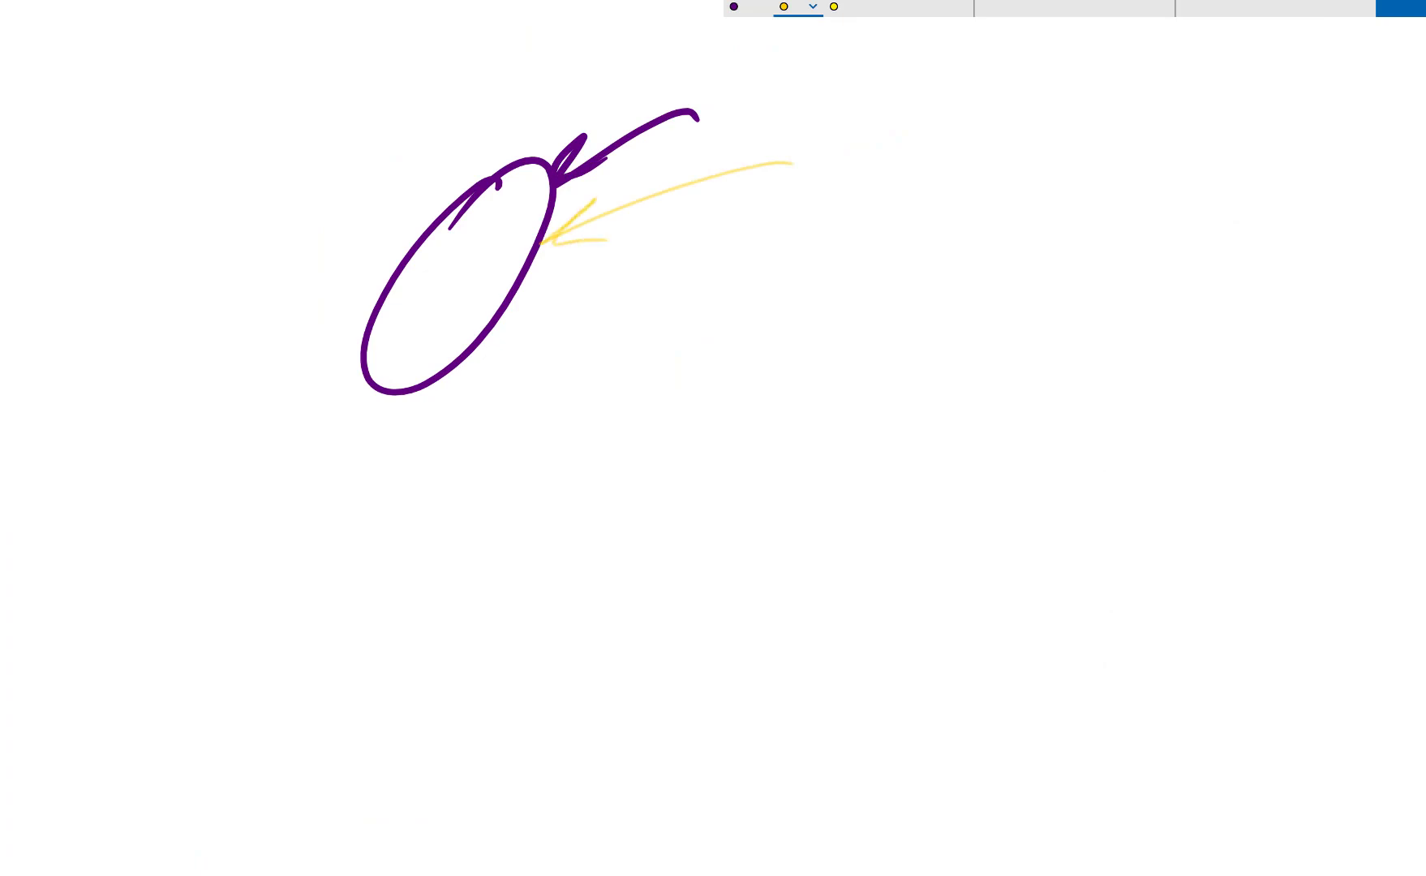
{"action": "left_click", "coordinate": [834, 7]}
{"action": "mouse_move", "coordinate": [847, 172]}
{"action": "left_mouse_down"}
{"action": "mouse_move", "coordinate": [866, 167]}
{"action": "mouse_move", "coordinate": [736, 237]}
{"action": "left_mouse_up"}
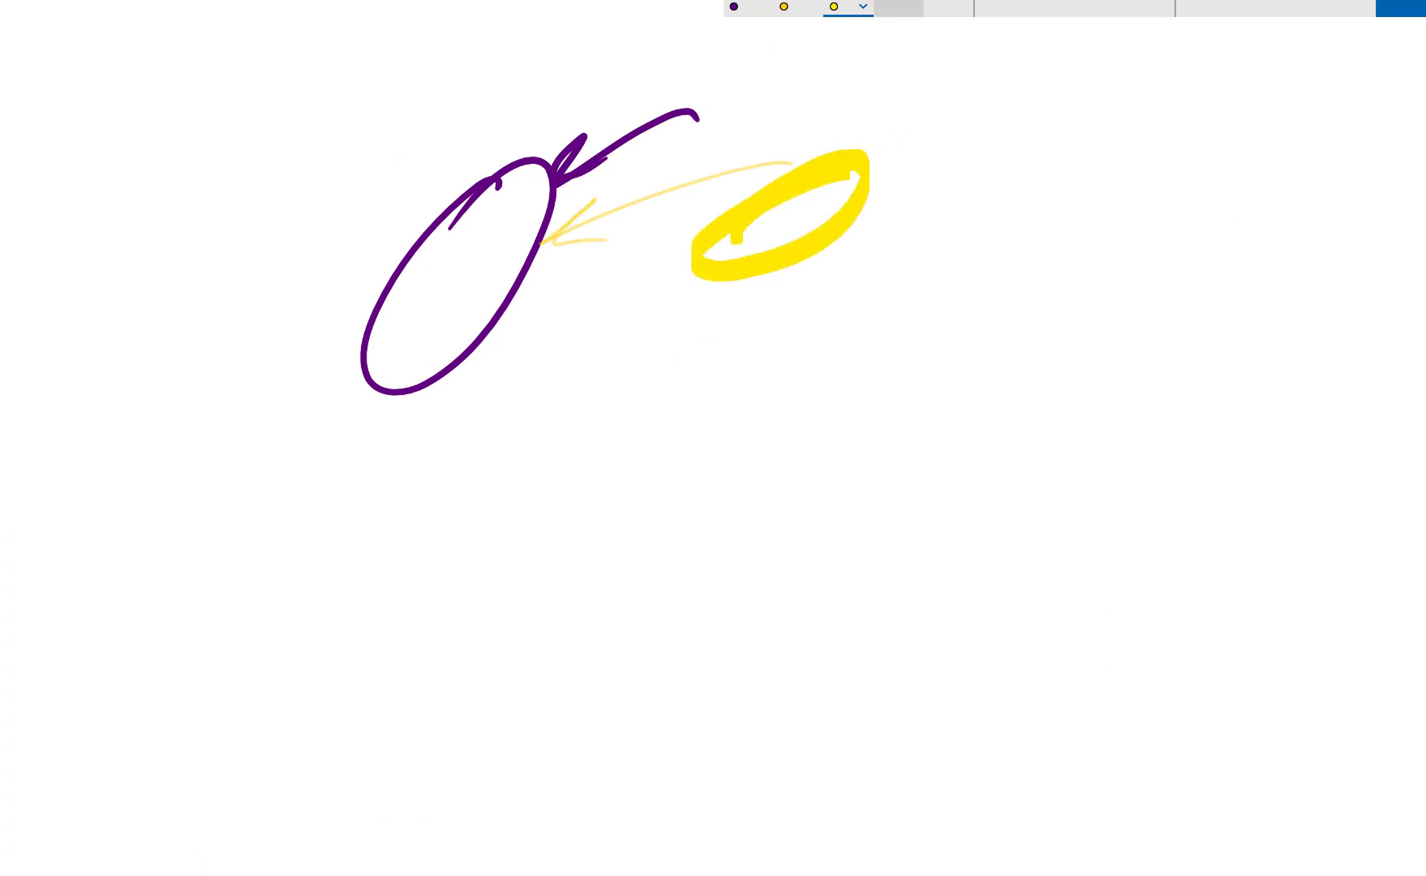
{"action": "left_click_drag", "start_coordinate": [847, 180], "coordinate": [756, 247]}
Step: Show the ruler, adjust its position slightly and draw a long diagonal purple line along its upper edge
{"action": "left_click", "coordinate": [948, 7]}
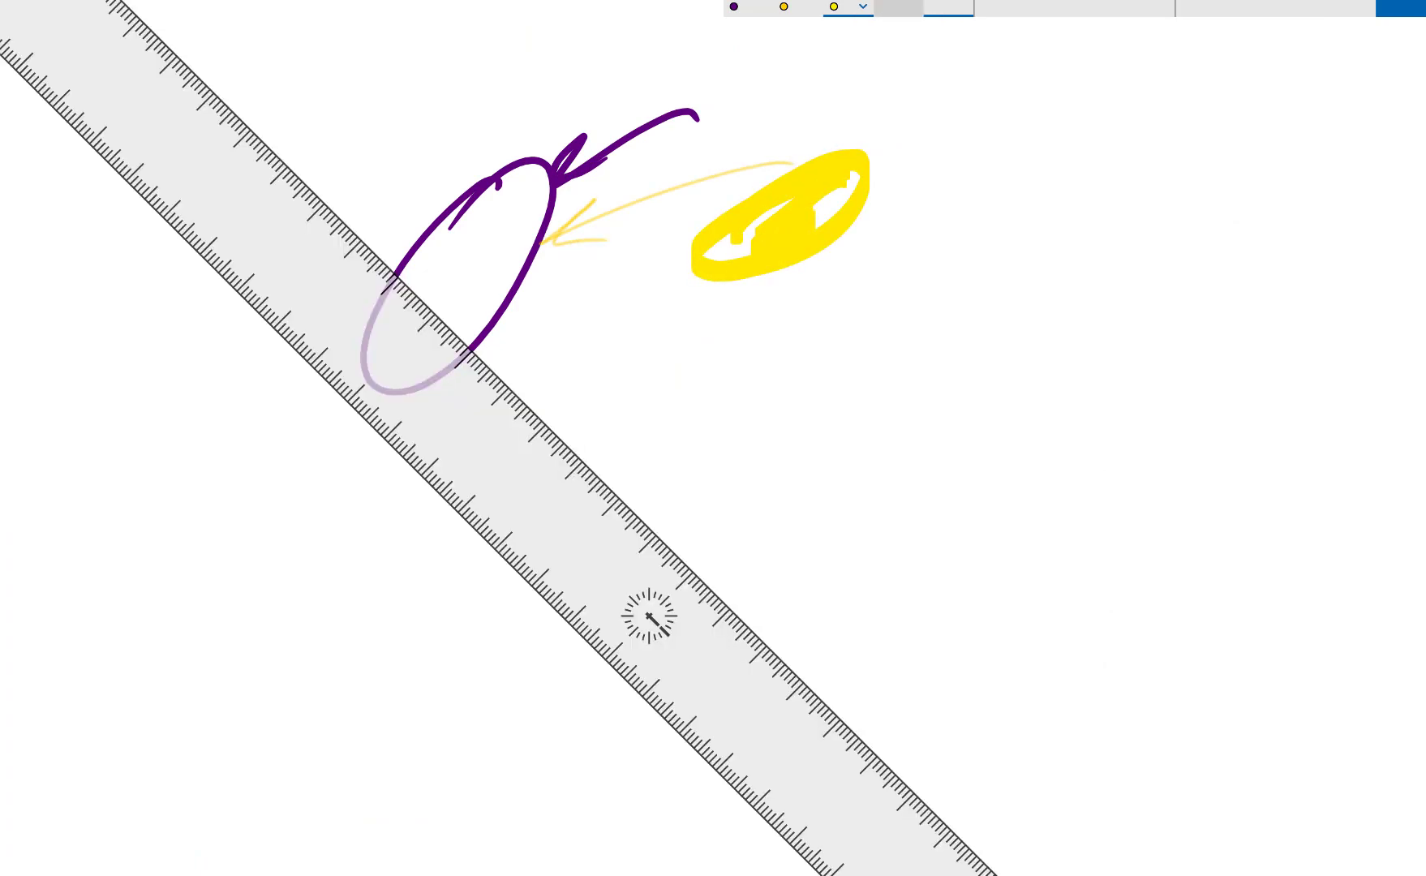
{"action": "mouse_move", "coordinate": [649, 615]}
{"action": "left_mouse_down"}
{"action": "mouse_move", "coordinate": [708, 548]}
{"action": "mouse_move", "coordinate": [655, 605]}
{"action": "left_mouse_up"}
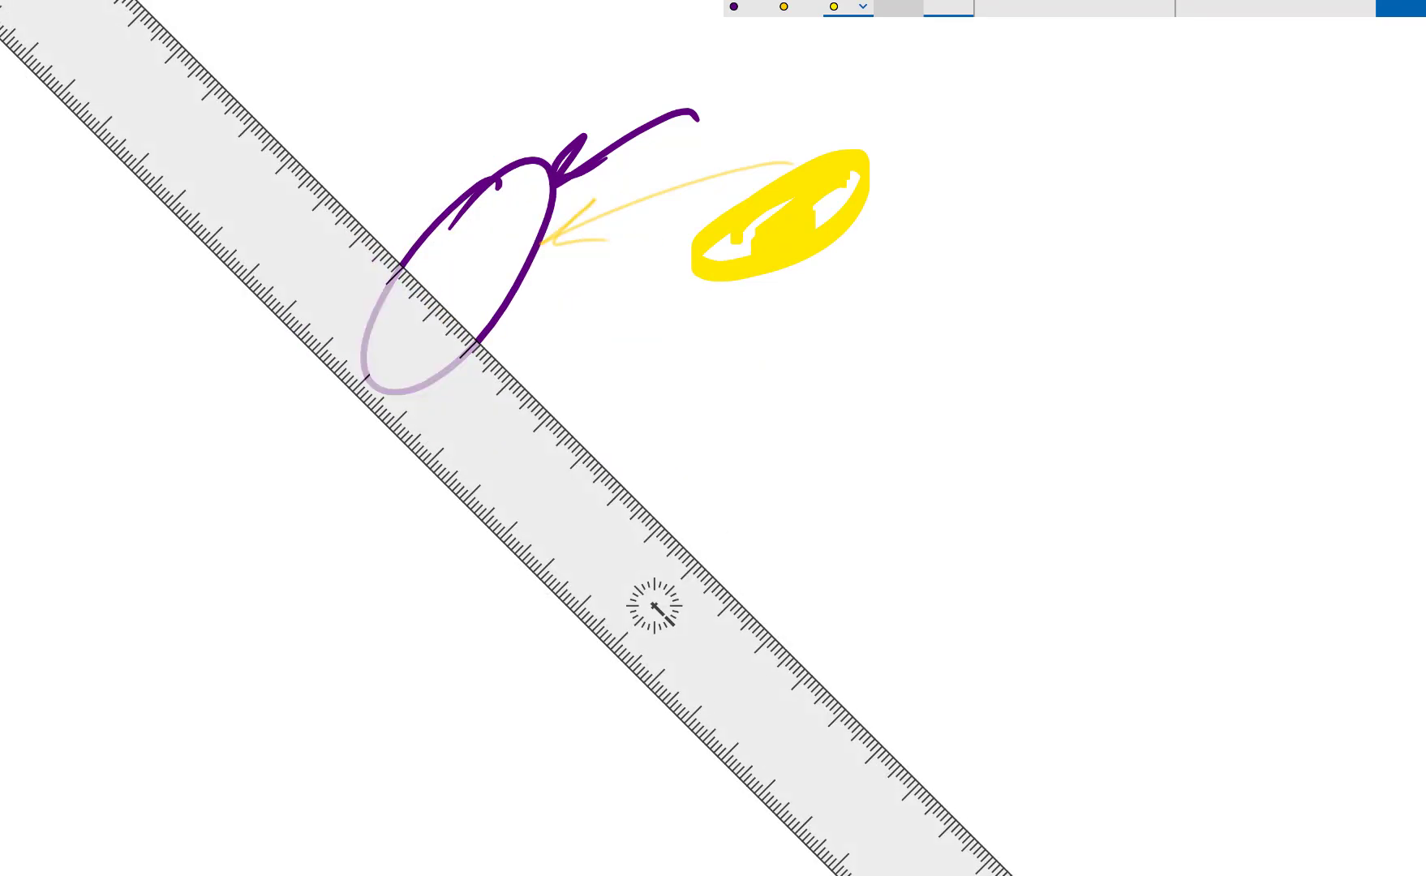
{"action": "left_click", "coordinate": [745, 7]}
{"action": "left_click_drag", "start_coordinate": [425, 285], "coordinate": [934, 793]}
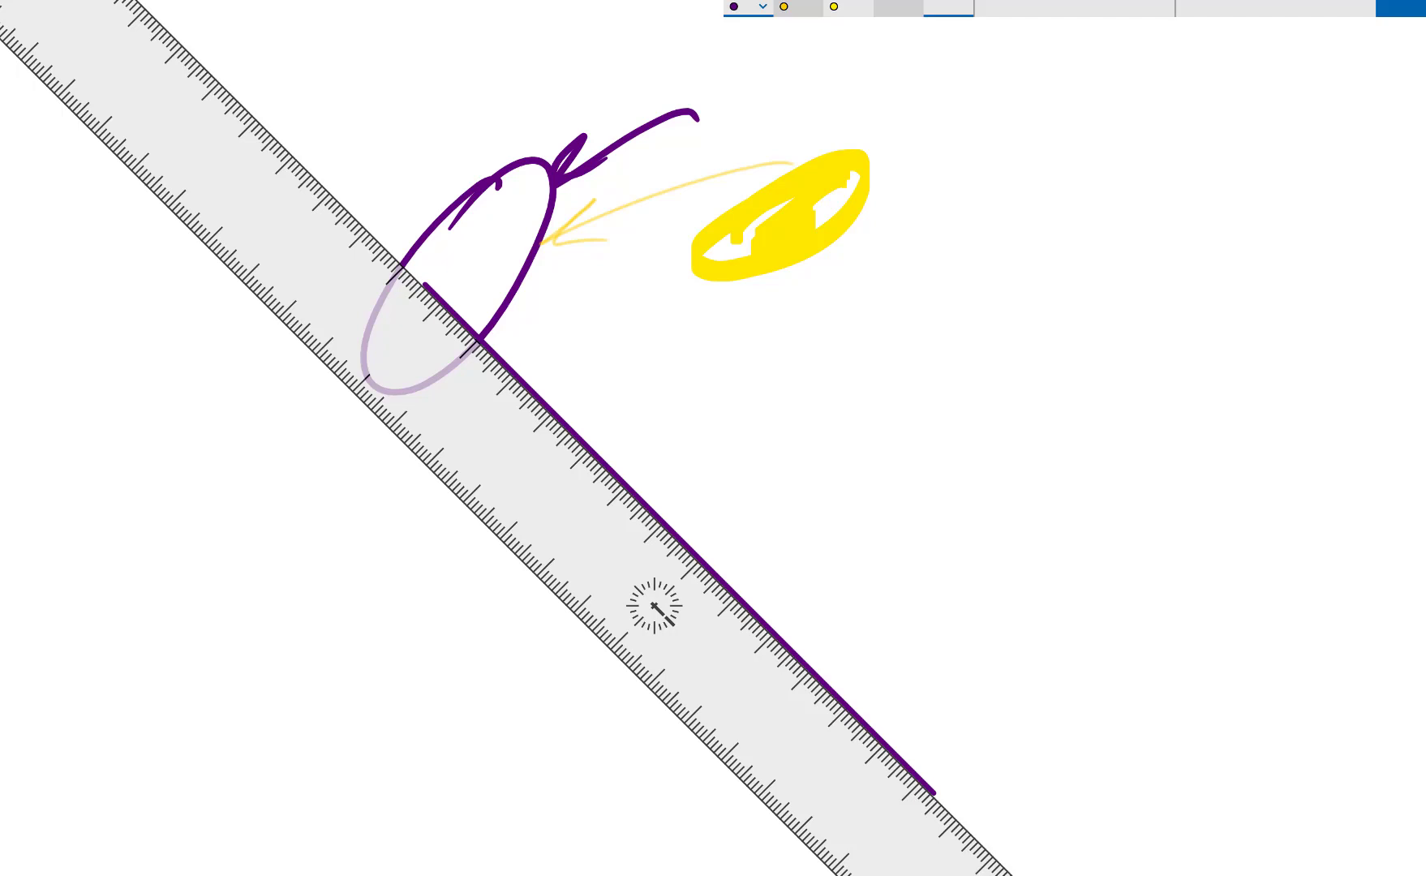
Step: Draw and undo a freehand purple stroke below the yellow oval, and open the sketch's PNG save dialog without saving
{"action": "mouse_move", "coordinate": [670, 307]}
{"action": "left_mouse_down"}
{"action": "mouse_move", "coordinate": [933, 363]}
{"action": "mouse_move", "coordinate": [917, 382]}
{"action": "left_mouse_up"}
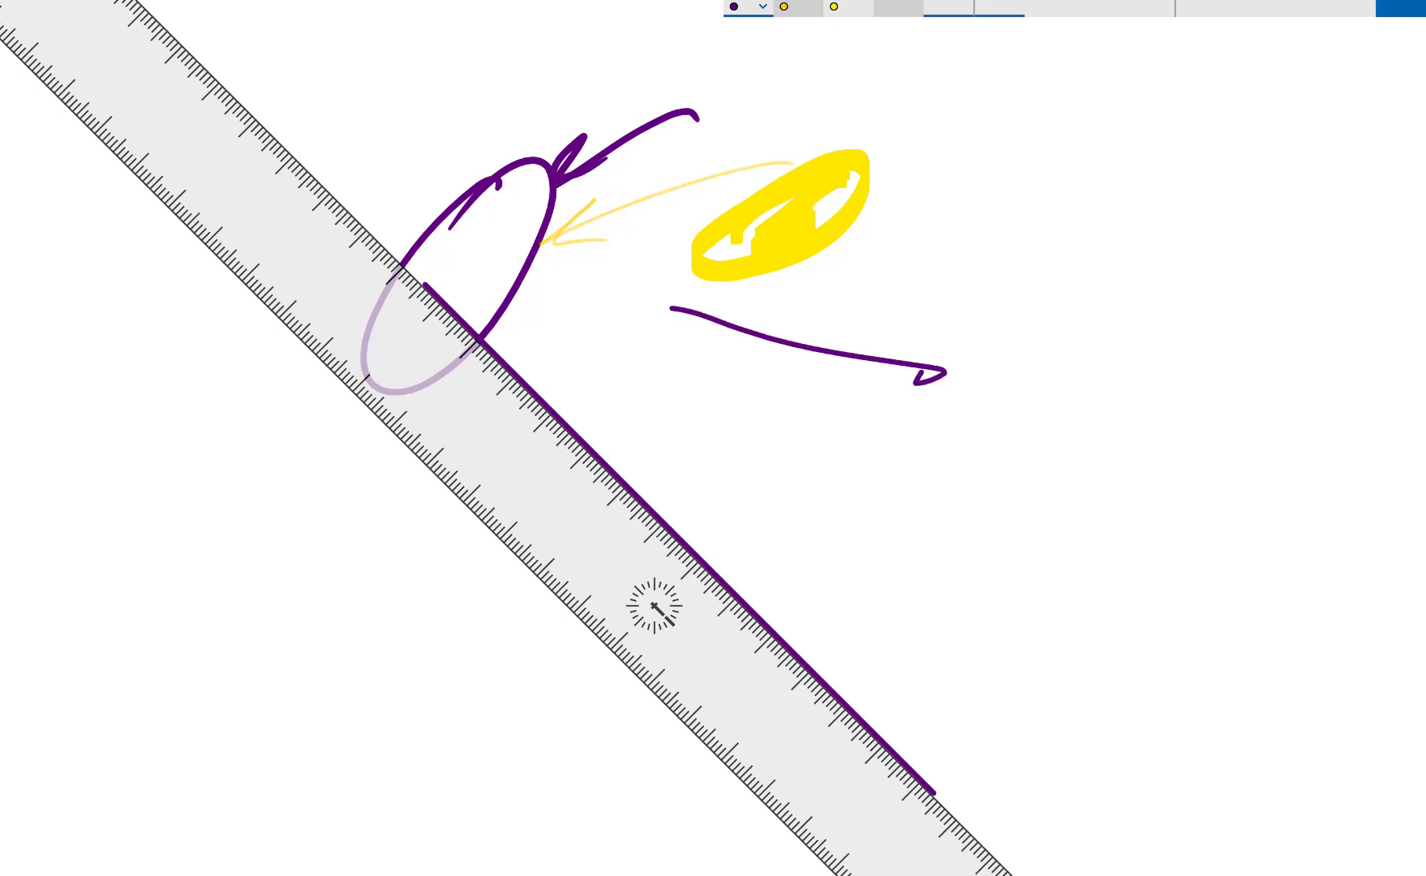
{"action": "left_click", "coordinate": [1051, 8]}
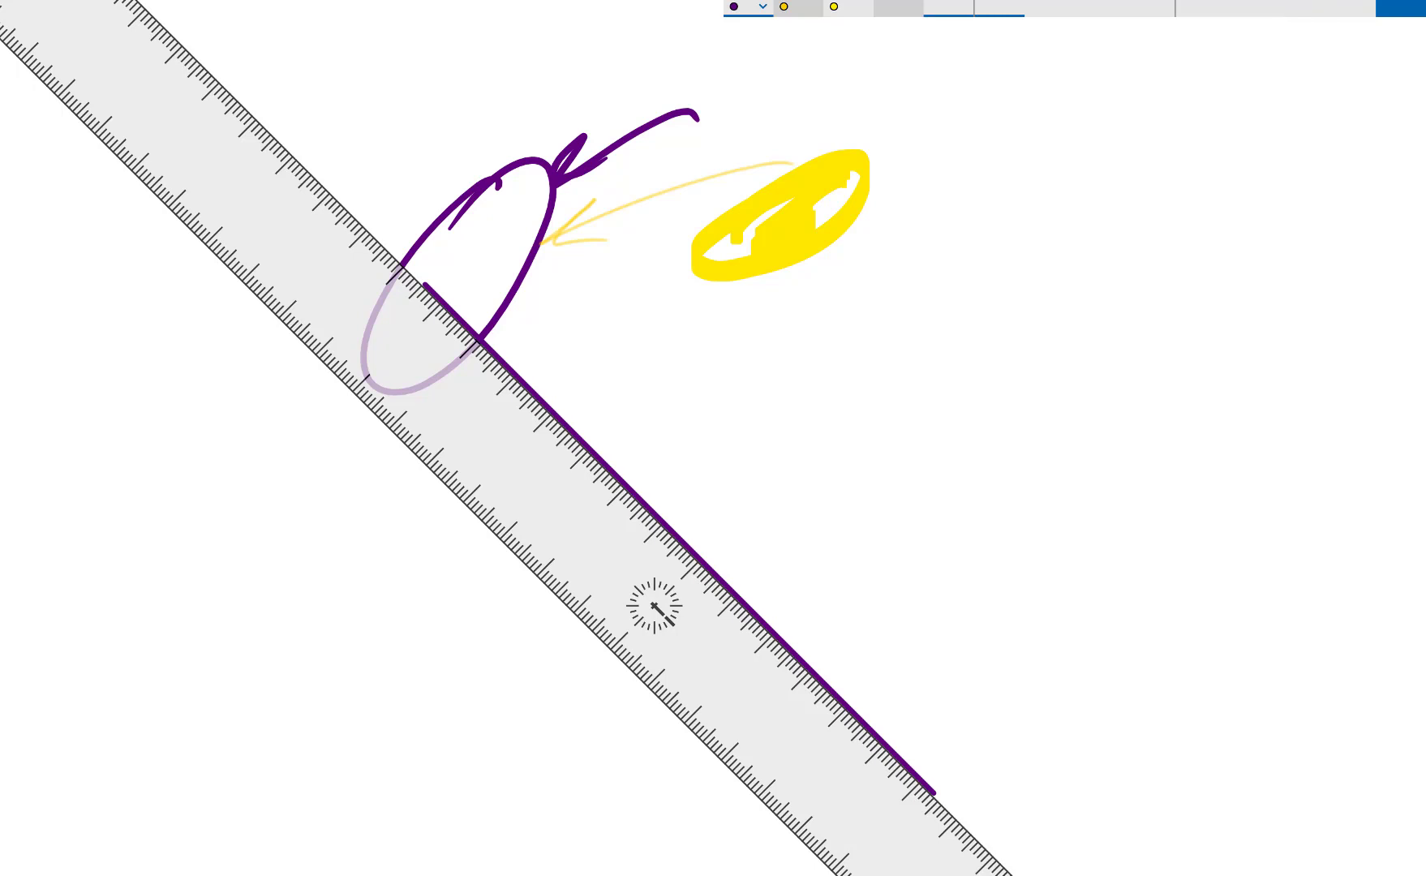
{"action": "left_click", "coordinate": [1251, 8]}
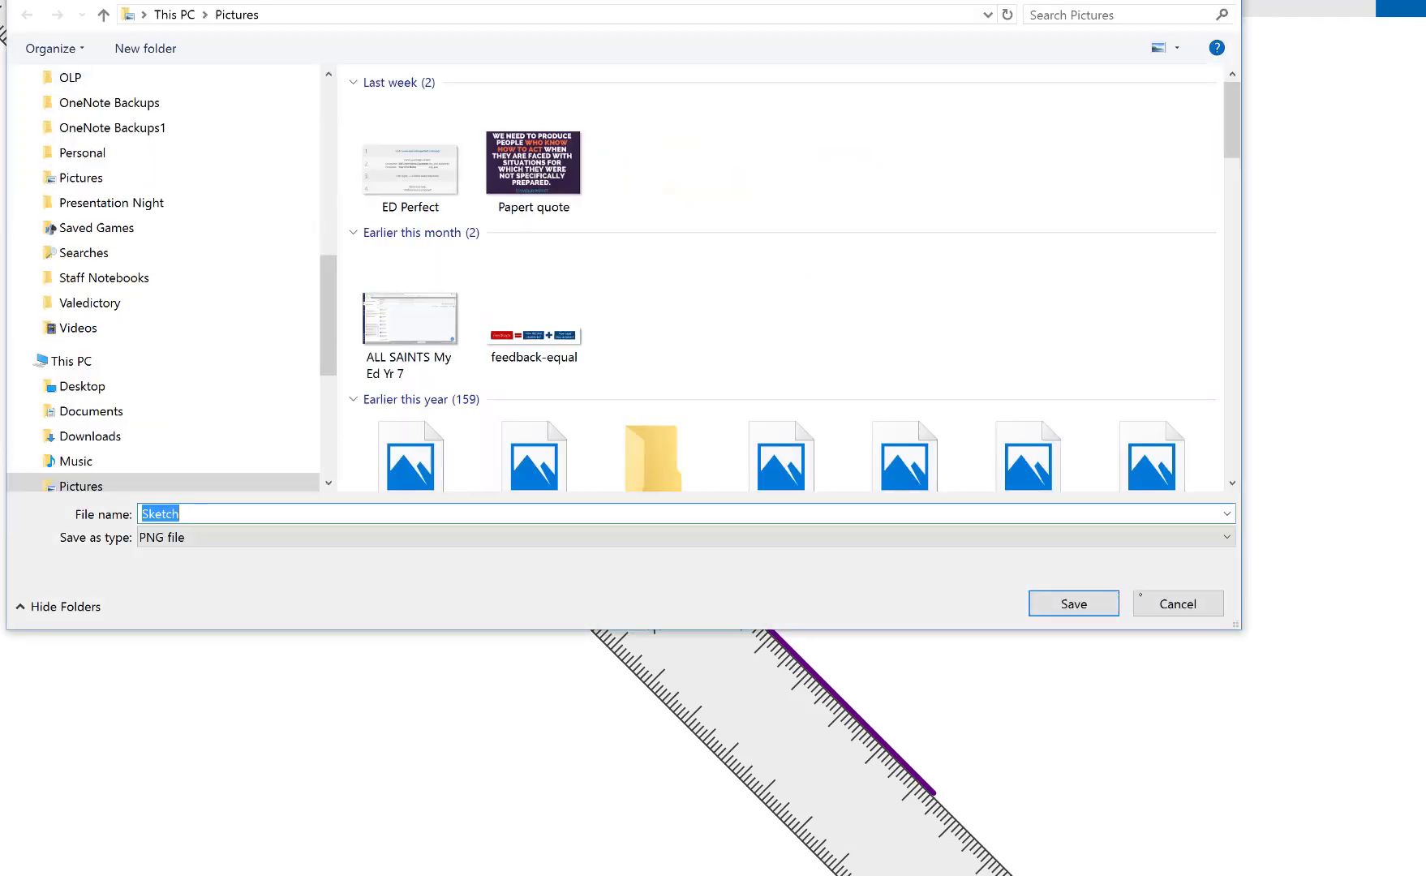
{"action": "left_click", "coordinate": [1188, 605]}
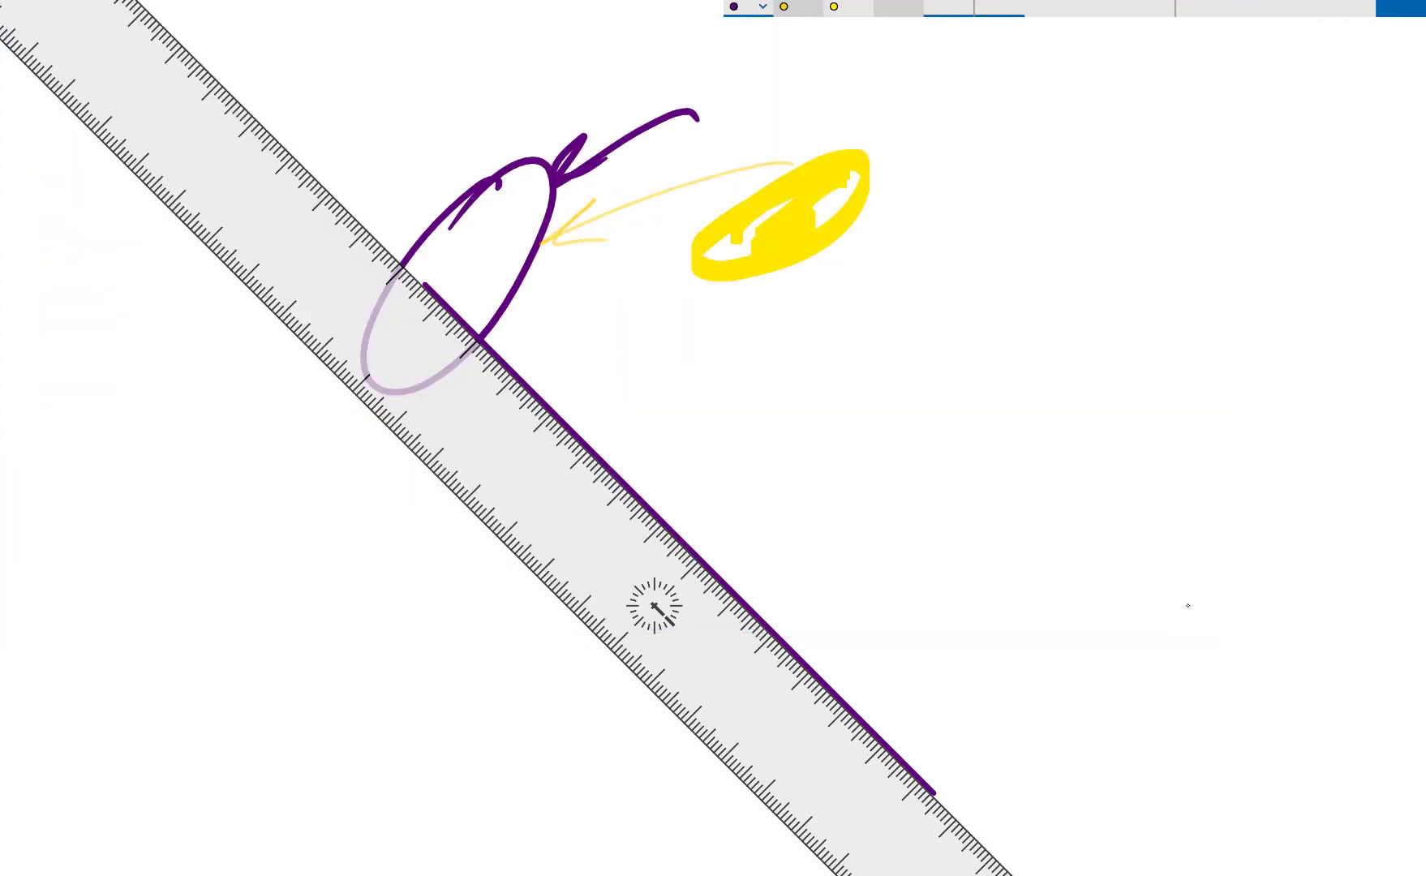
Step: Start a screen sketch of the desktop, circle the sticky note's text in purple with two arrows pointing to it, and close the sketch
{"action": "key", "text": "Escape"}
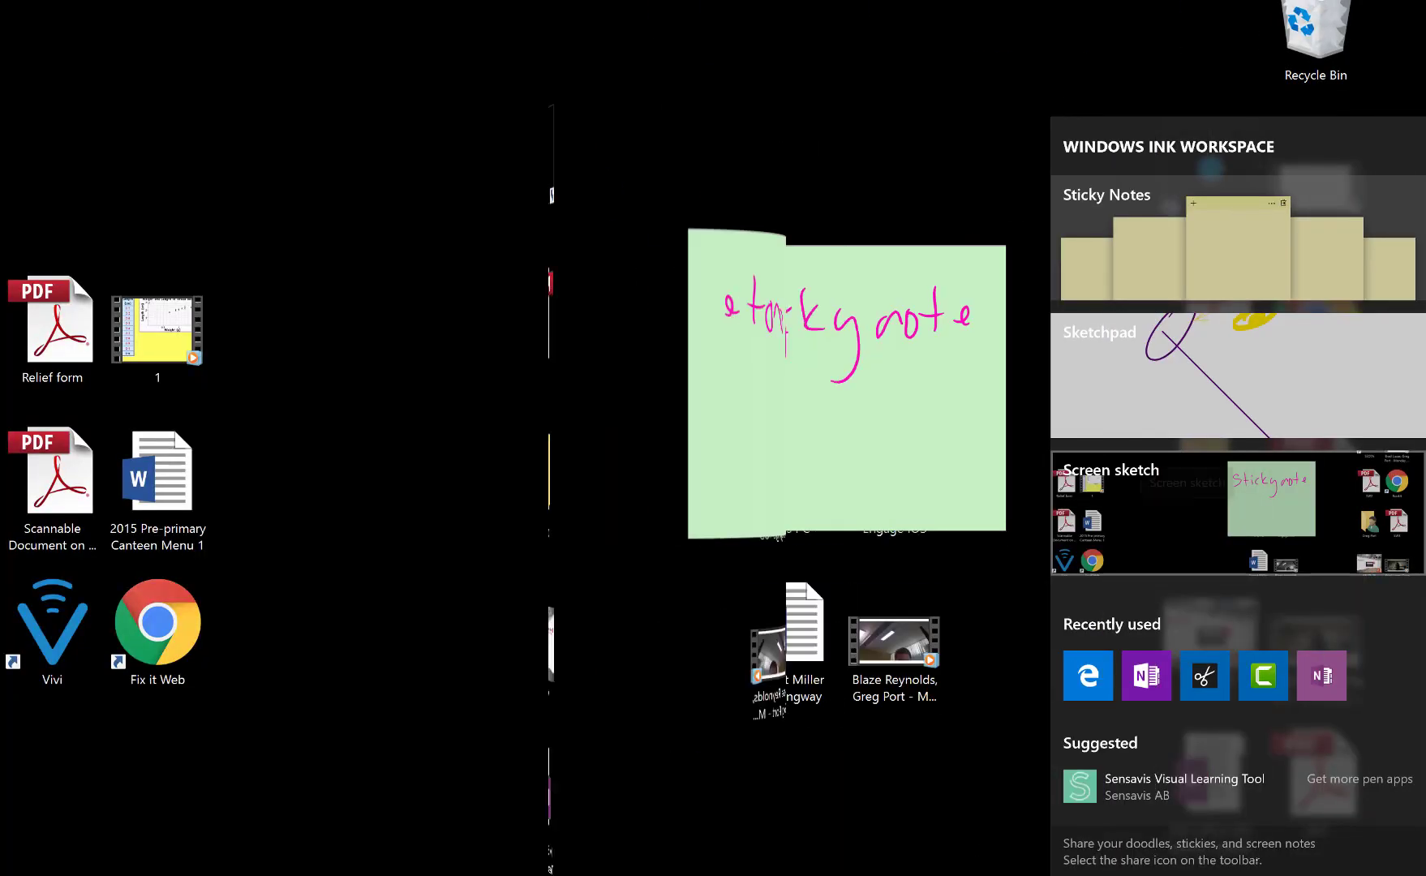
{"action": "left_click", "coordinate": [1238, 516]}
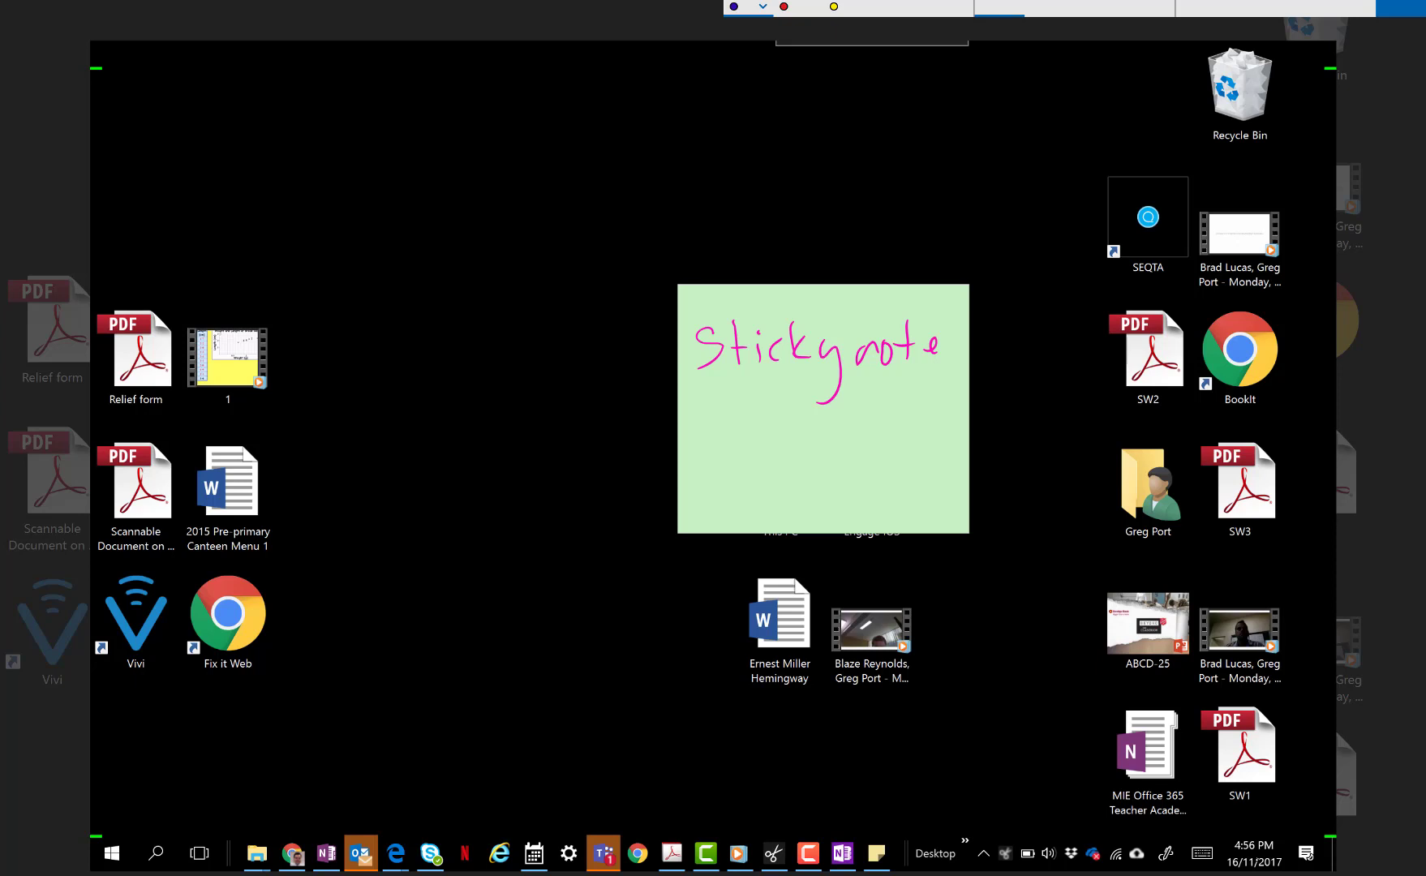
{"action": "mouse_move", "coordinate": [819, 284]}
{"action": "left_mouse_down"}
{"action": "mouse_move", "coordinate": [714, 425]}
{"action": "mouse_move", "coordinate": [812, 274]}
{"action": "left_mouse_up"}
{"action": "mouse_move", "coordinate": [1042, 280]}
{"action": "left_mouse_down"}
{"action": "mouse_move", "coordinate": [913, 307]}
{"action": "mouse_move", "coordinate": [947, 313]}
{"action": "left_mouse_up"}
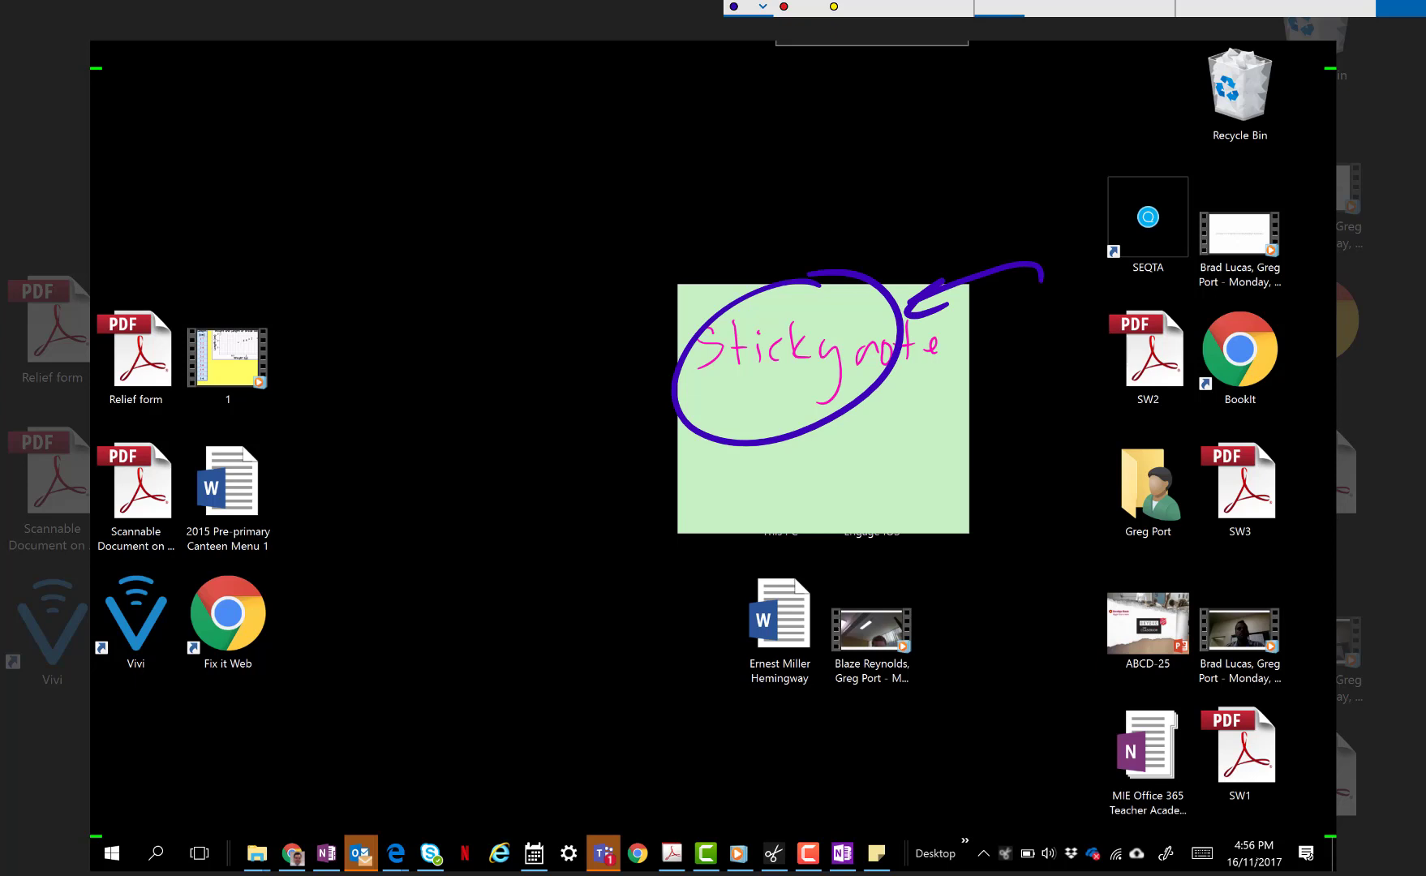
{"action": "left_click_drag", "start_coordinate": [720, 585], "coordinate": [696, 489]}
{"action": "left_click_drag", "start_coordinate": [751, 443], "coordinate": [765, 495]}
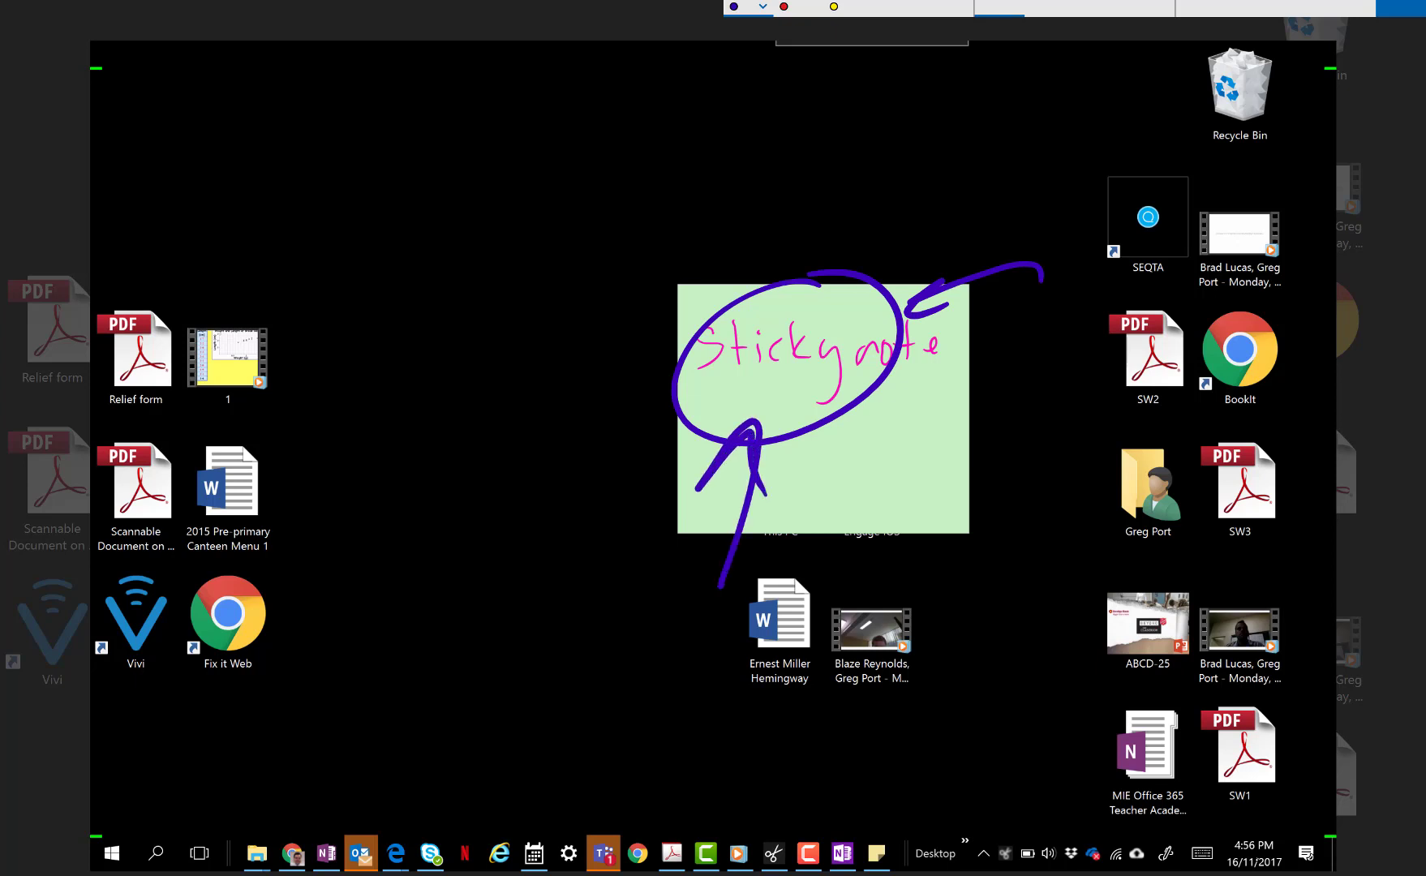
{"action": "left_click", "coordinate": [1400, 8]}
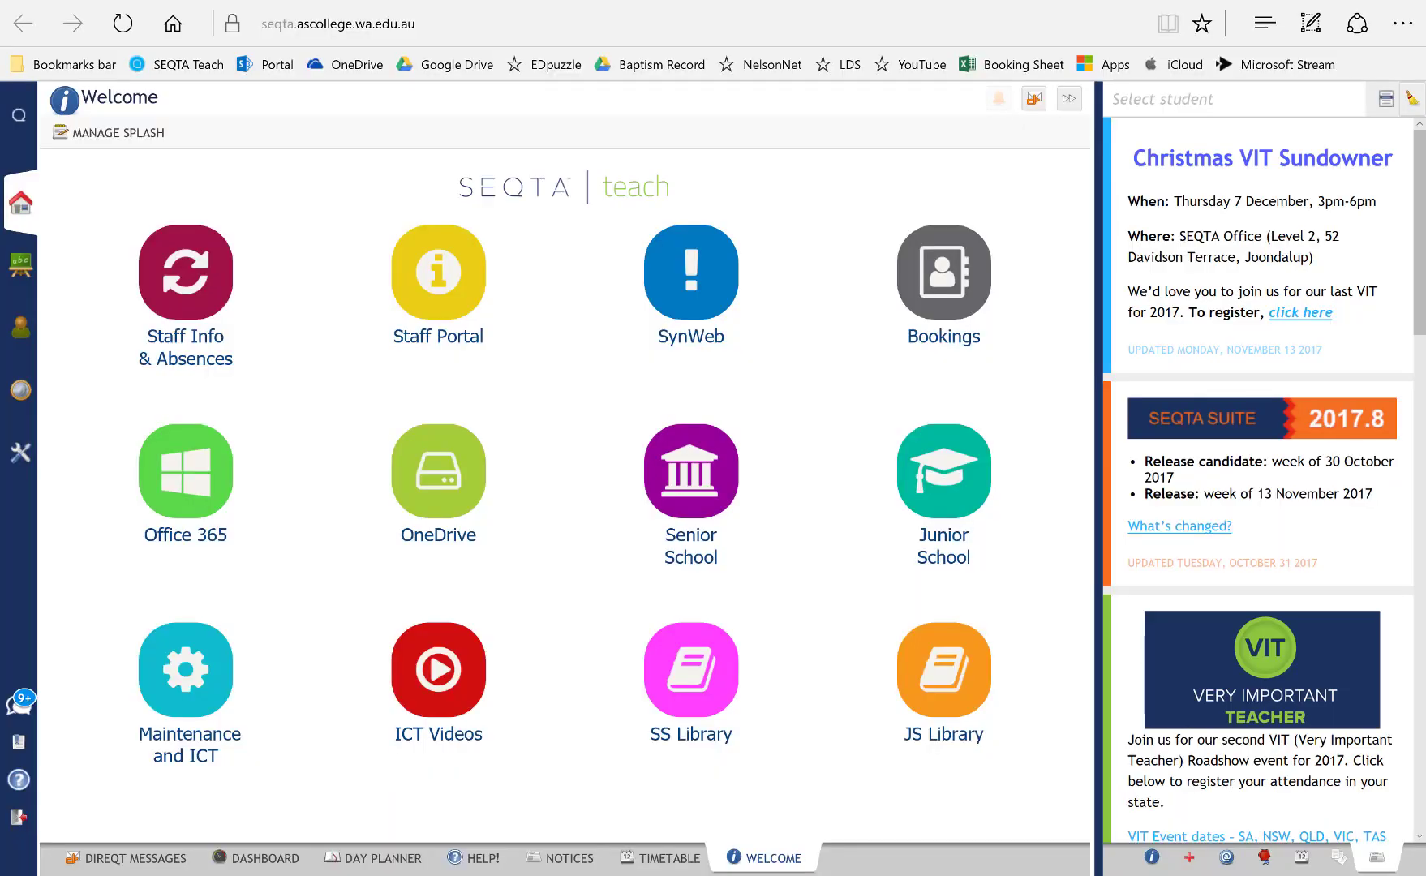
Step: Start a screen sketch of the SEQTA Welcome page and use the red pencil to circle SynWeb and draw an arrow to it
{"action": "left_click", "coordinate": [1233, 875]}
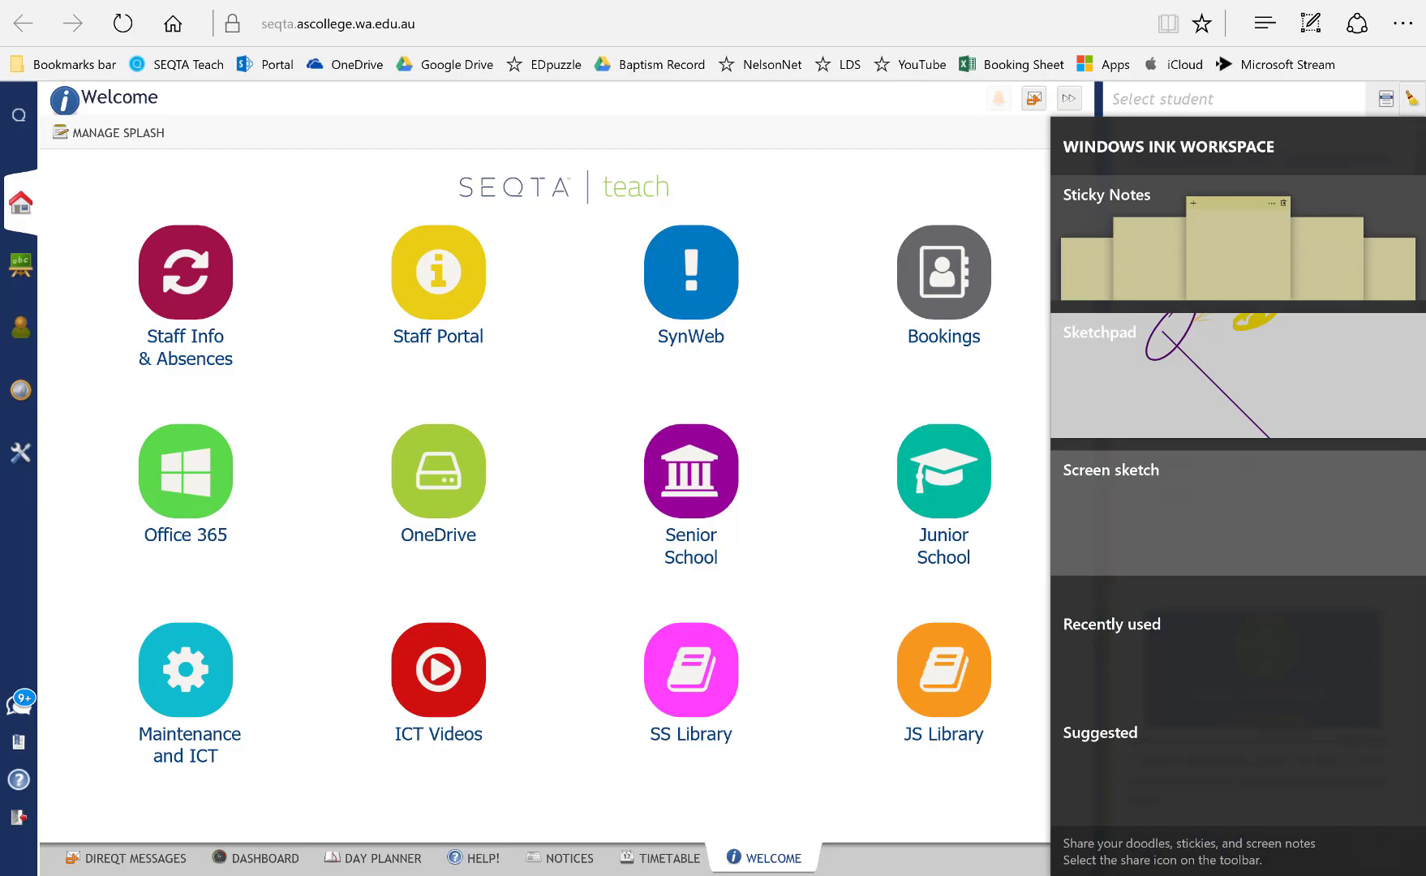
{"action": "left_click", "coordinate": [1232, 875]}
{"action": "left_click", "coordinate": [1233, 875]}
{"action": "left_click", "coordinate": [1233, 875]}
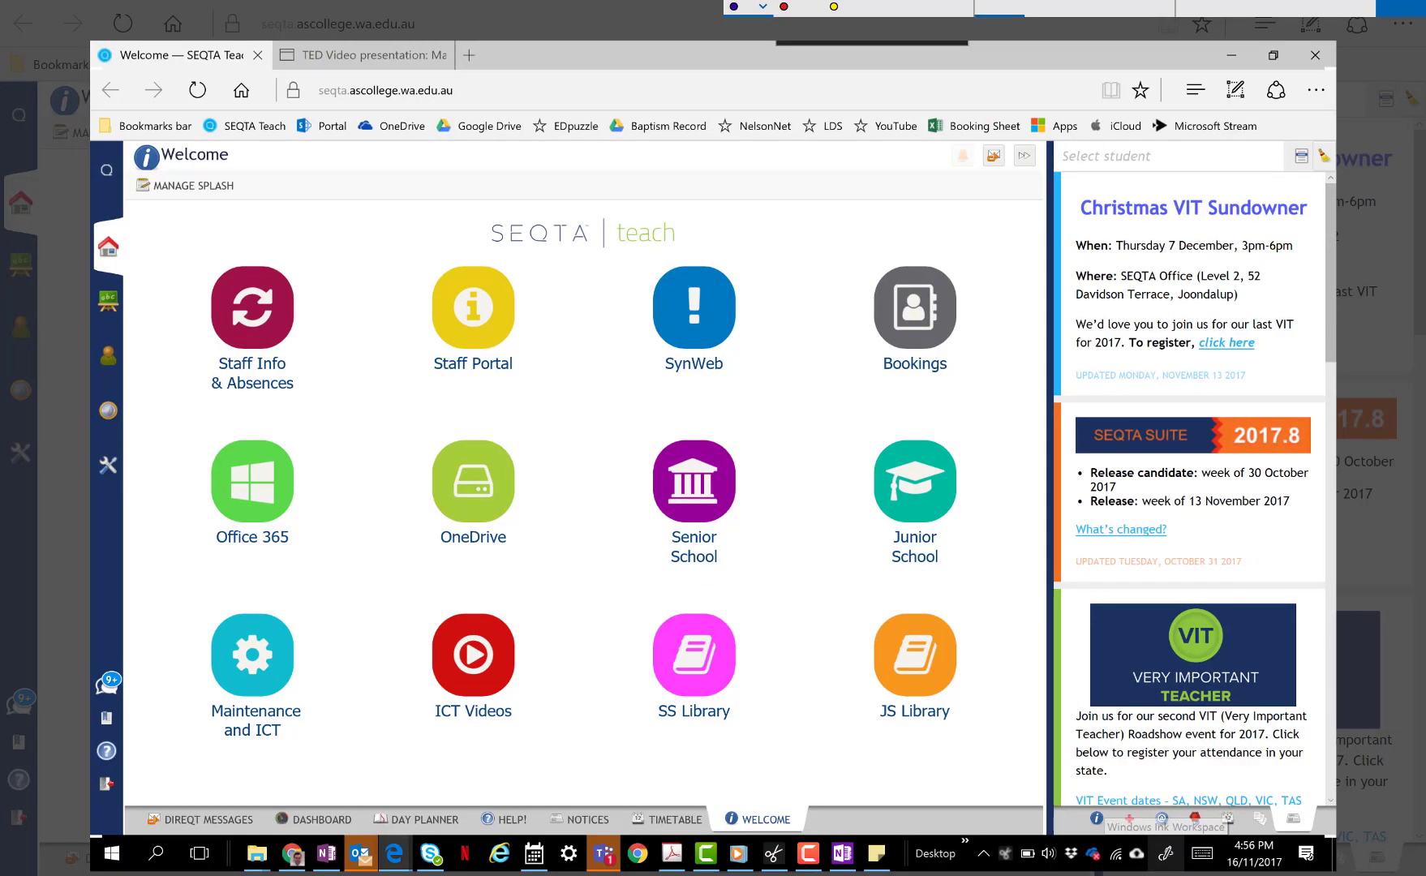
{"action": "left_click", "coordinate": [784, 6]}
{"action": "mouse_move", "coordinate": [690, 241]}
{"action": "left_mouse_down"}
{"action": "mouse_move", "coordinate": [771, 370]}
{"action": "mouse_move", "coordinate": [682, 242]}
{"action": "left_mouse_up"}
{"action": "left_click_drag", "start_coordinate": [856, 215], "coordinate": [779, 267]}
{"action": "left_click_drag", "start_coordinate": [811, 252], "coordinate": [809, 271]}
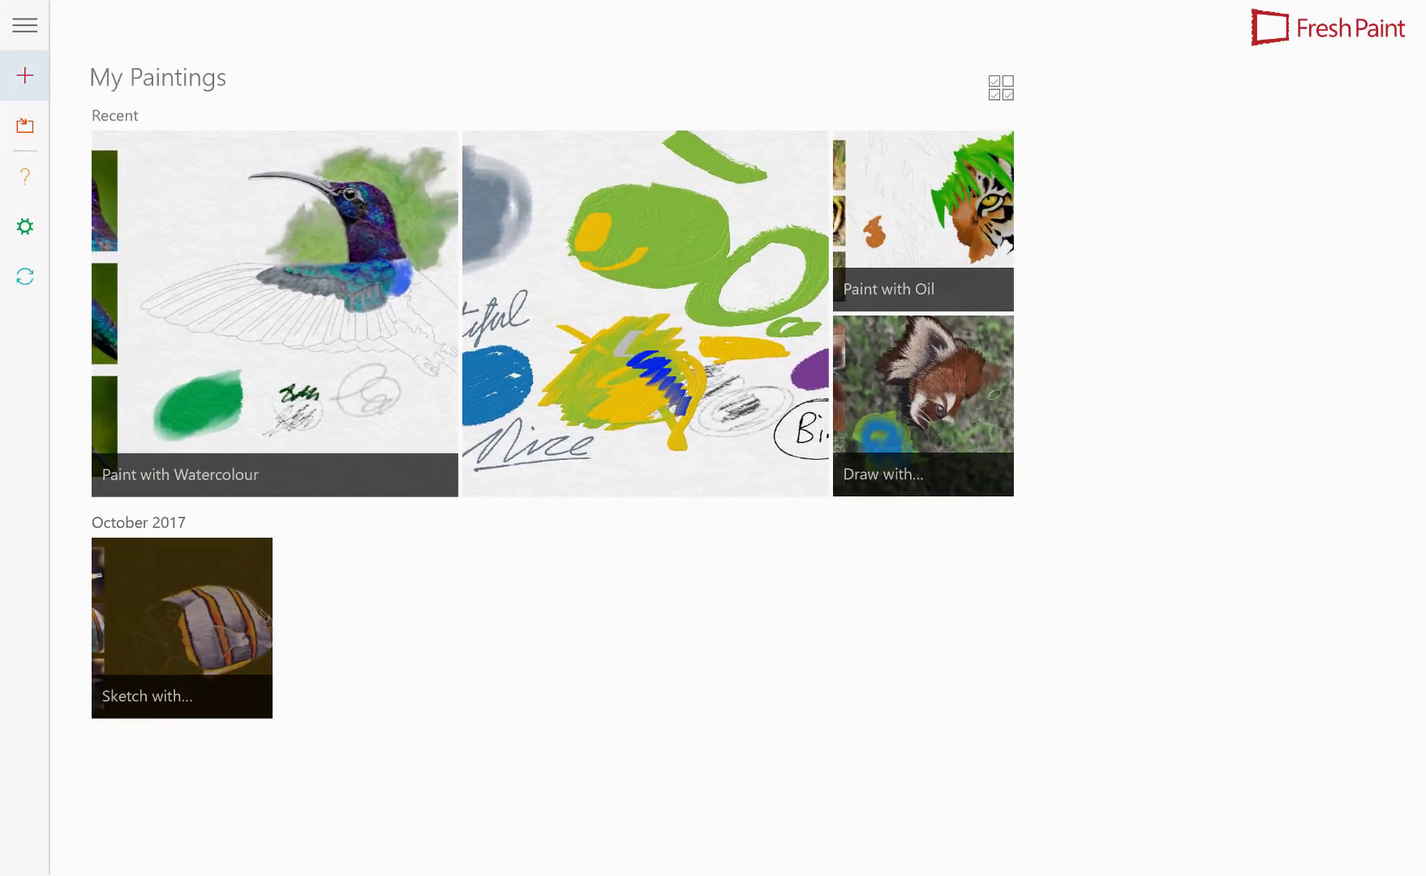
Step: In Fresh Paint, create a new painting on a fresh canvas and paint a partly filled blue oval in its upper part
{"action": "left_click", "coordinate": [25, 75]}
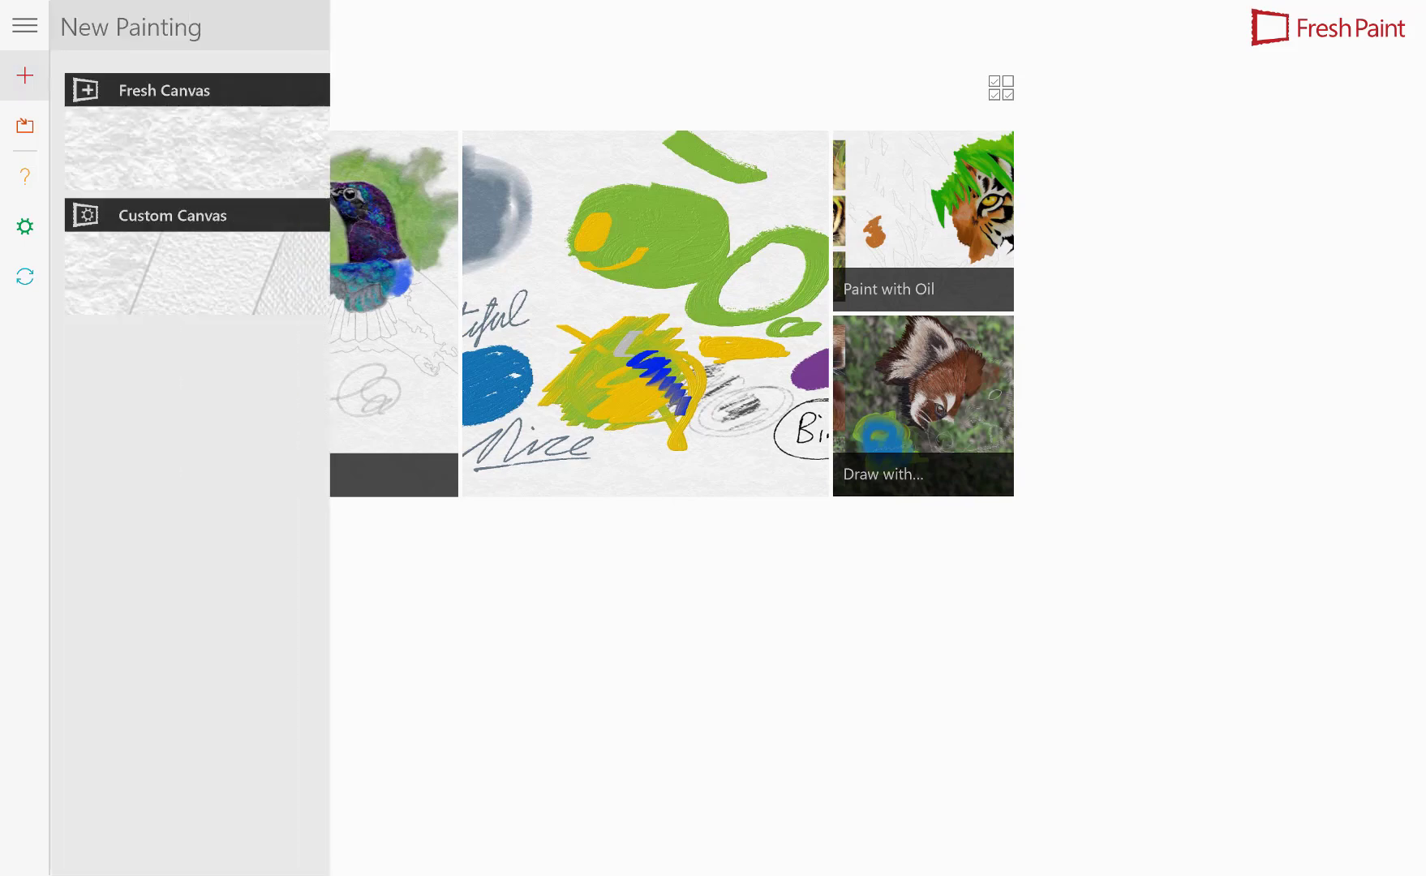
{"action": "left_click", "coordinate": [313, 154]}
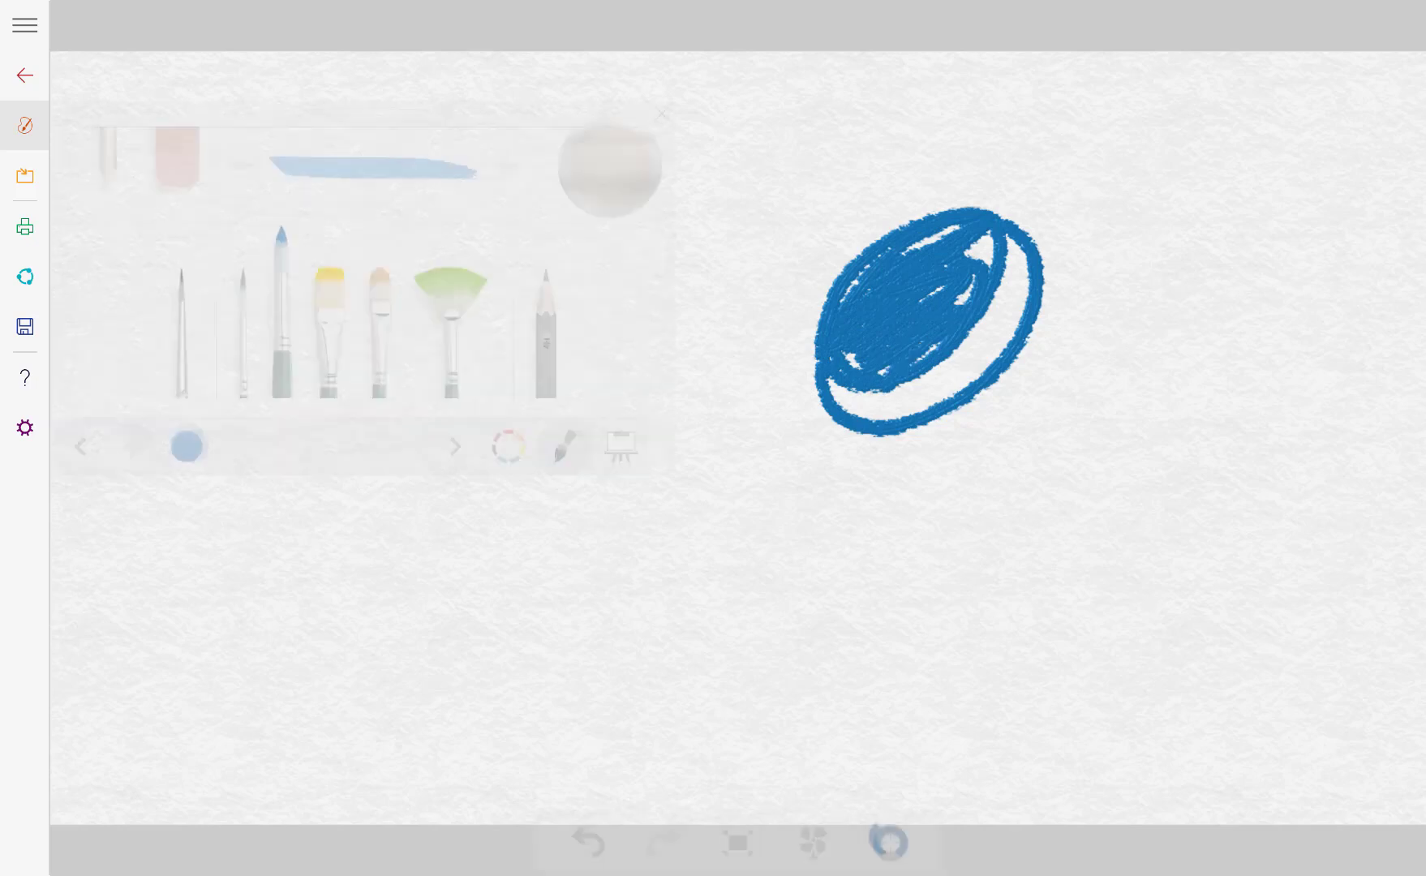
{"action": "mouse_move", "coordinate": [917, 389]}
{"action": "left_mouse_down"}
{"action": "mouse_move", "coordinate": [981, 334]}
{"action": "mouse_move", "coordinate": [967, 358]}
{"action": "left_mouse_up"}
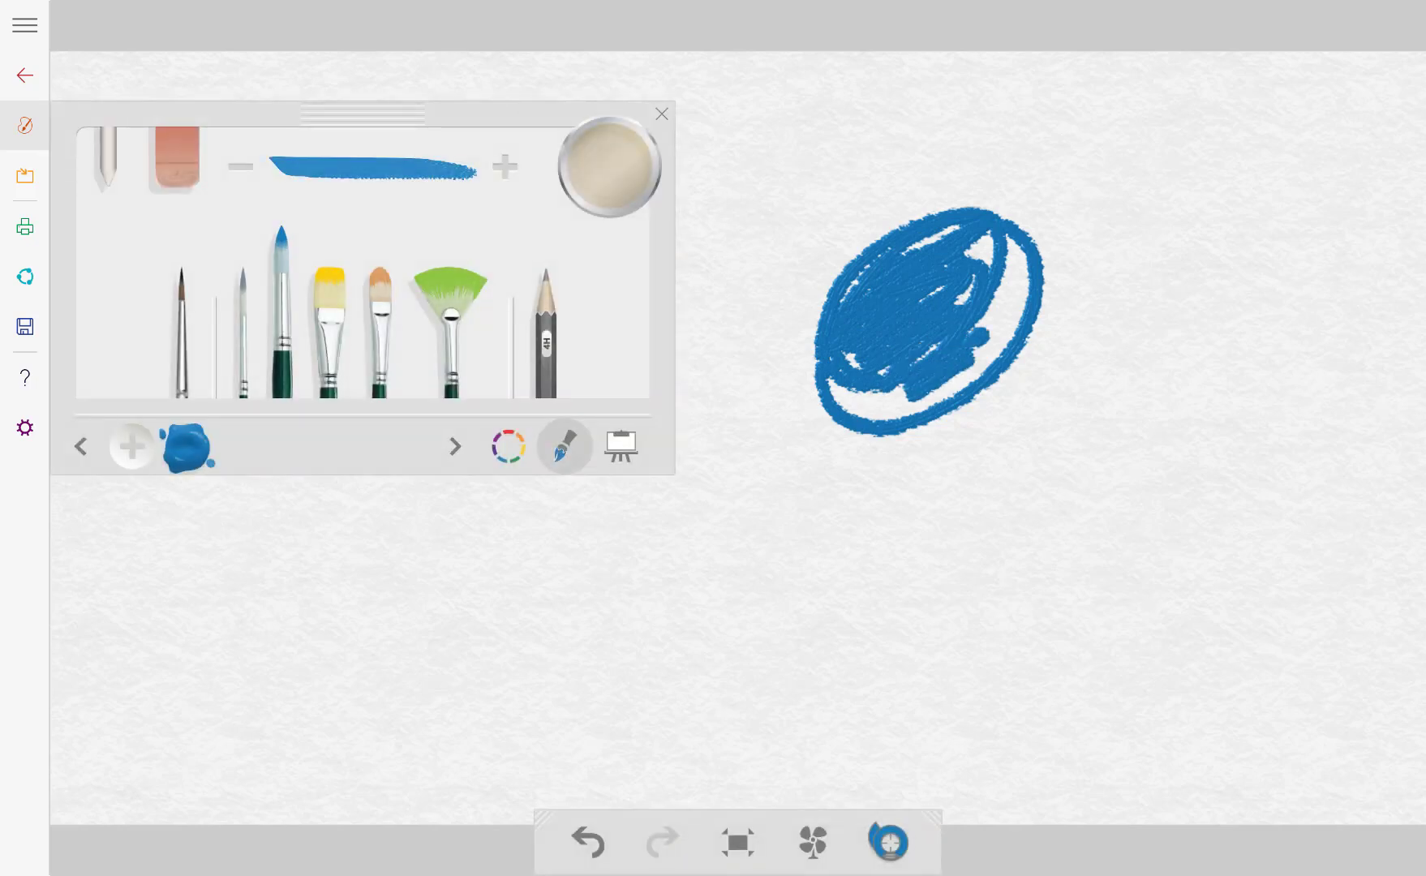
Step: Paint a yellow oval with the flat brush, and add green fan-brush strokes over and beside the yellow and blue shapes
{"action": "left_click", "coordinate": [329, 275]}
{"action": "mouse_move", "coordinate": [578, 619]}
{"action": "left_mouse_down"}
{"action": "mouse_move", "coordinate": [796, 613]}
{"action": "mouse_move", "coordinate": [621, 598]}
{"action": "mouse_move", "coordinate": [836, 570]}
{"action": "left_mouse_up"}
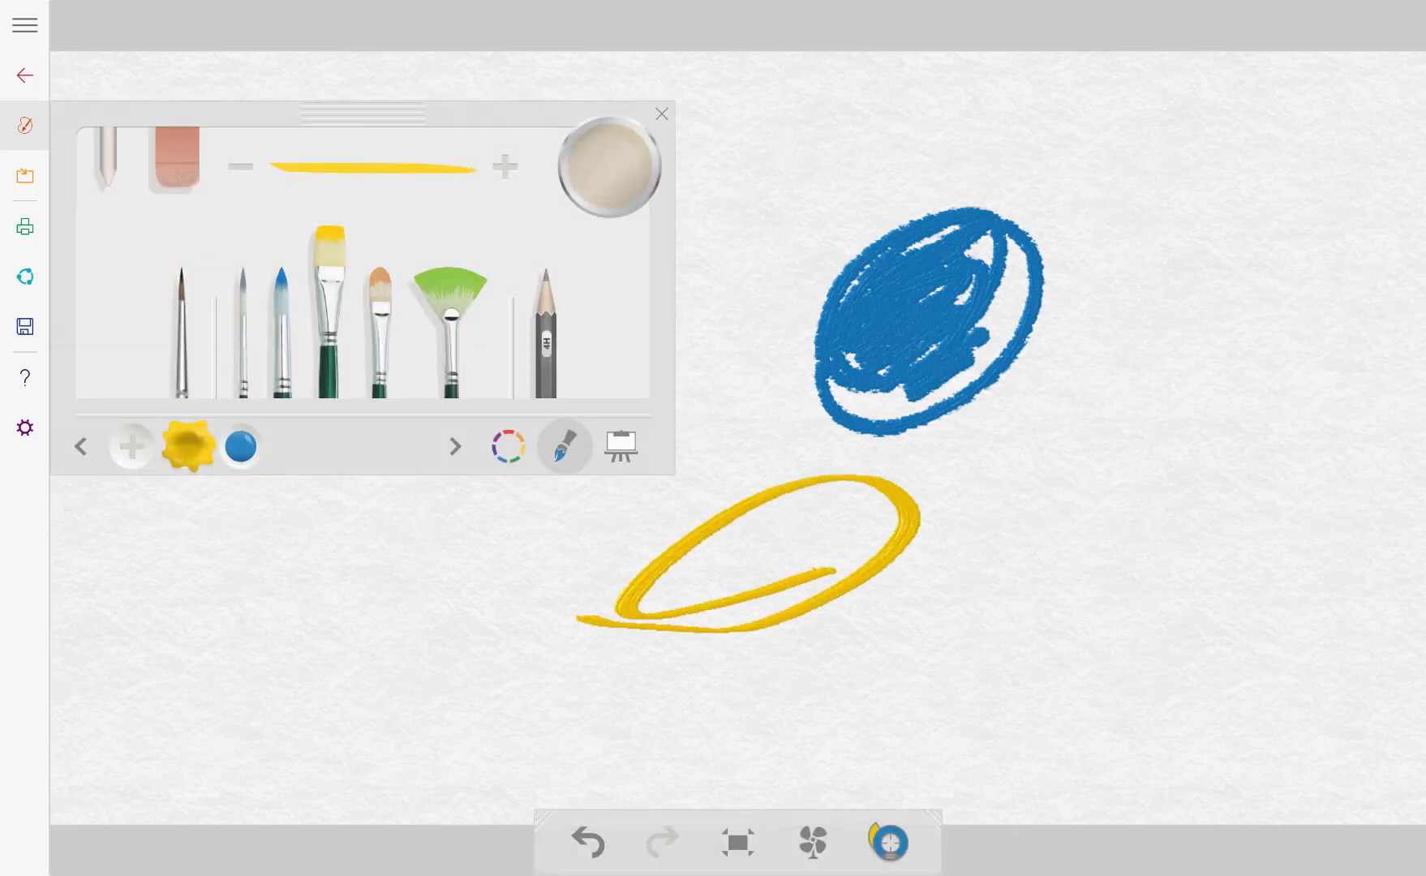
{"action": "mouse_move", "coordinate": [685, 596]}
{"action": "left_mouse_down"}
{"action": "mouse_move", "coordinate": [844, 528]}
{"action": "mouse_move", "coordinate": [731, 580]}
{"action": "mouse_move", "coordinate": [819, 552]}
{"action": "left_mouse_up"}
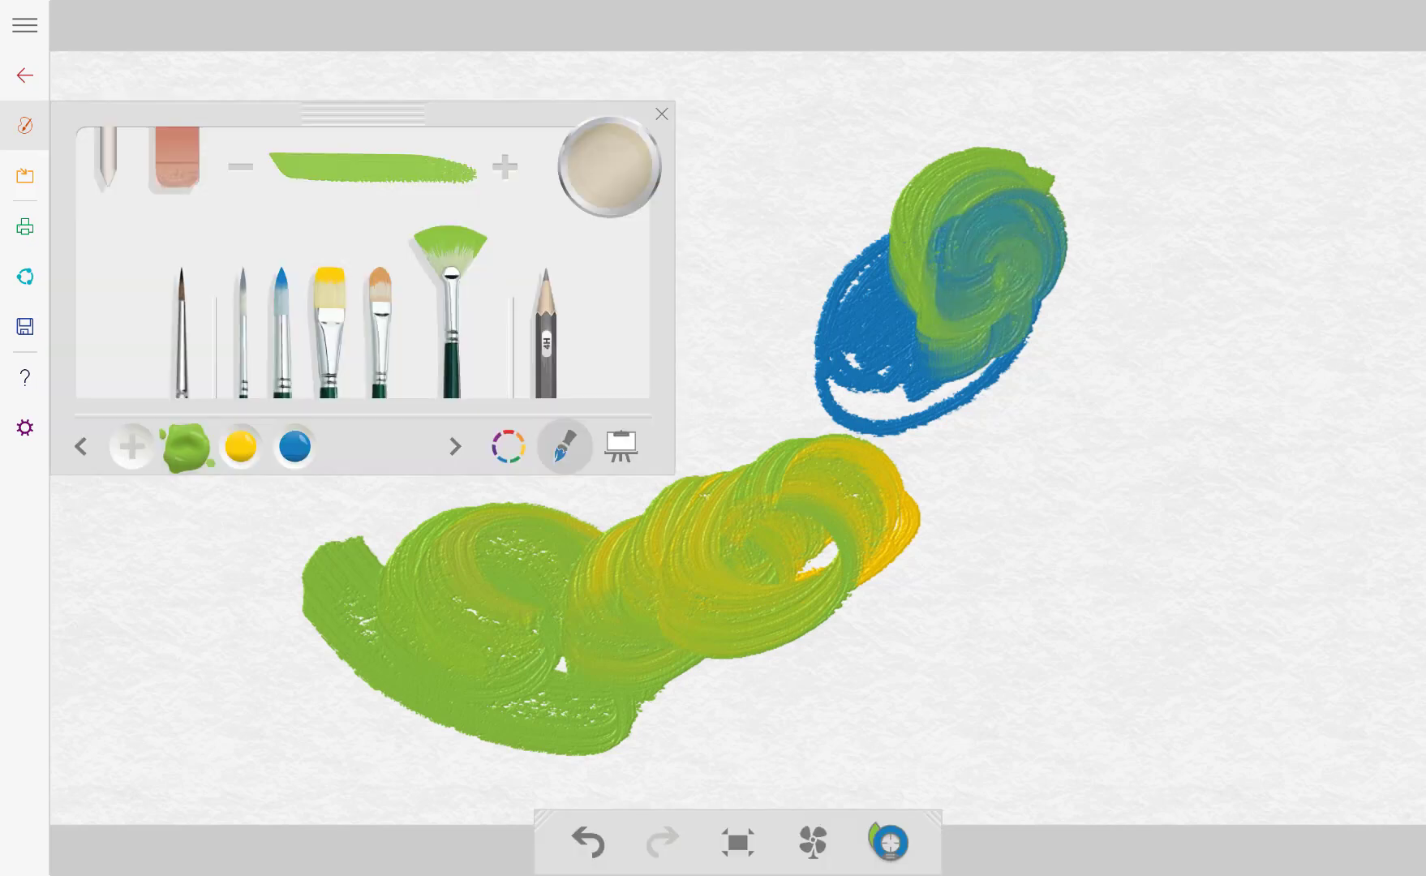
{"action": "mouse_move", "coordinate": [925, 455]}
{"action": "left_mouse_down"}
{"action": "mouse_move", "coordinate": [1055, 406]}
{"action": "mouse_move", "coordinate": [965, 462]}
{"action": "left_mouse_up"}
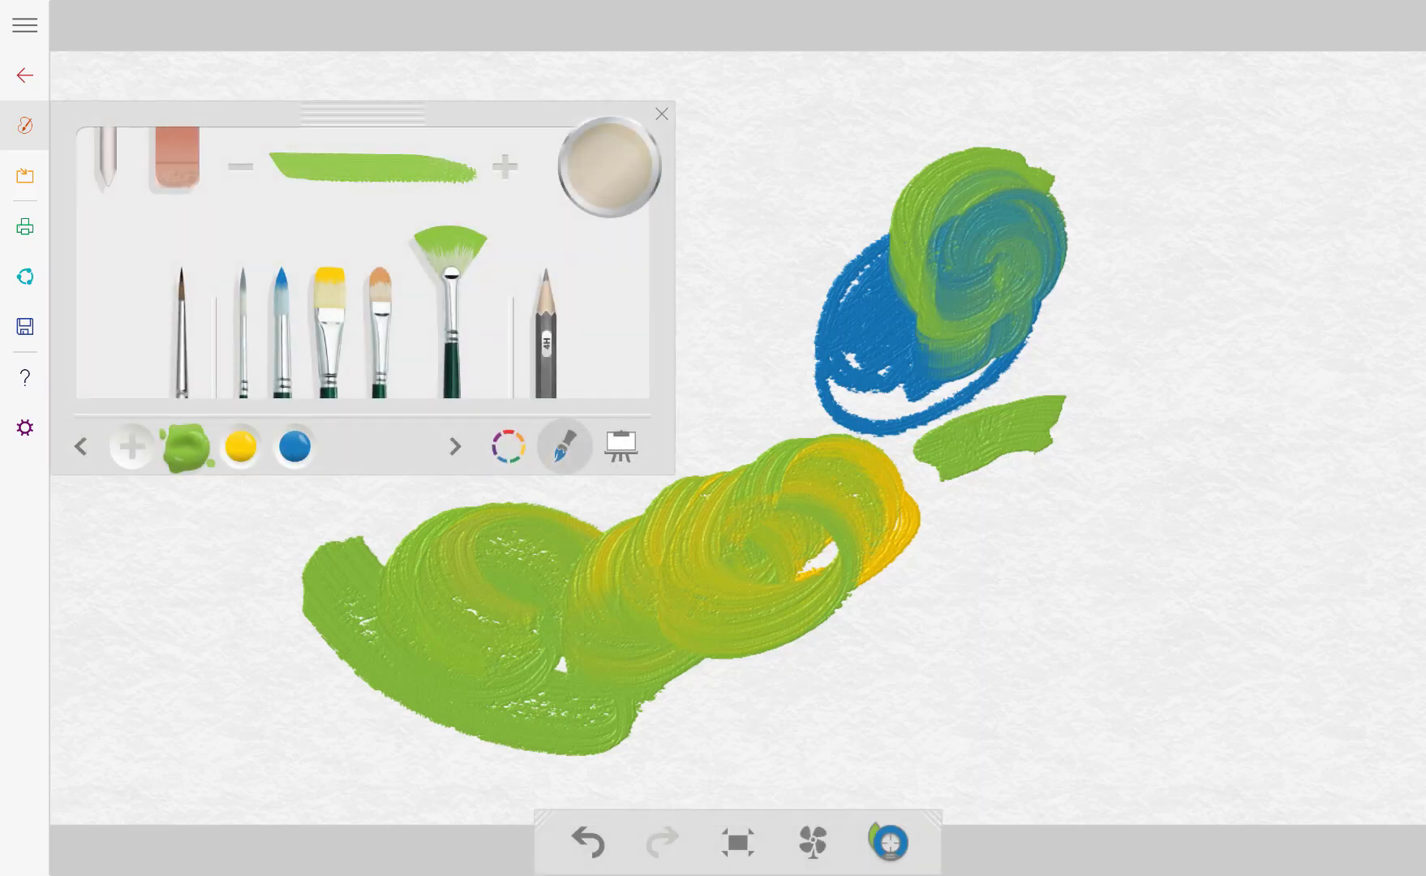
Step: Choose the purple crayon from the pencils and crayons and draw a filled purple oval in the blank area beside the blue shape
{"action": "left_click", "coordinate": [546, 341]}
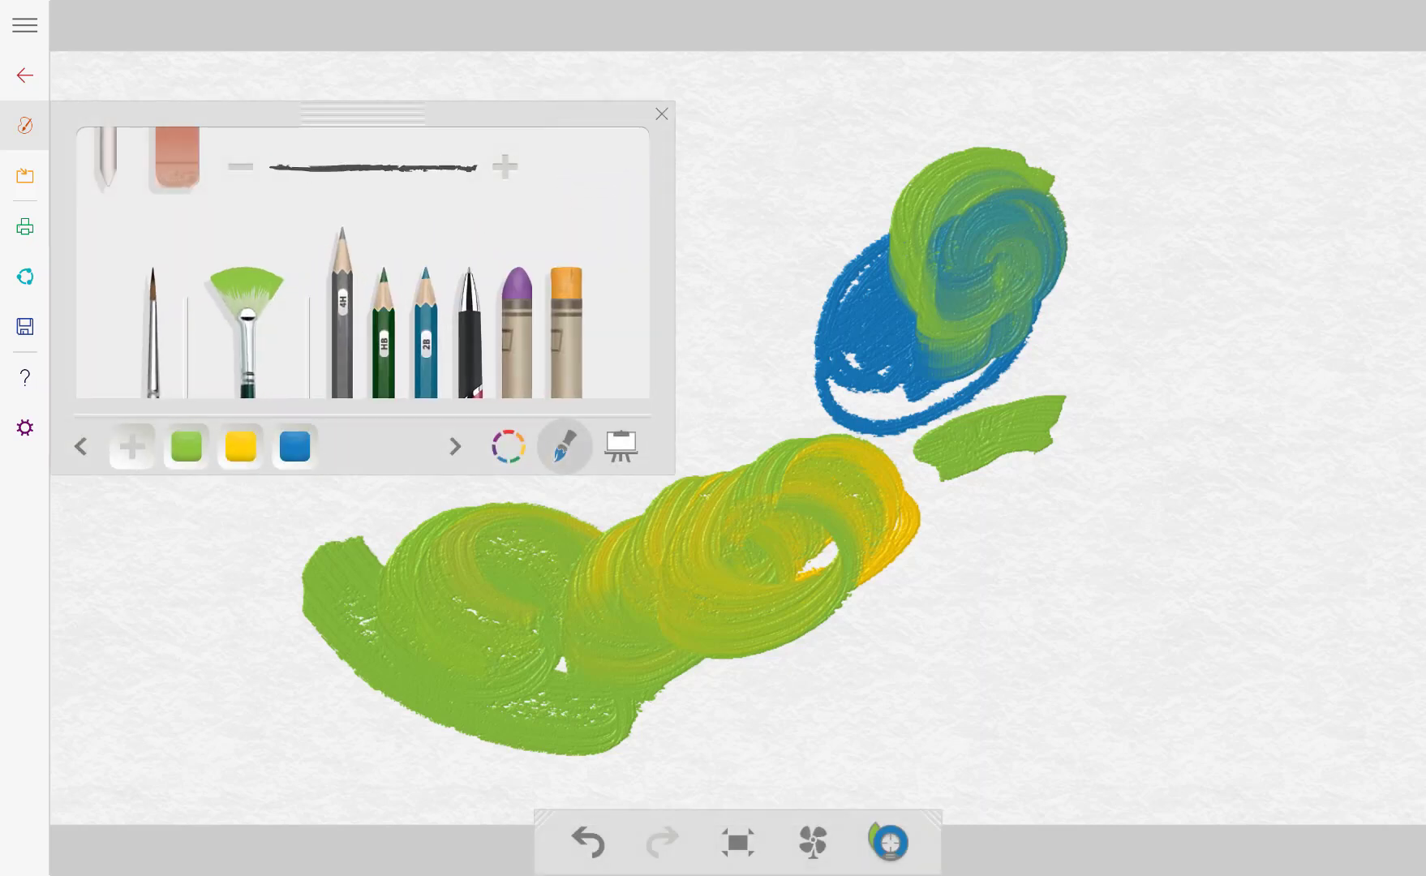
{"action": "left_click", "coordinate": [516, 300]}
{"action": "mouse_move", "coordinate": [799, 146]}
{"action": "left_mouse_down"}
{"action": "mouse_move", "coordinate": [718, 231]}
{"action": "mouse_move", "coordinate": [763, 187]}
{"action": "left_mouse_up"}
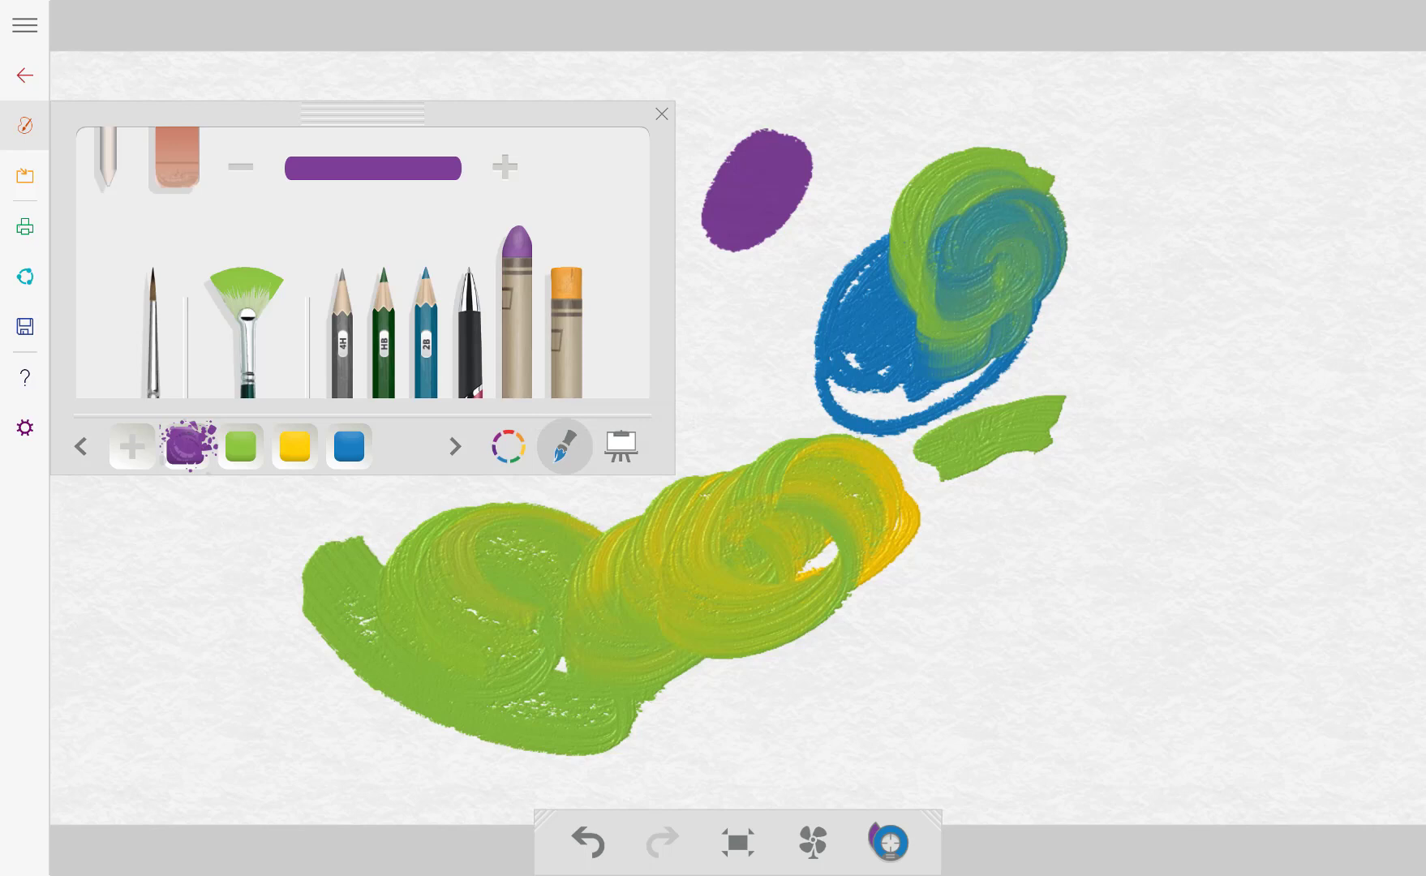
Step: With the green fan brush, paint over the yellow oval's right end and, with the color picker shown on the canvas, add a short separate stroke below
{"action": "left_click", "coordinate": [241, 446]}
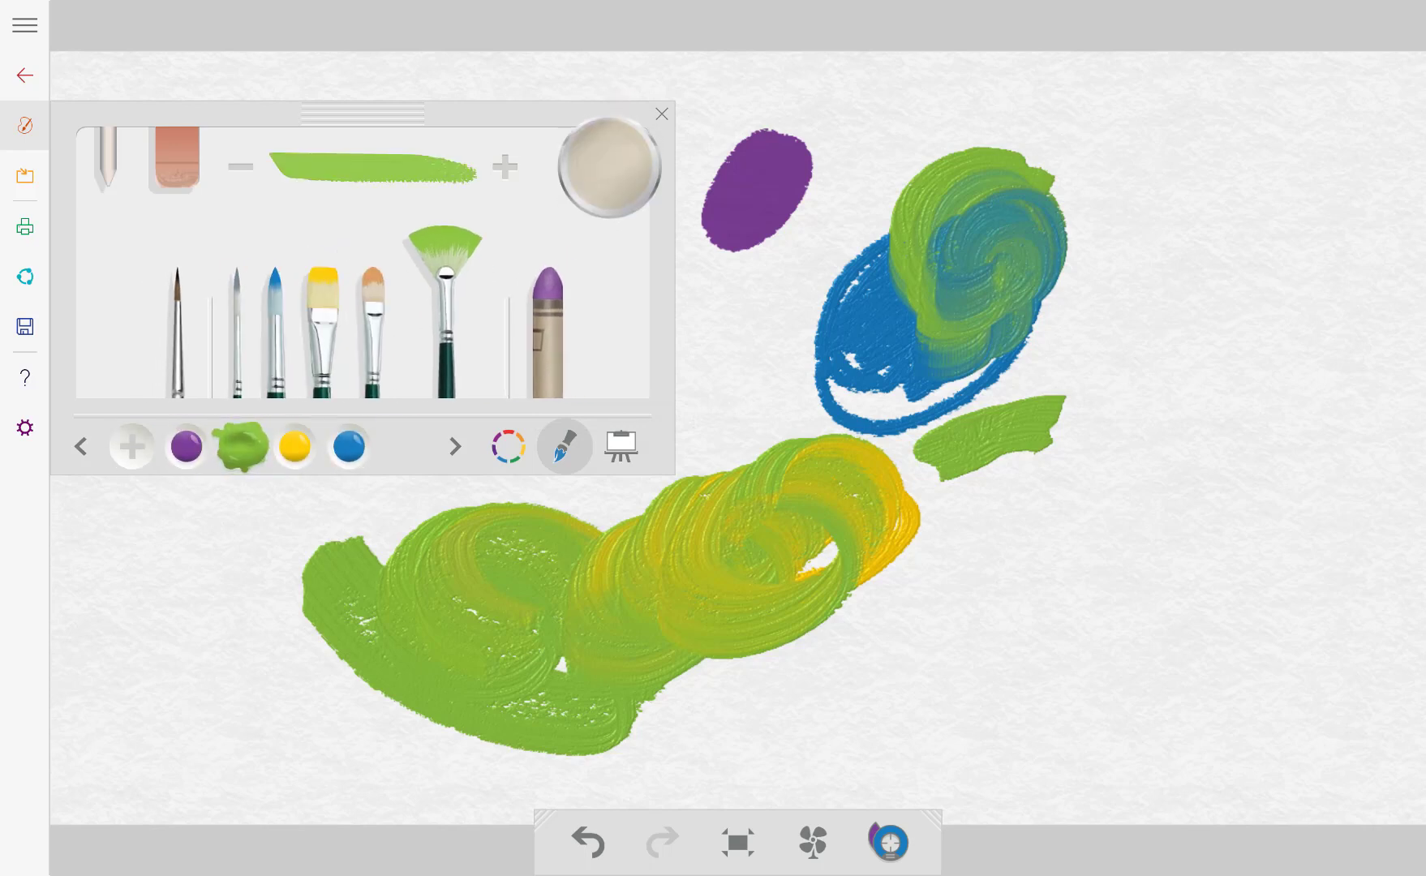
{"action": "mouse_move", "coordinate": [904, 467]}
{"action": "left_mouse_down"}
{"action": "mouse_move", "coordinate": [893, 494]}
{"action": "mouse_move", "coordinate": [836, 531]}
{"action": "mouse_move", "coordinate": [900, 512]}
{"action": "mouse_move", "coordinate": [844, 491]}
{"action": "mouse_move", "coordinate": [815, 511]}
{"action": "mouse_move", "coordinate": [828, 491]}
{"action": "left_mouse_up"}
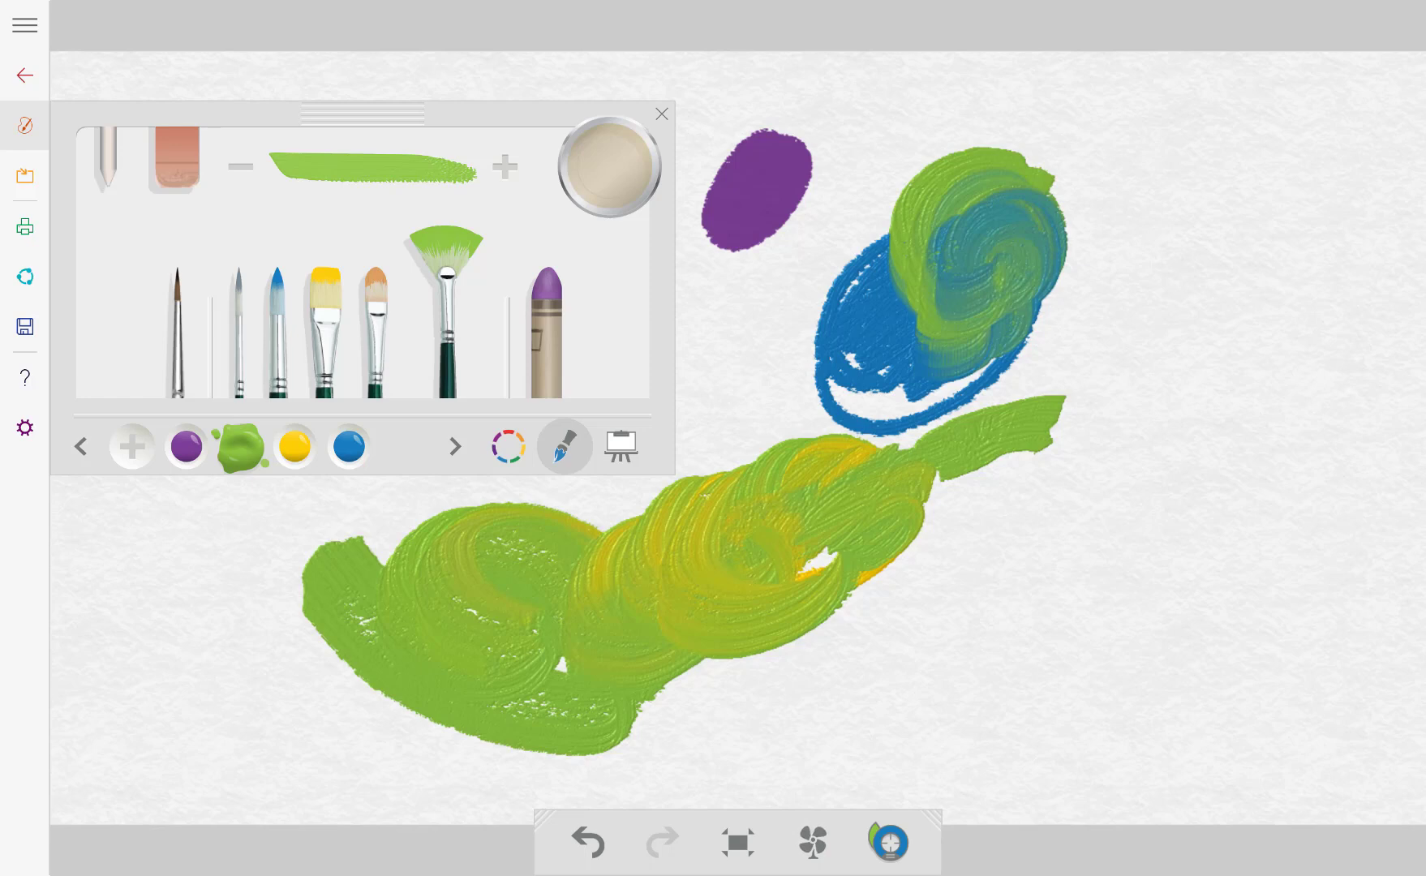
{"action": "left_click", "coordinate": [890, 842]}
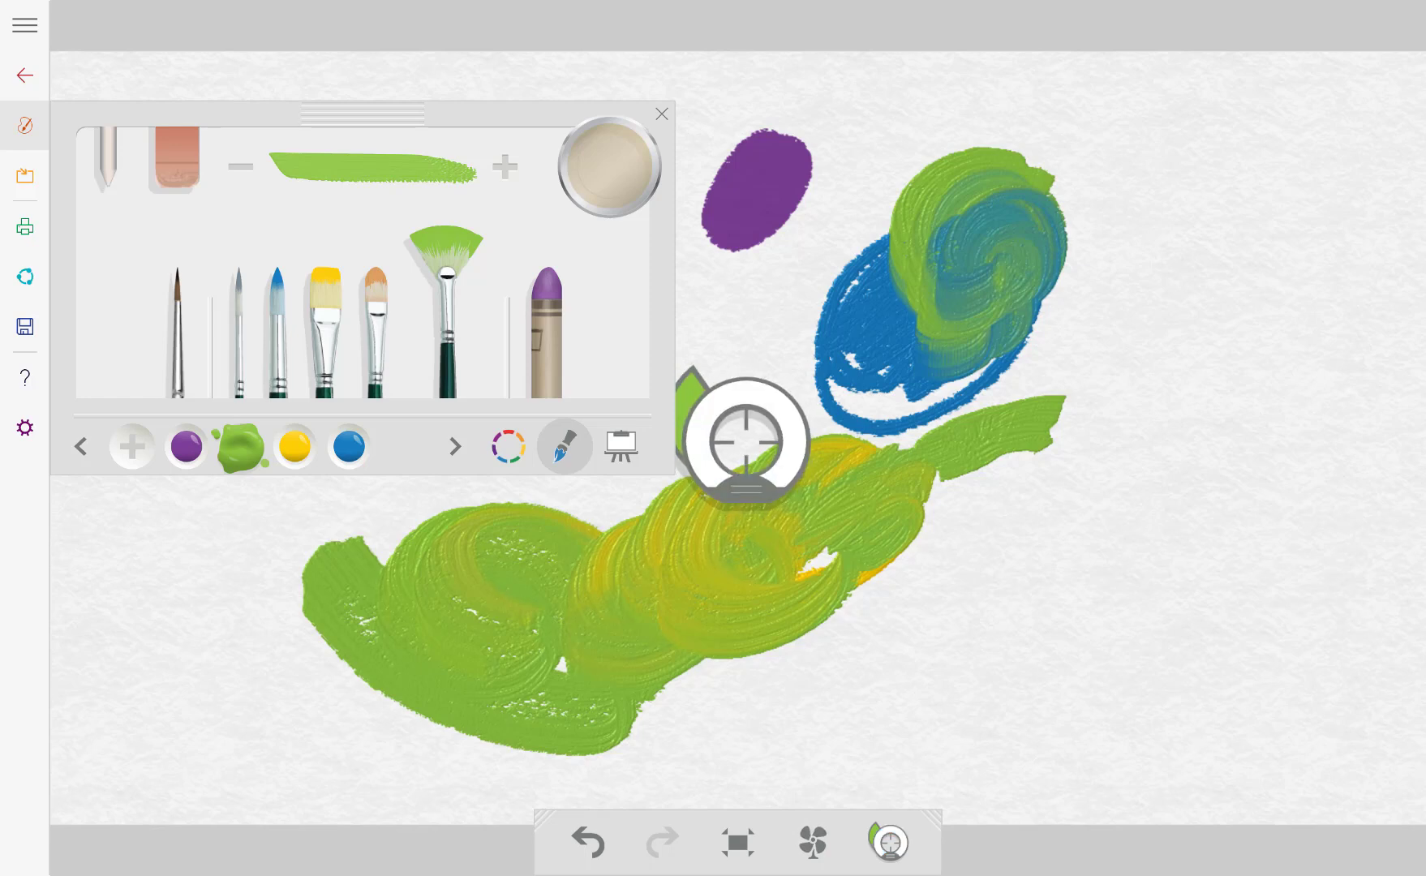
{"action": "left_click_drag", "start_coordinate": [996, 626], "coordinate": [947, 685]}
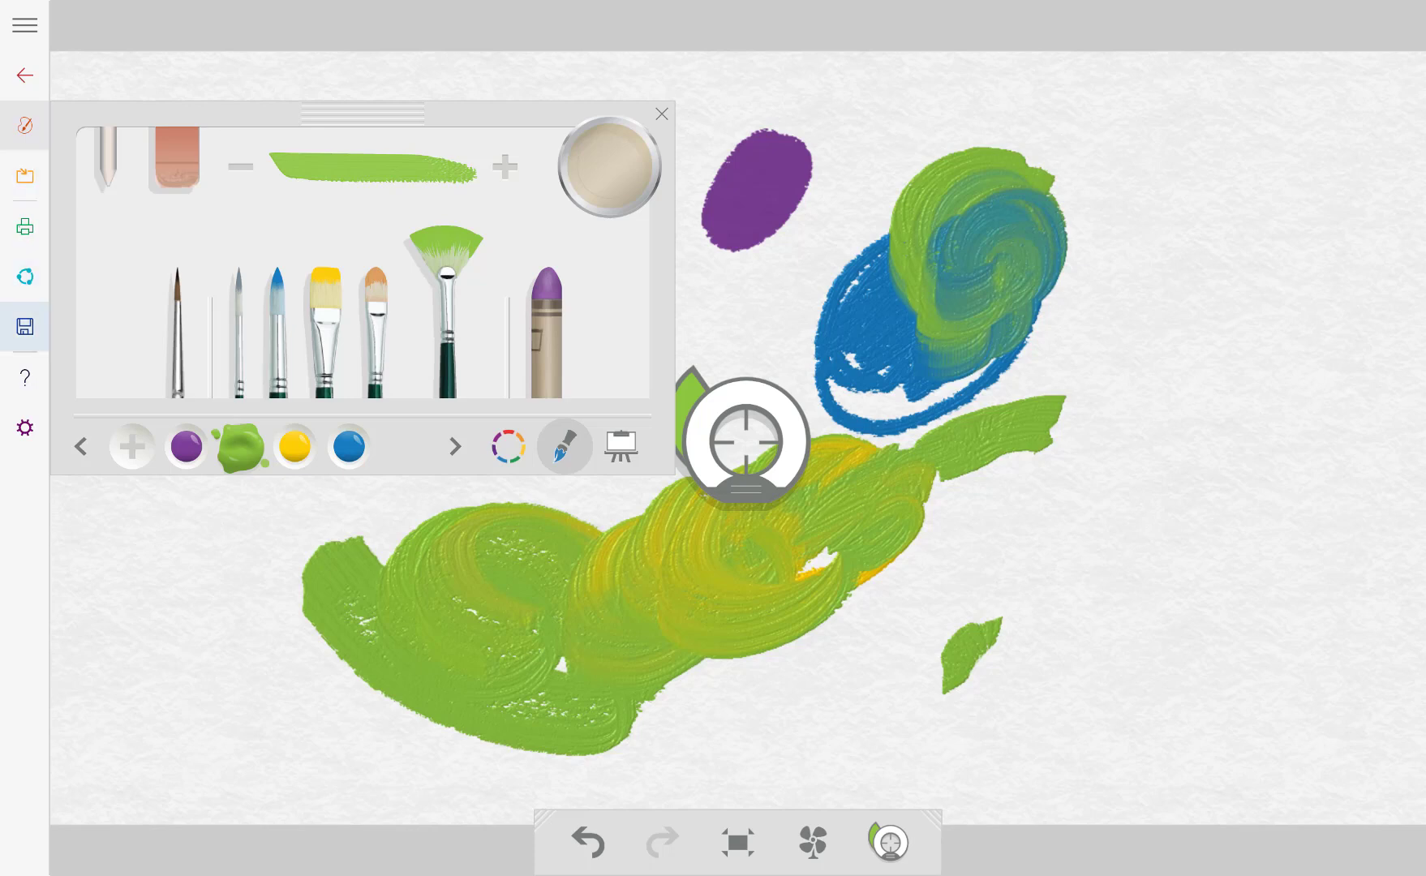
Step: Look at the options for saving the painting as a picture file, and leave without saving
{"action": "left_click", "coordinate": [25, 327]}
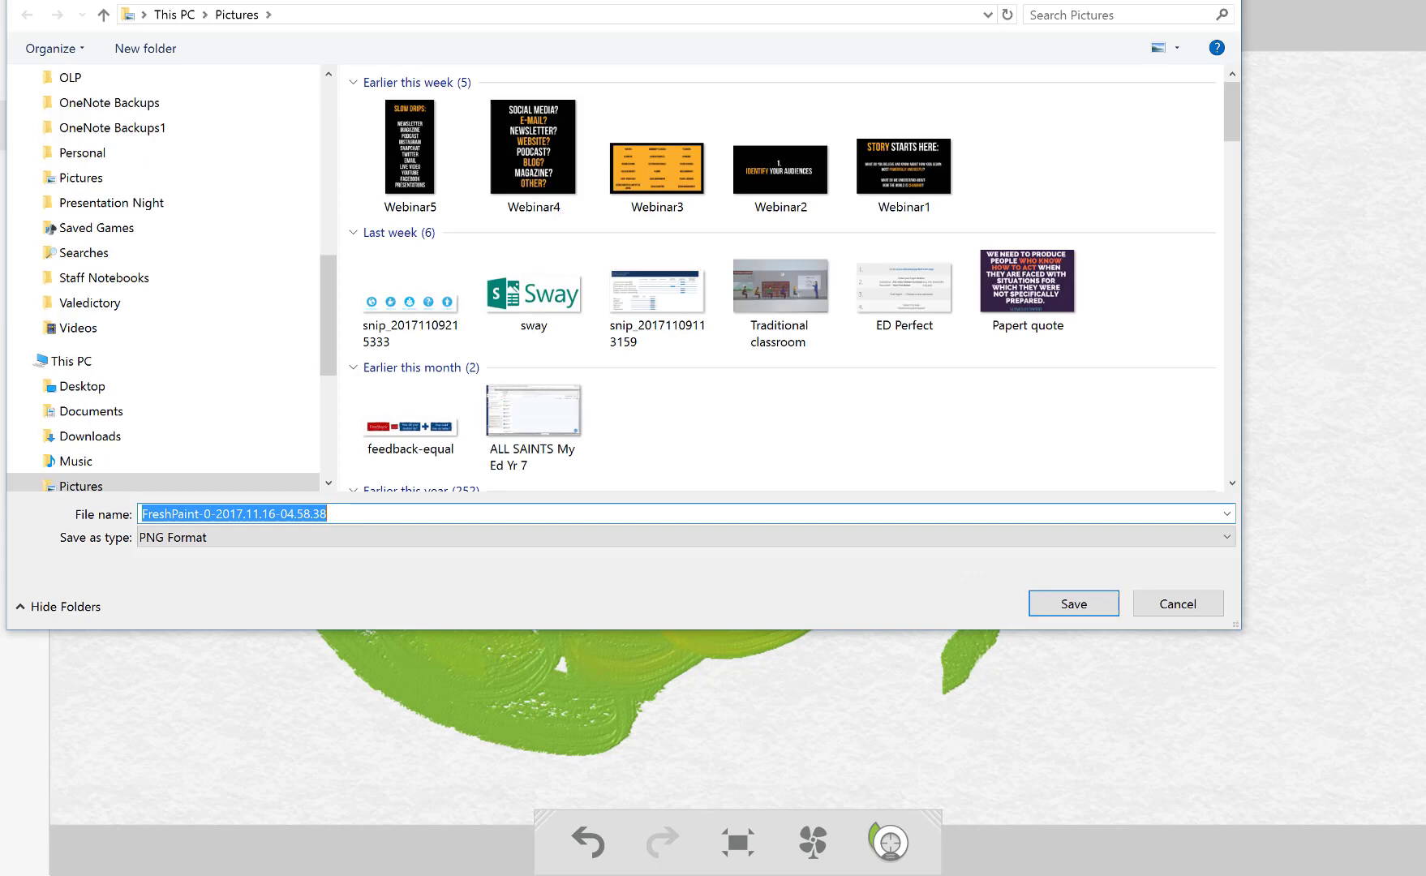
{"action": "left_click", "coordinate": [1186, 600]}
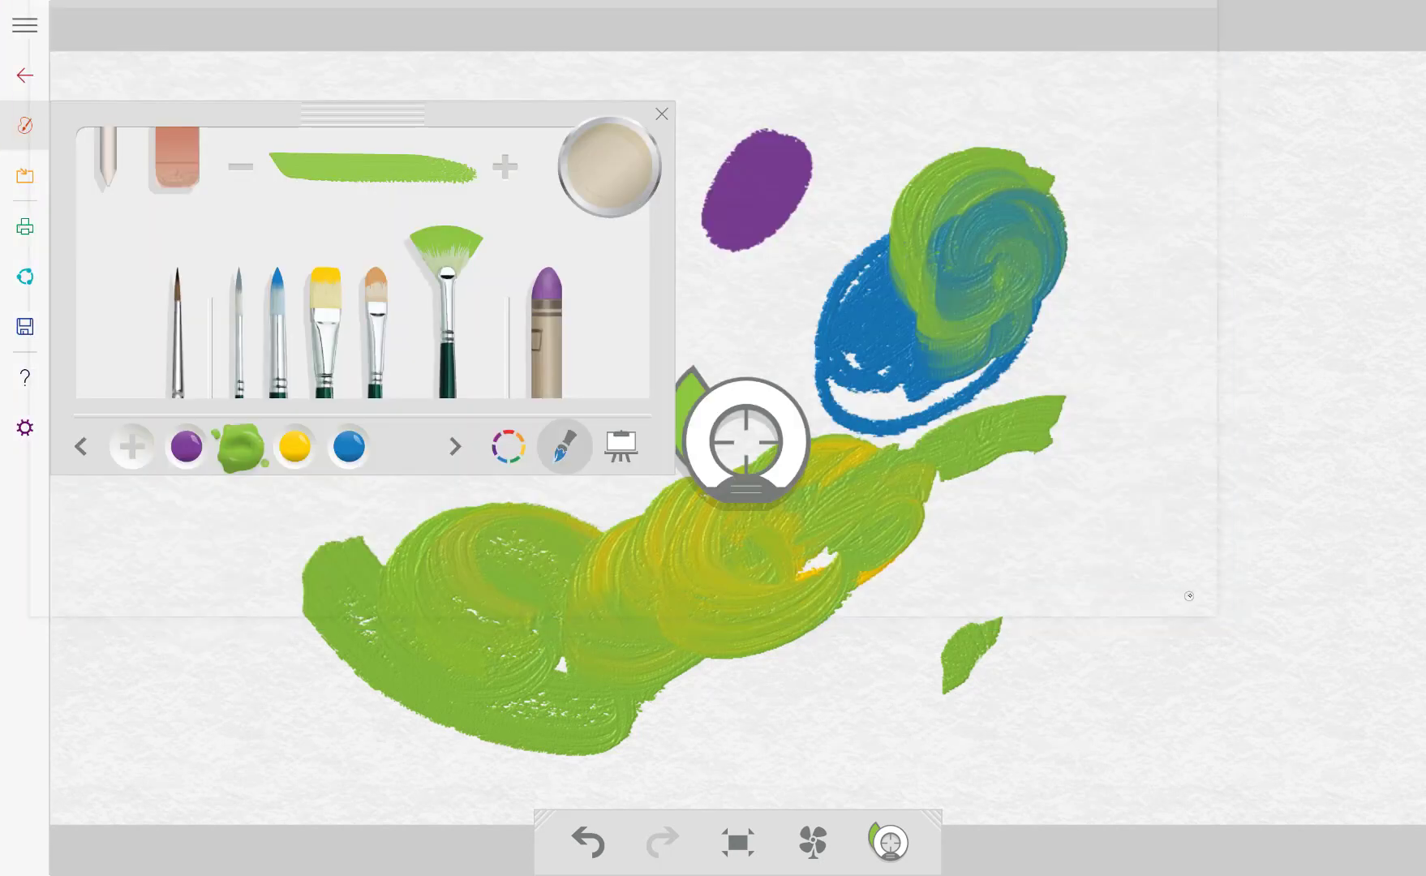